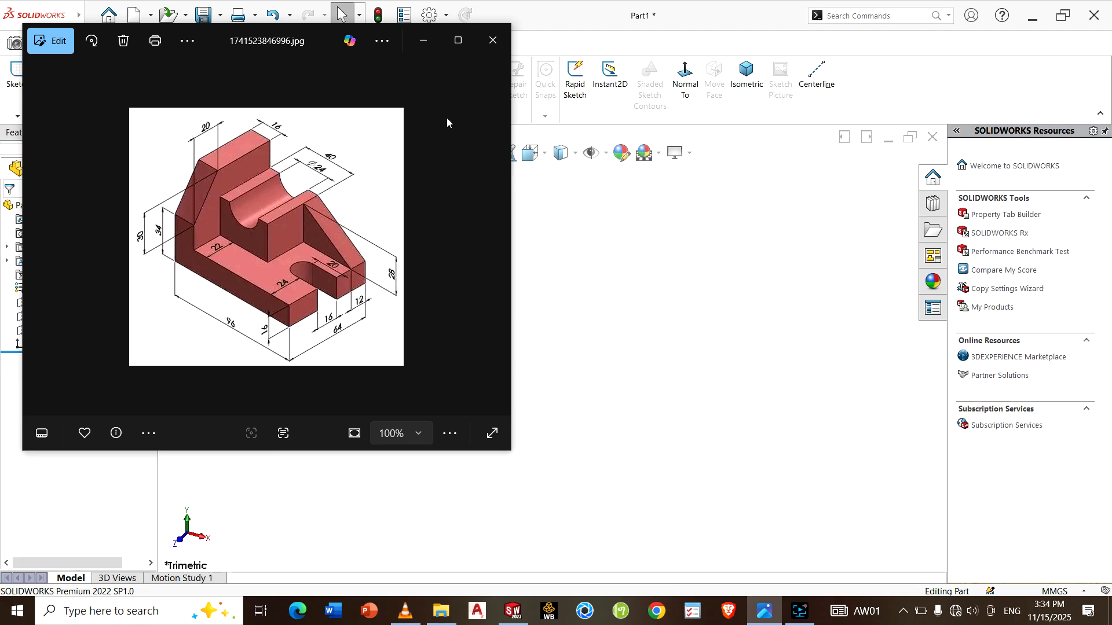
- Put the reference image away and start a new sketch on the Front Plane
{"action": "left_click", "coordinate": [423, 40]}
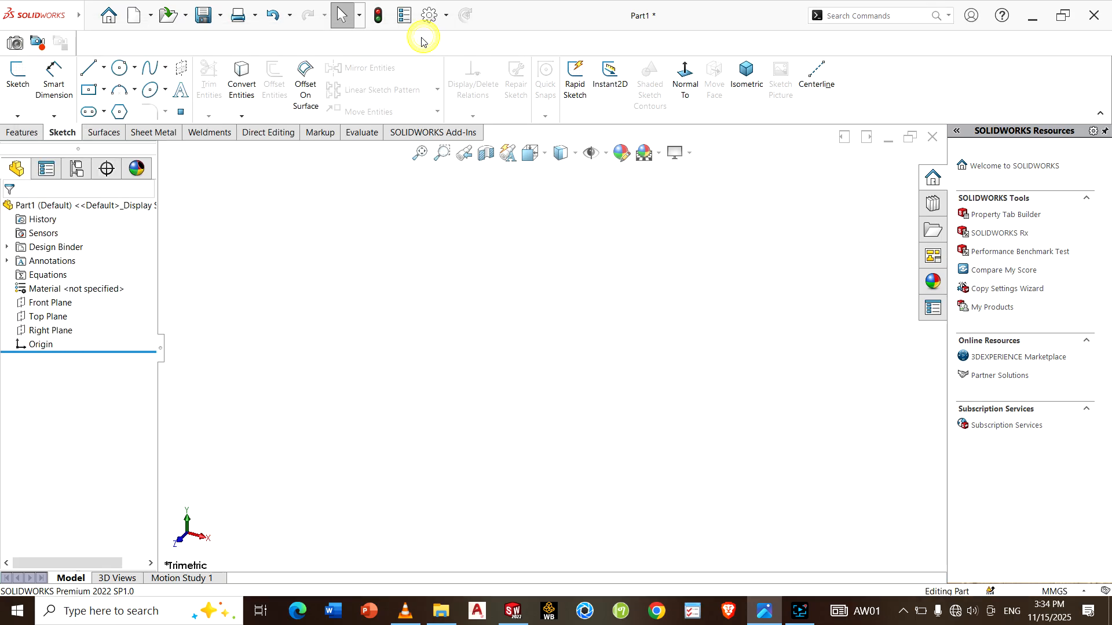
{"action": "left_click", "coordinate": [50, 304]}
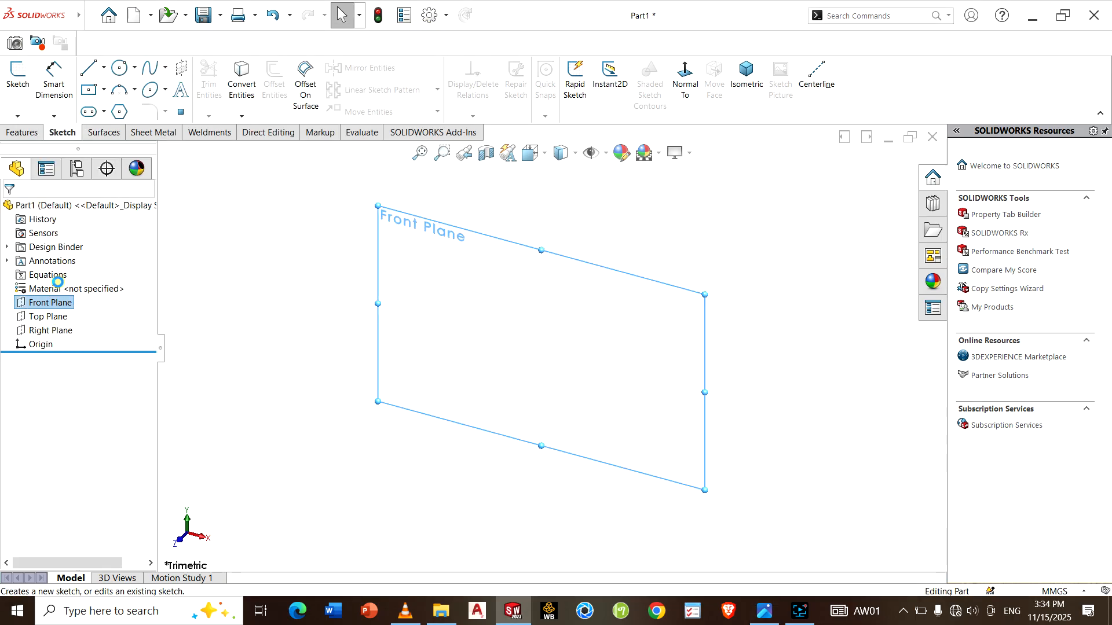
{"action": "left_click", "coordinate": [58, 282]}
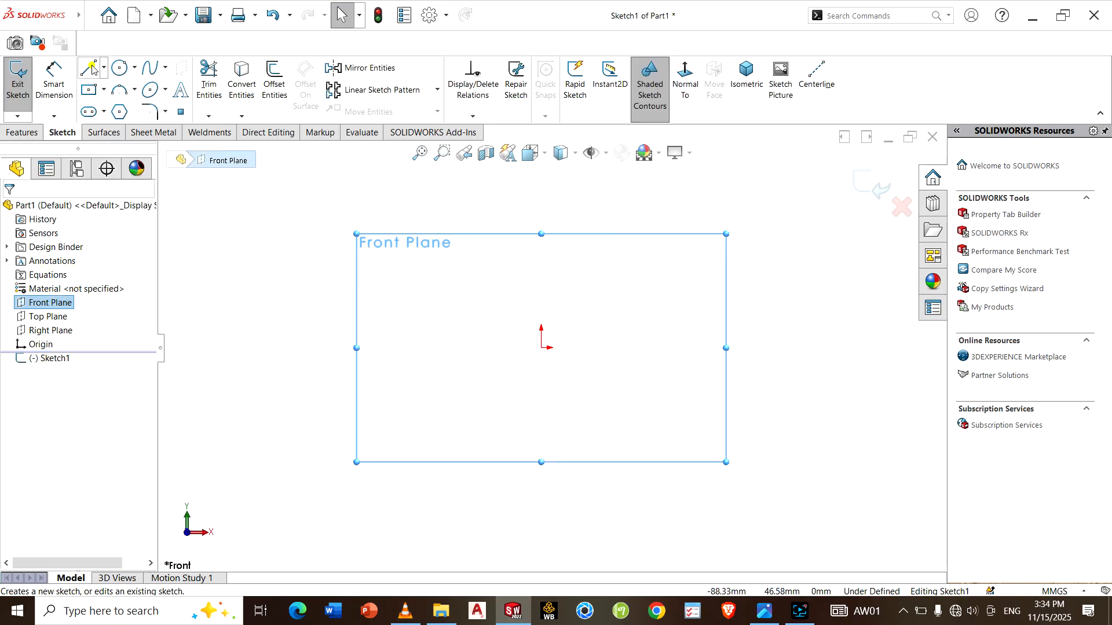
- Sketch a closed L-shaped profile with its outer corner at the origin, about 78 mm wide with an upright leg about 18 mm thick
{"action": "key", "text": "l"}
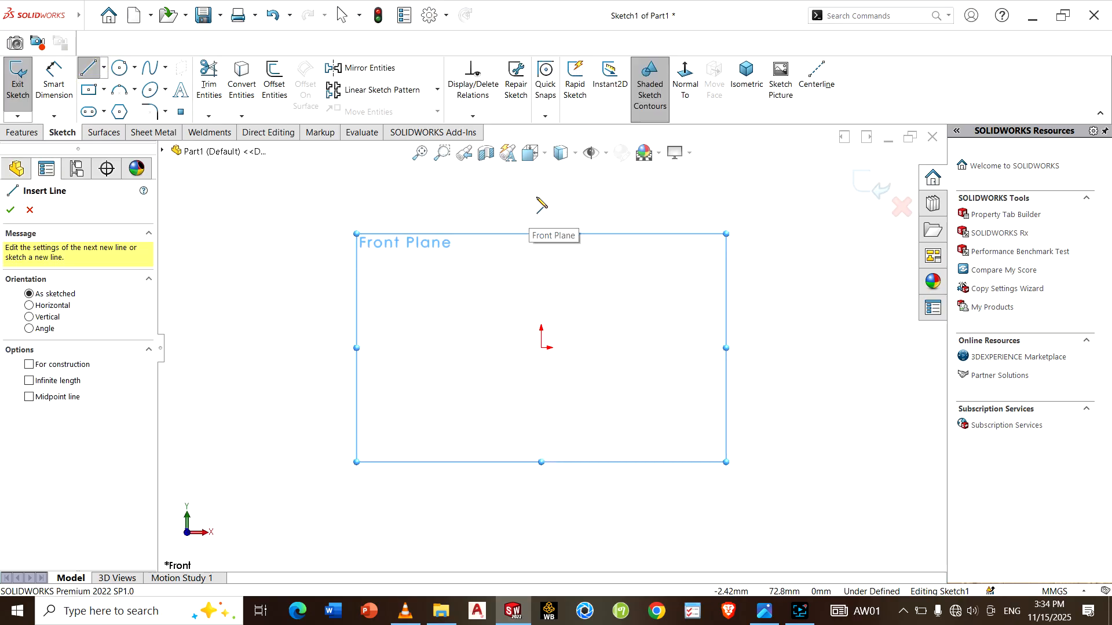
{"action": "left_click", "coordinate": [541, 261]}
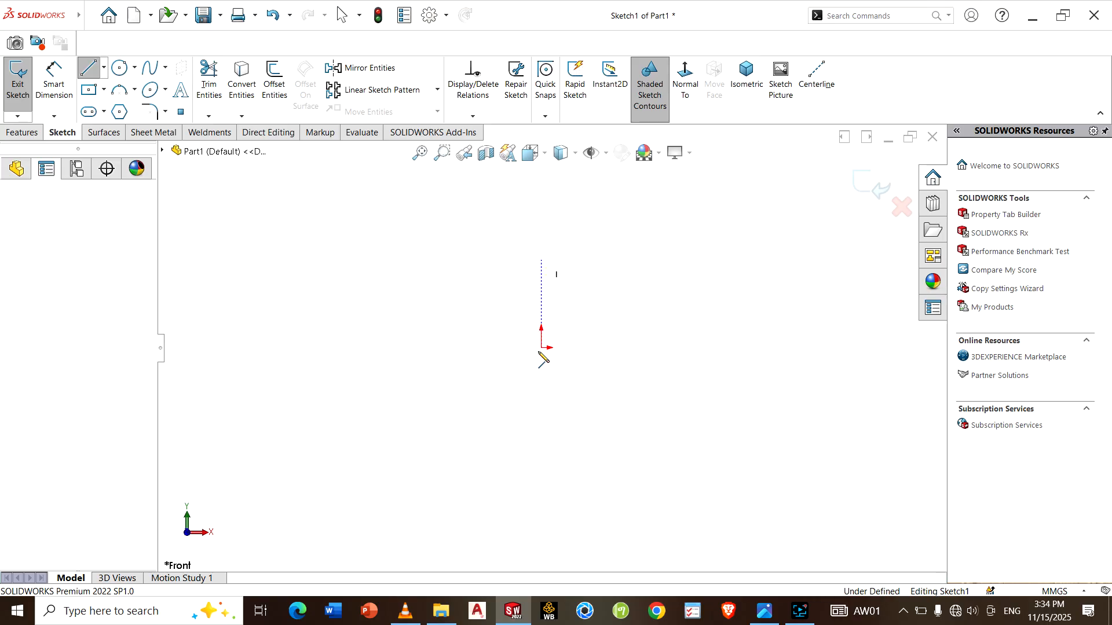
{"action": "left_click", "coordinate": [541, 347]}
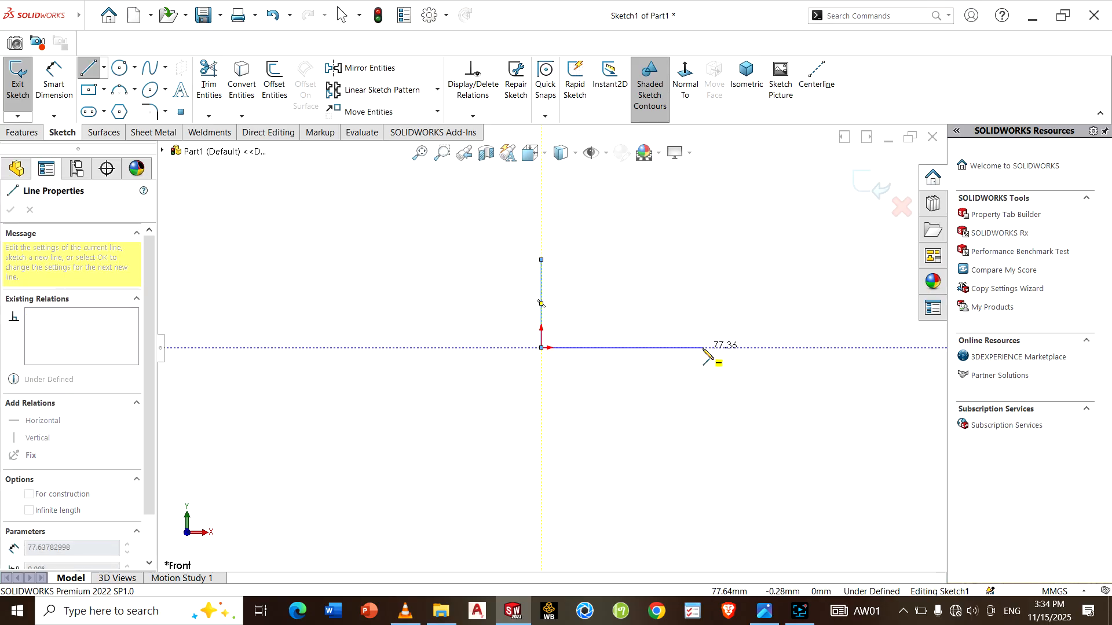
{"action": "left_click", "coordinate": [703, 347]}
{"action": "left_click", "coordinate": [703, 328]}
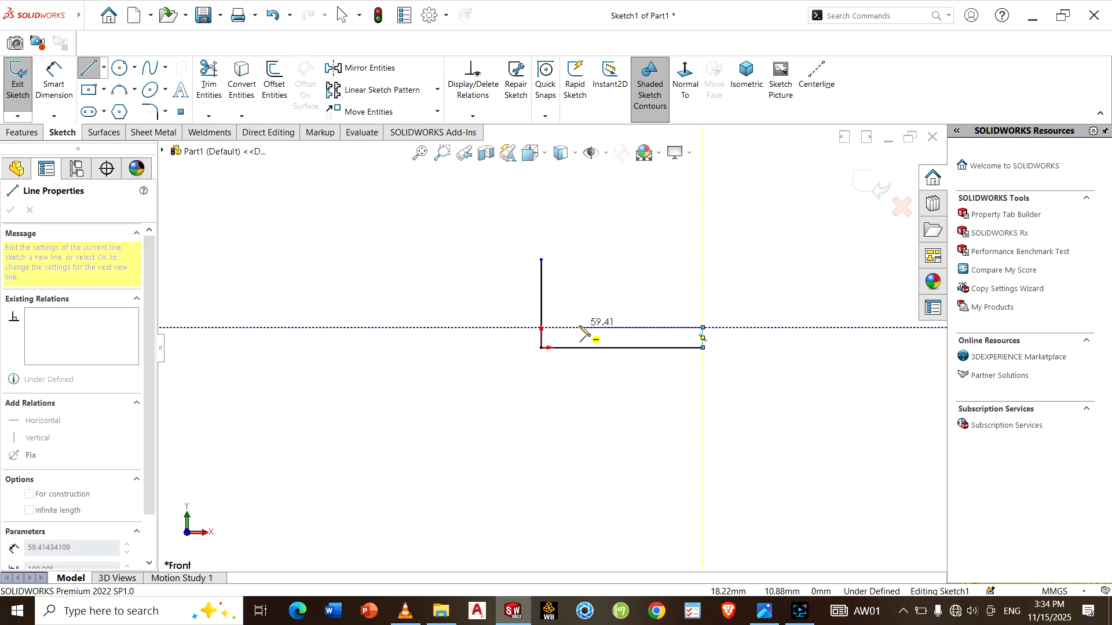
{"action": "left_click", "coordinate": [579, 327]}
{"action": "left_click", "coordinate": [580, 259]}
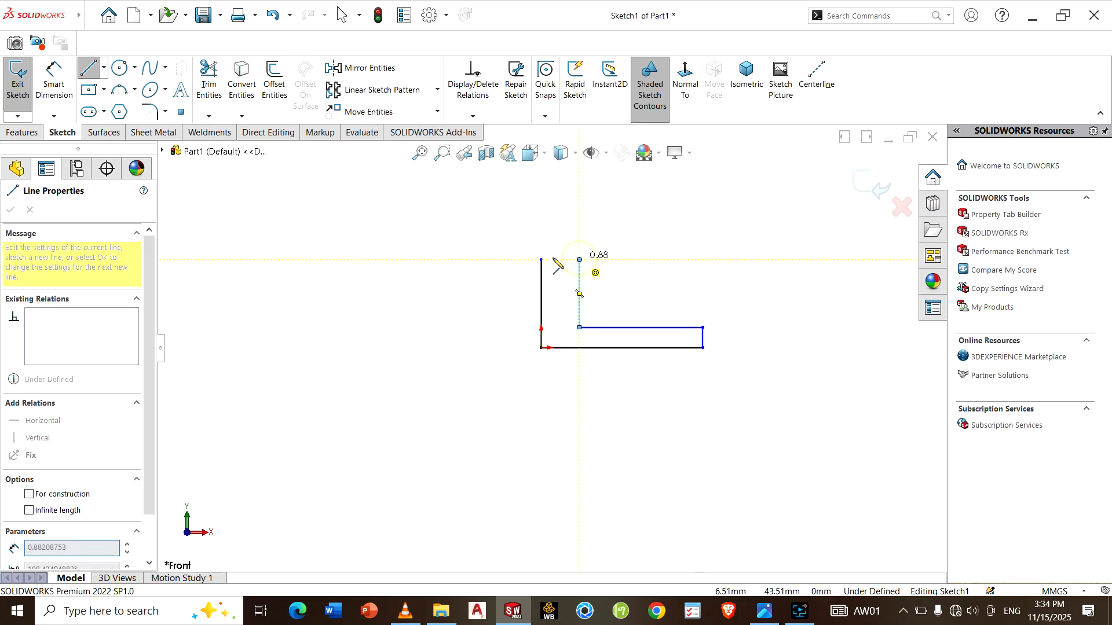
{"action": "left_click", "coordinate": [541, 260]}
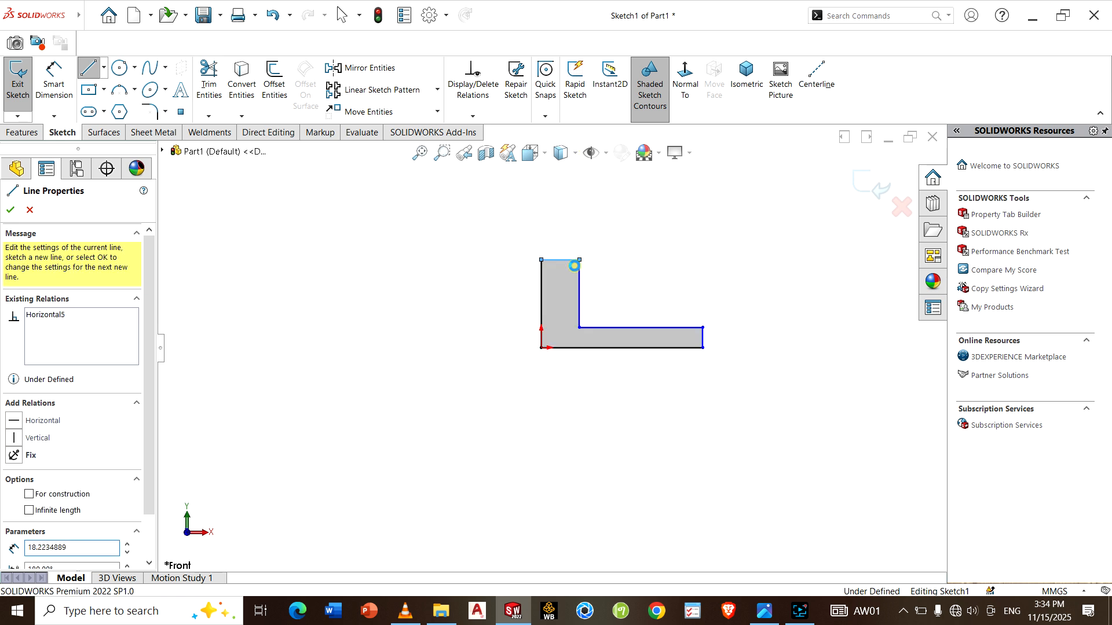
{"action": "key", "text": "Escape"}
{"action": "key", "text": "Escape"}
{"action": "scroll", "coordinate": [626, 312], "scroll_direction": "up", "scroll_amount": 2}
{"action": "scroll", "coordinate": [625, 313], "scroll_direction": "down", "scroll_amount": 2}
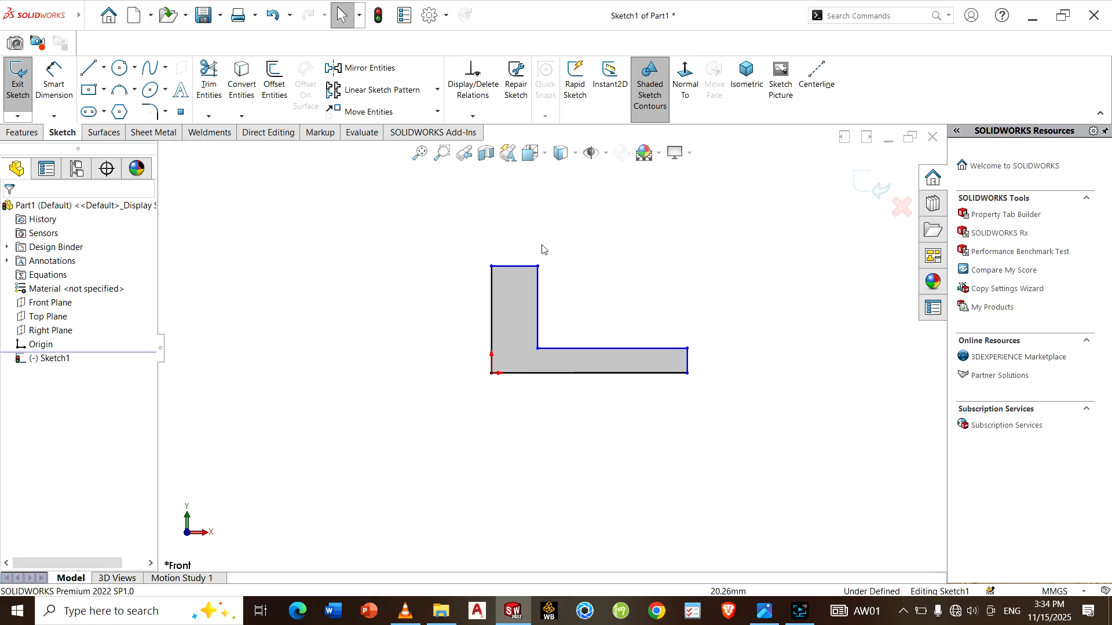
- Dimension the bottom edge of the L profile to 96 mm
{"action": "left_click", "coordinate": [58, 74]}
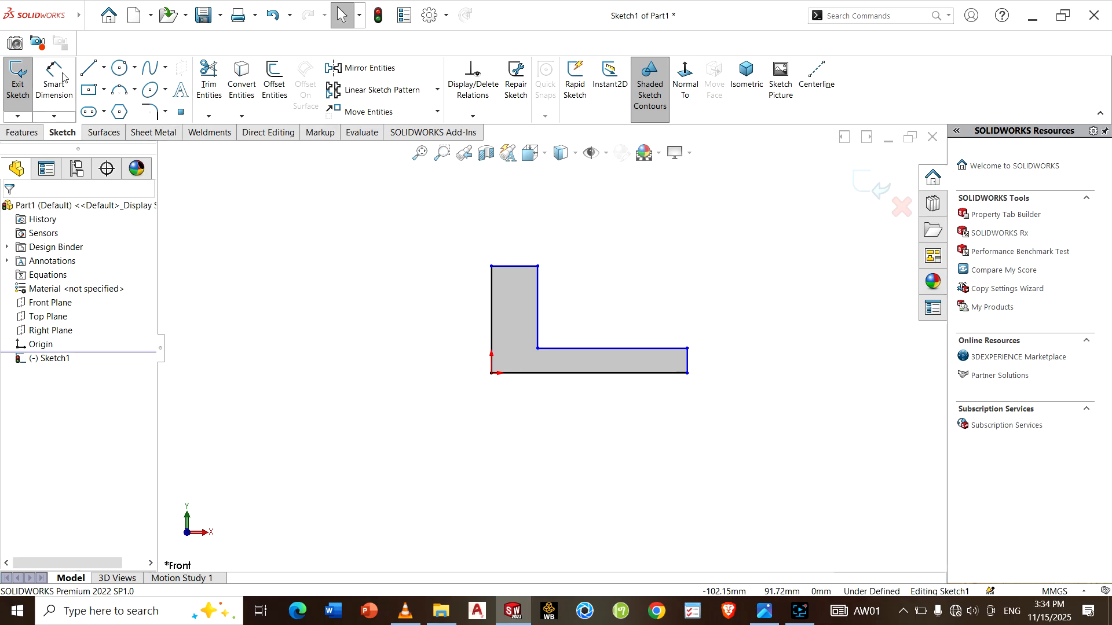
{"action": "left_click", "coordinate": [581, 373]}
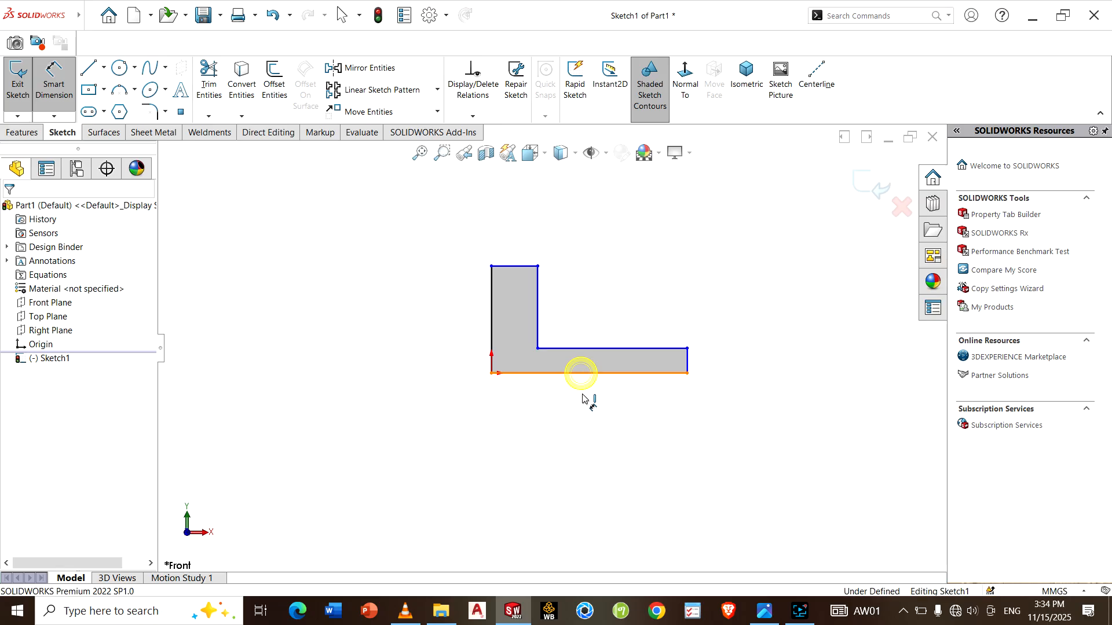
{"action": "left_click", "coordinate": [577, 428]}
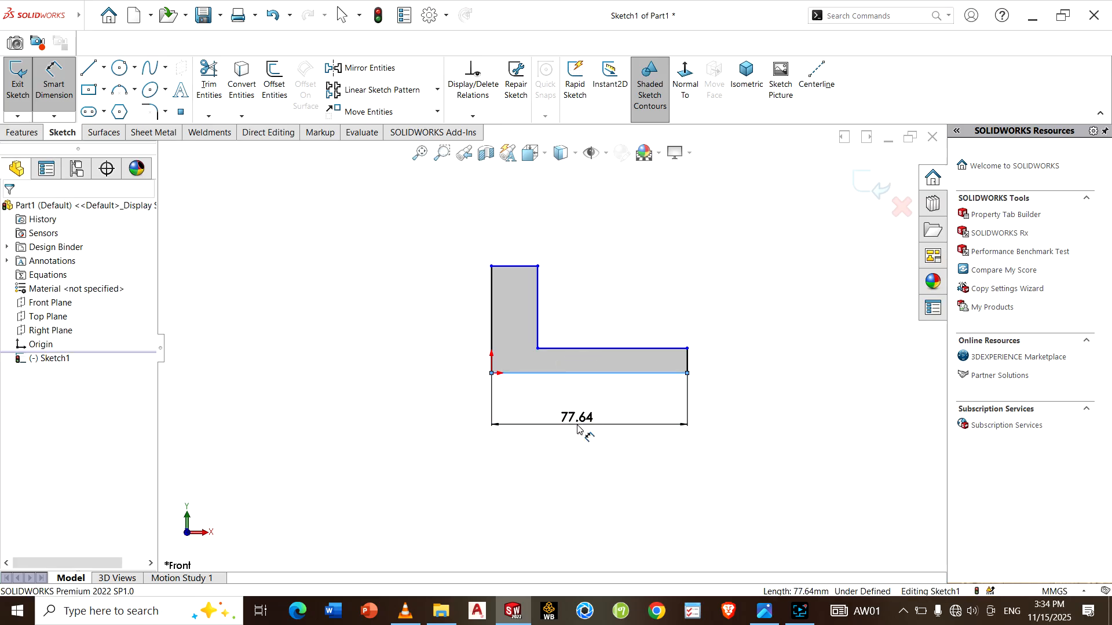
{"action": "type", "text": "96"}
{"action": "key", "text": "Return"}
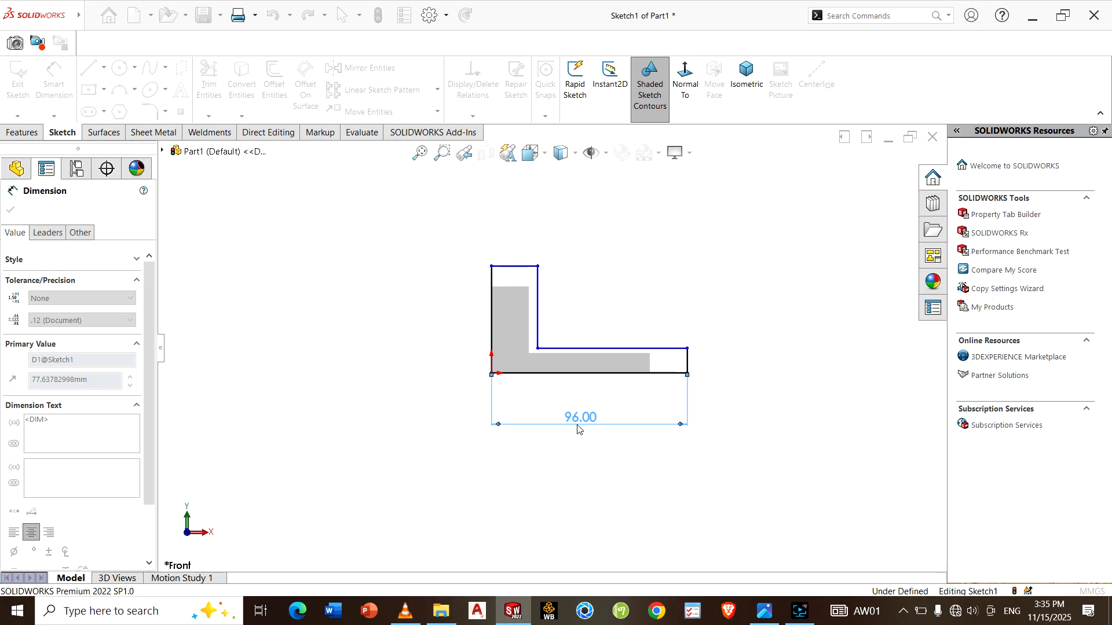
- Dimension the outer vertical edge of the L profile to 64 mm and leave the dimension command
{"action": "left_click", "coordinate": [484, 316]}
{"action": "left_click", "coordinate": [440, 325]}
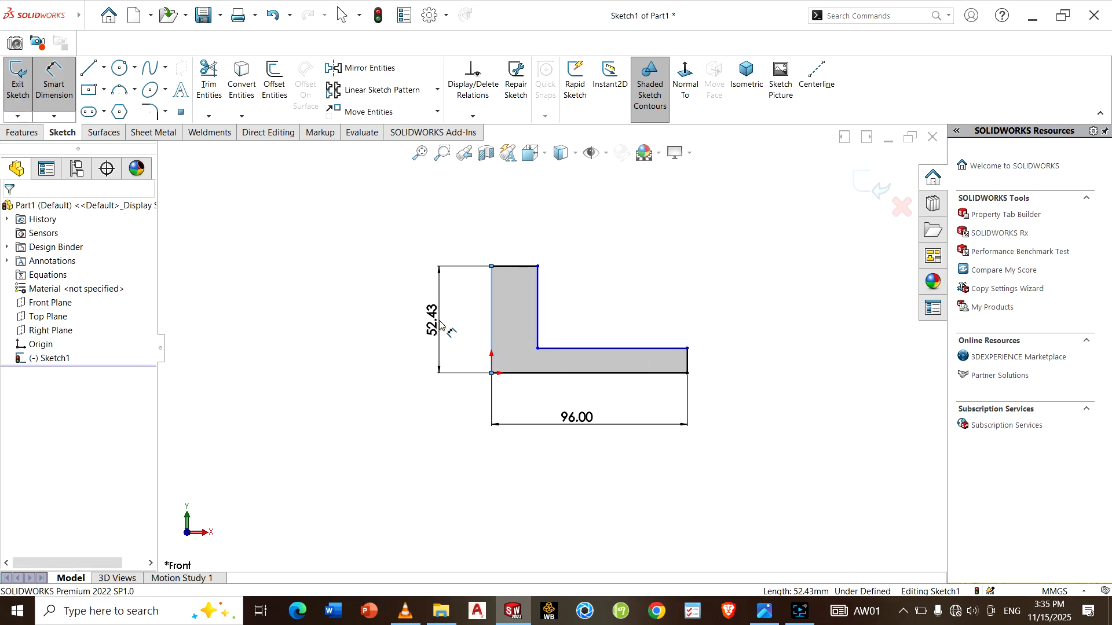
{"action": "double_click", "coordinate": [439, 323]}
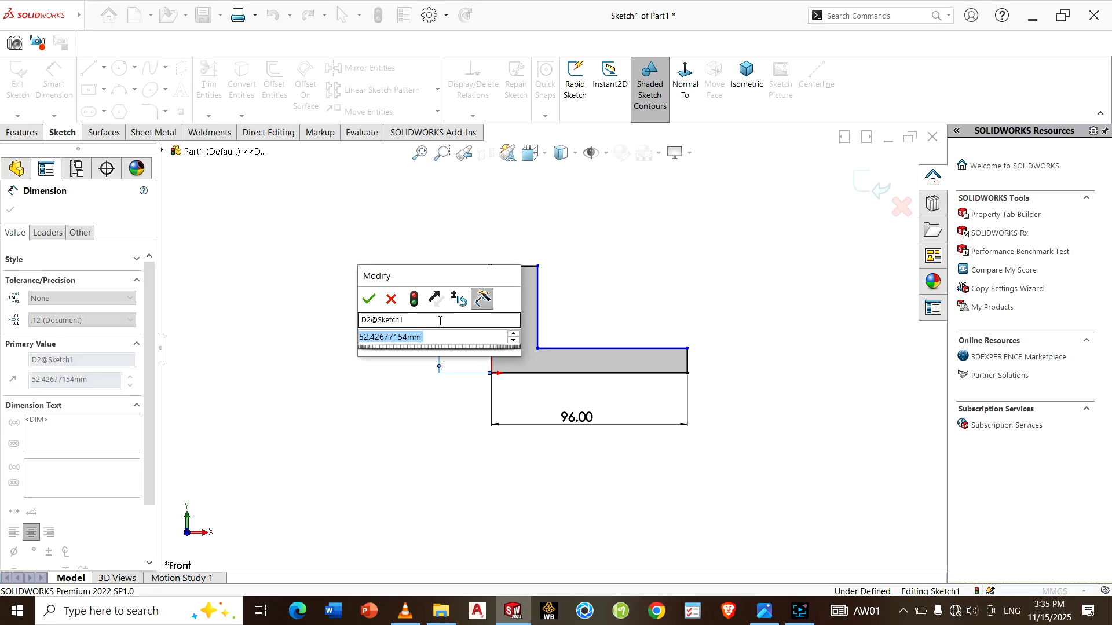
{"action": "type", "text": "50"}
{"action": "key", "text": "Escape"}
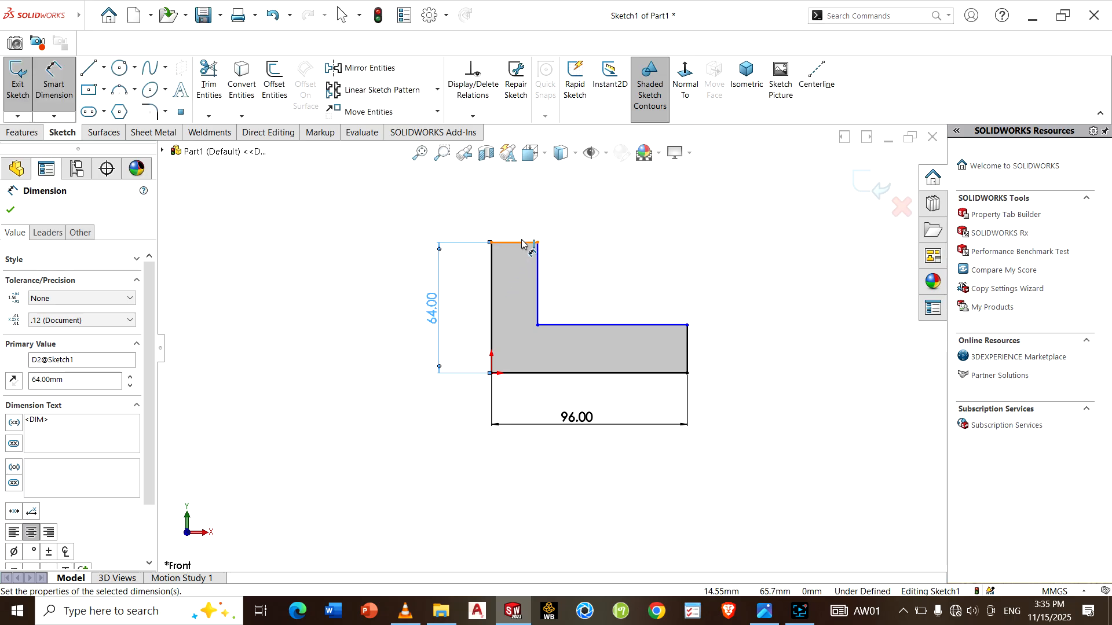
{"action": "right_click", "coordinate": [410, 241]}
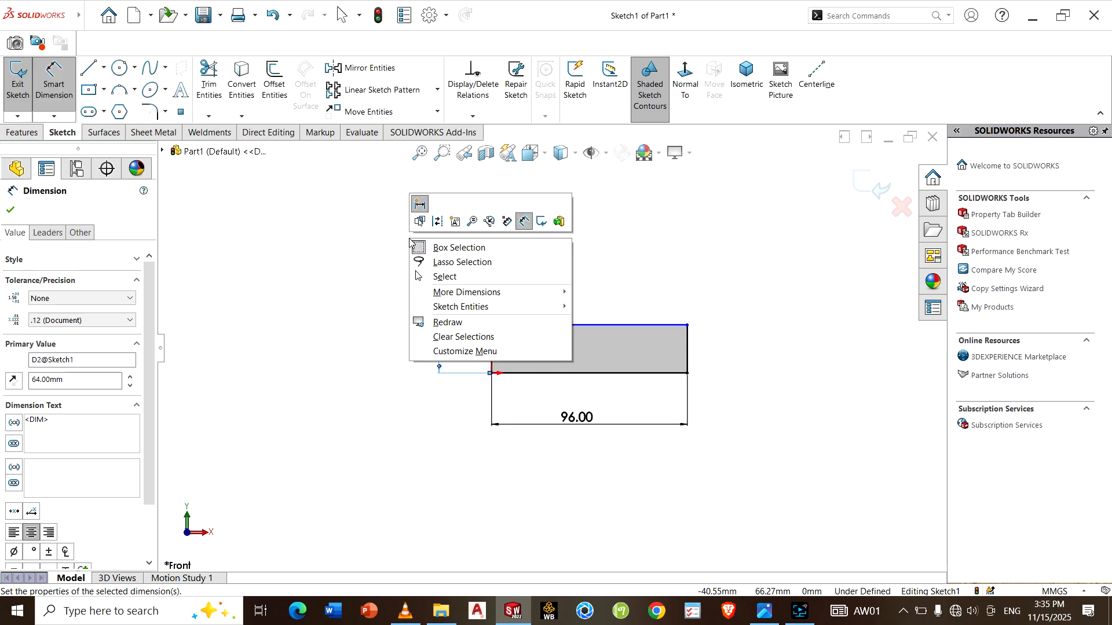
{"action": "left_click", "coordinate": [444, 276]}
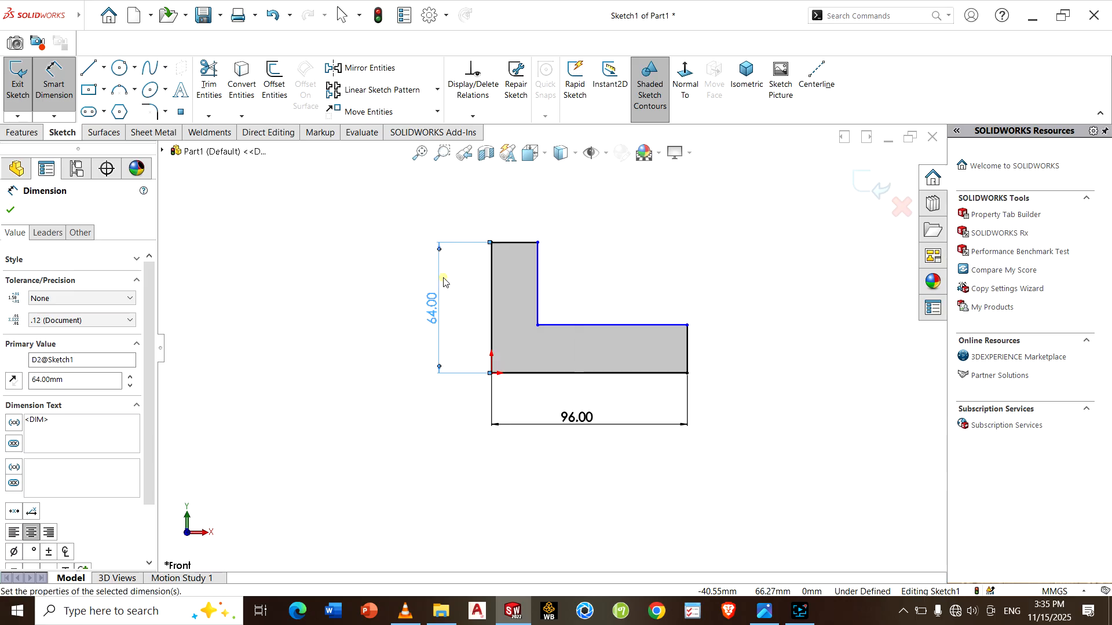
- Make the upright's top edge and the base's short end edge equal in length
{"action": "left_click", "coordinate": [513, 243]}
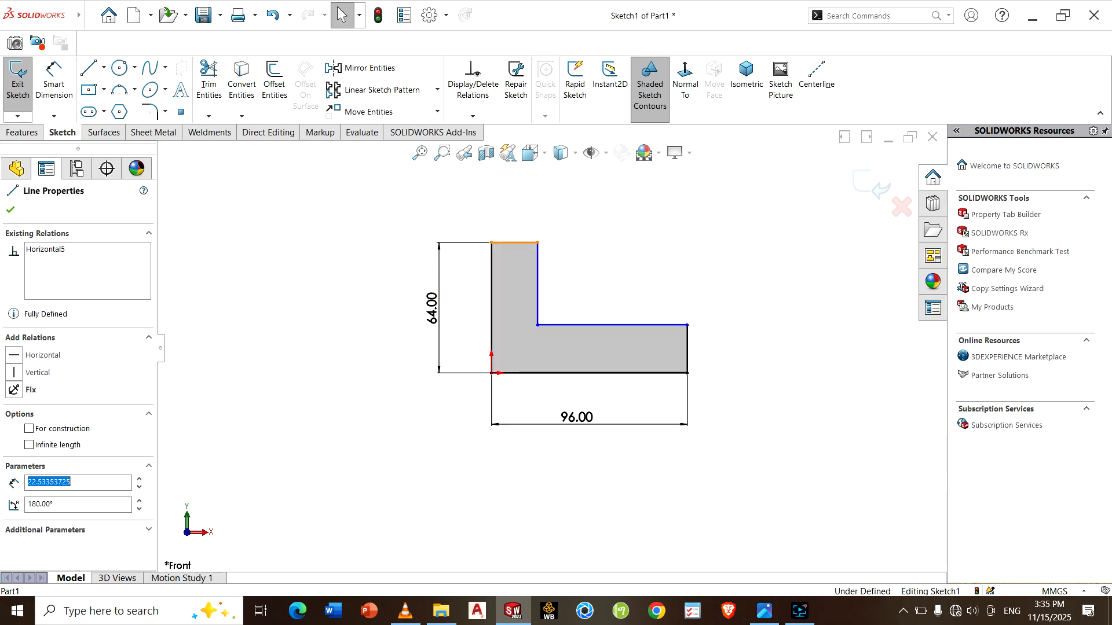
{"action": "left_click", "coordinate": [688, 347], "text": "ctrl"}
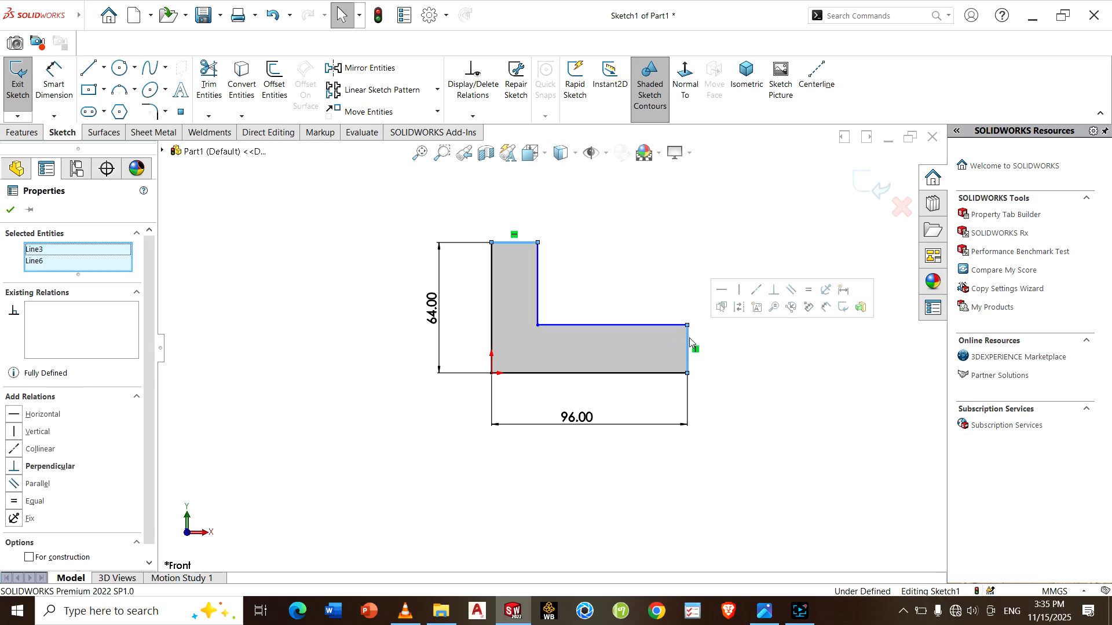
{"action": "left_click", "coordinate": [773, 291]}
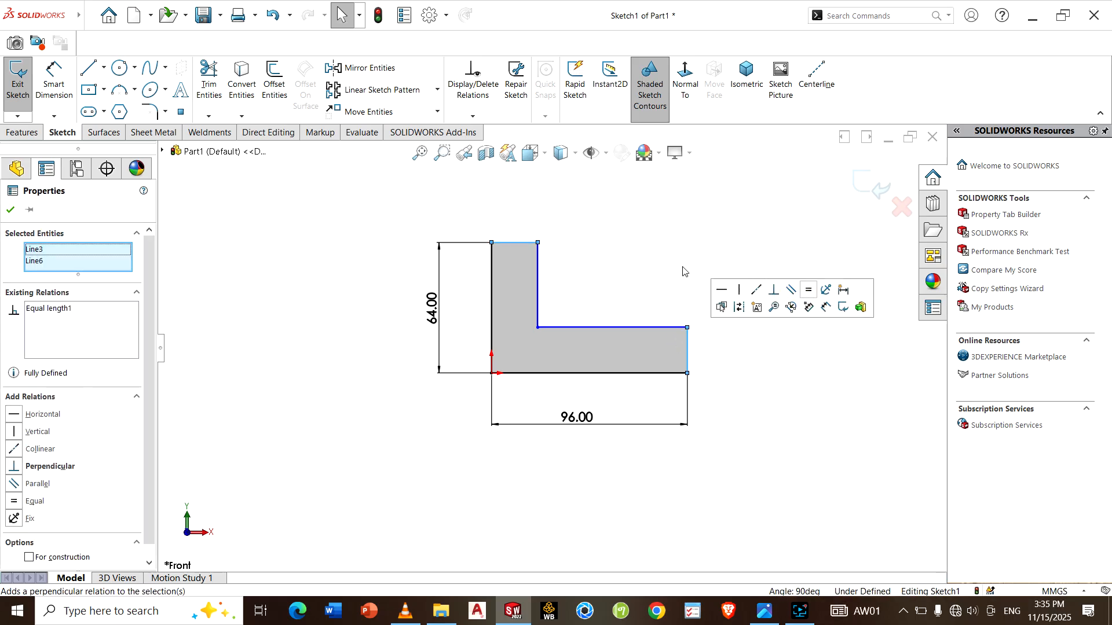
{"action": "left_click", "coordinate": [661, 259]}
- Dimension the short end edge of the base to 16 mm
{"action": "right_click_drag", "start_coordinate": [736, 310], "coordinate": [718, 318]}
{"action": "left_click", "coordinate": [688, 347]}
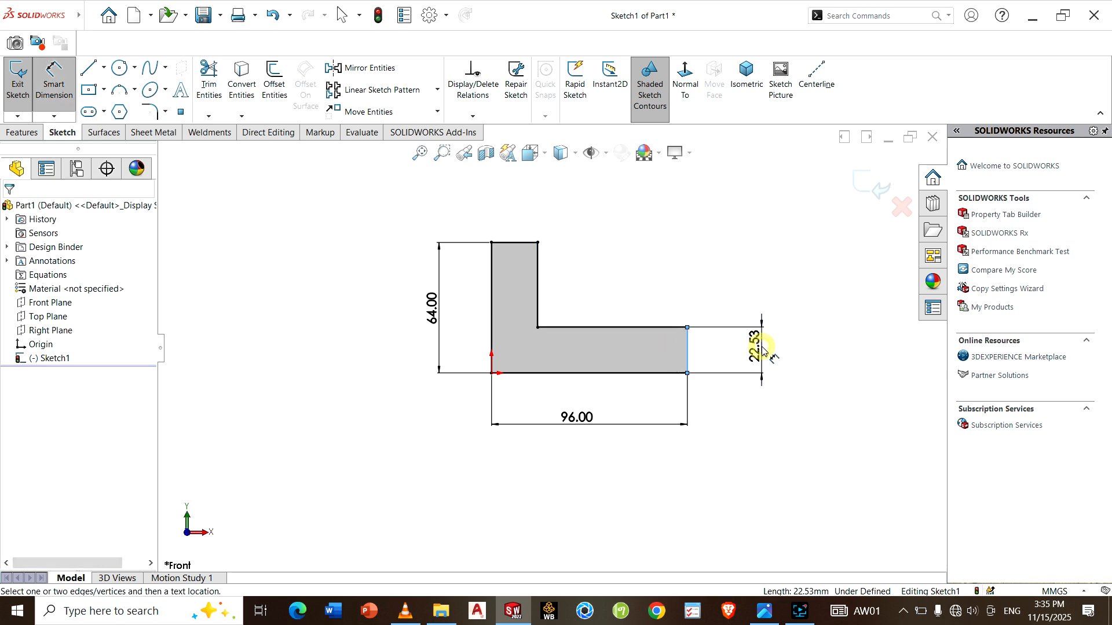
{"action": "left_click", "coordinate": [761, 350]}
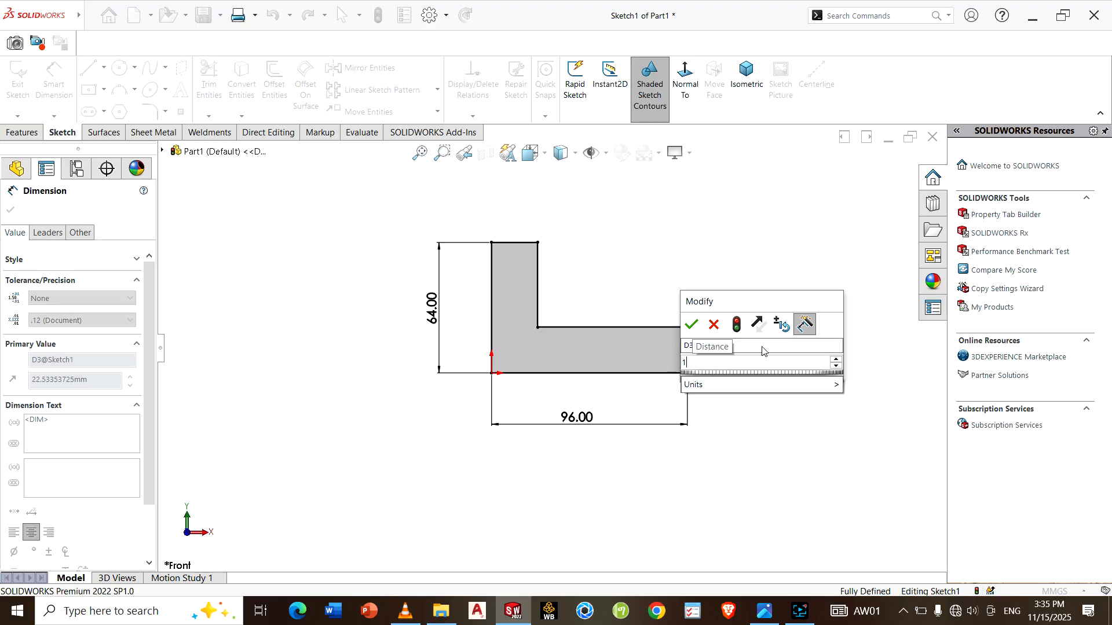
{"action": "type", "text": "16"}
{"action": "key", "text": "Return"}
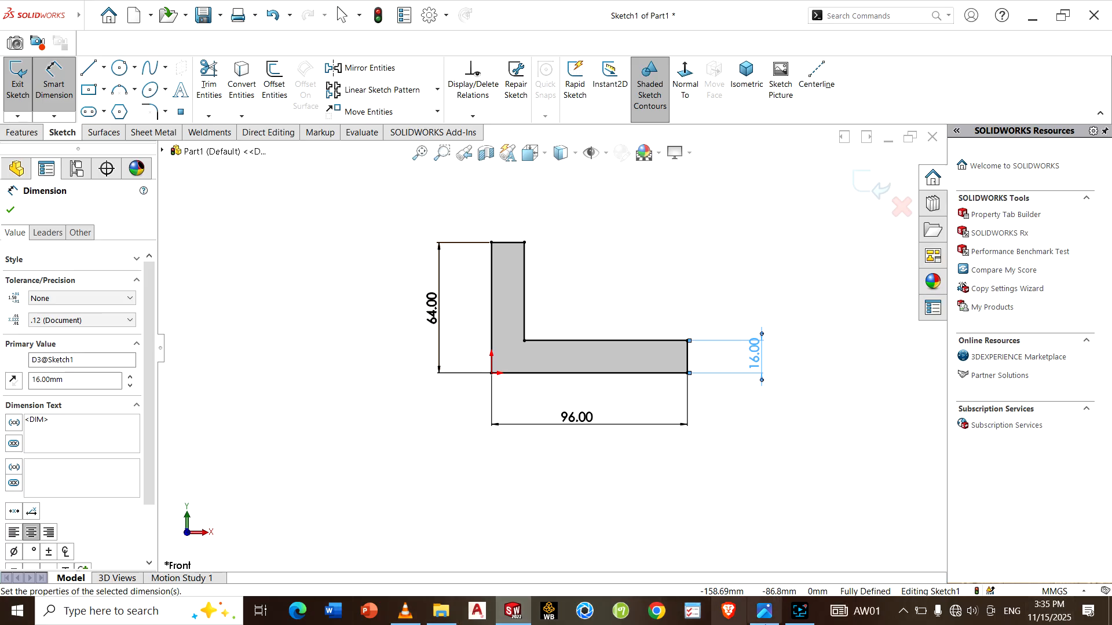
- Check the reference drawing of the part, put it away and exit the L-profile sketch
{"action": "left_click", "coordinate": [765, 611]}
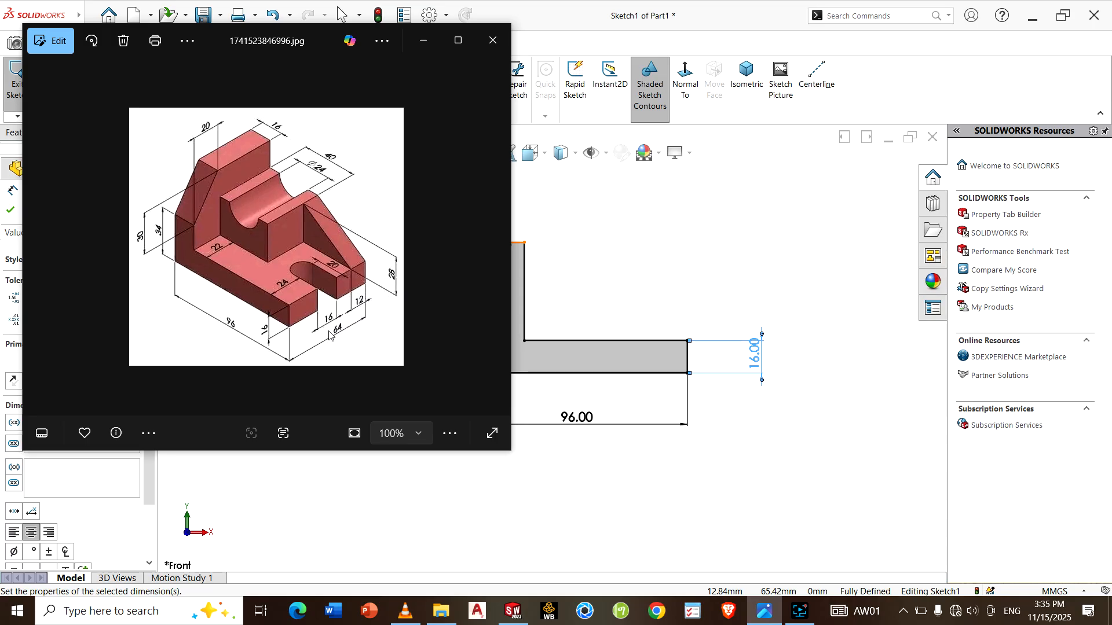
{"action": "left_click", "coordinate": [423, 41]}
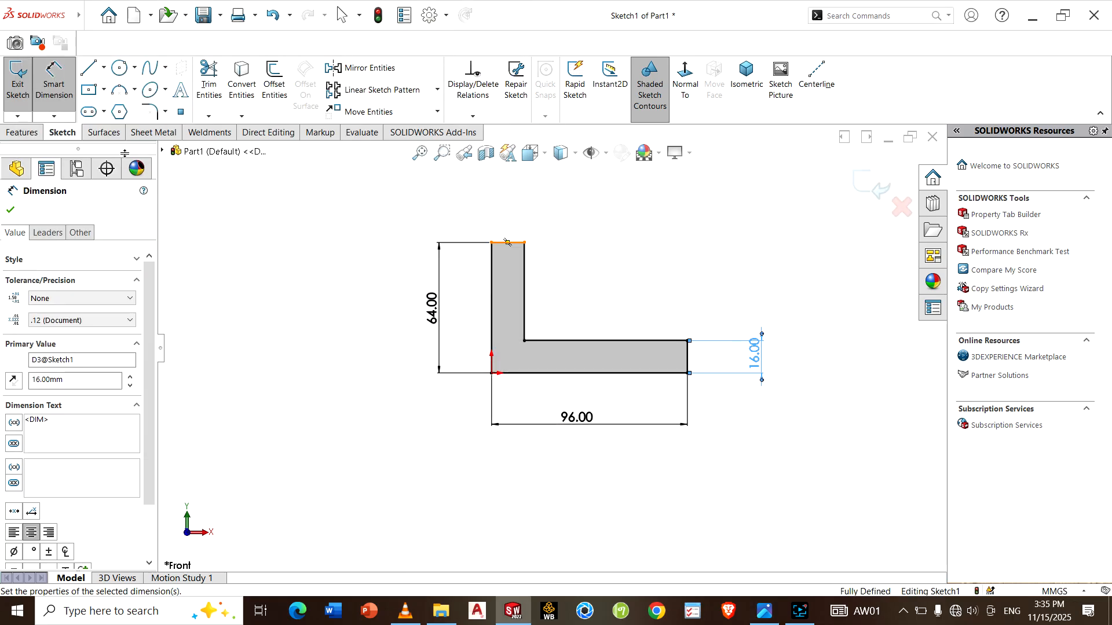
{"action": "left_click", "coordinate": [57, 83]}
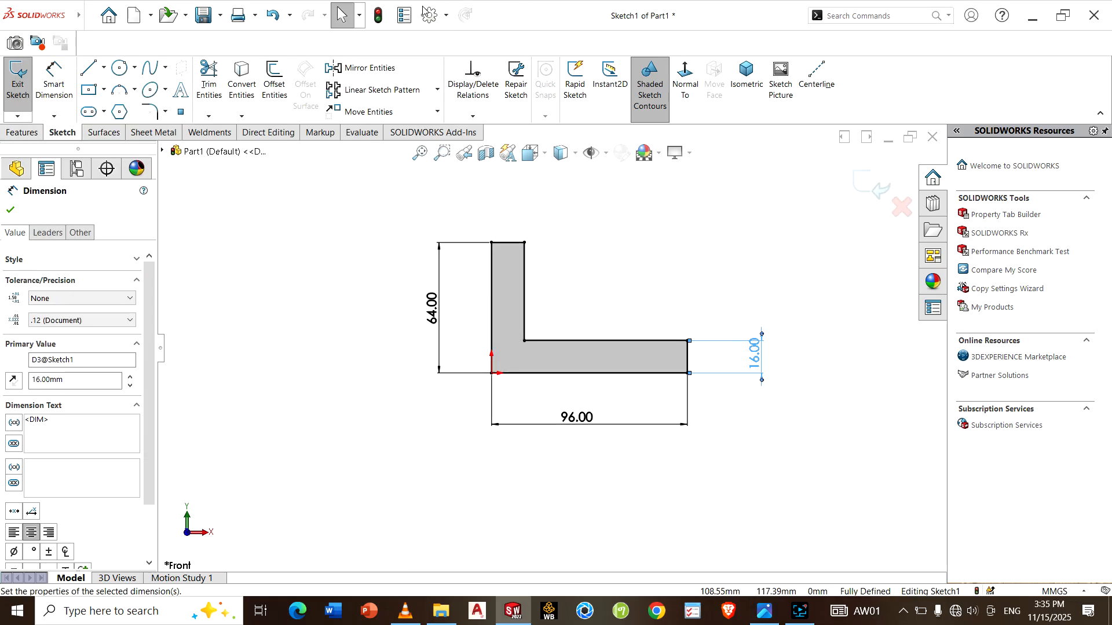
{"action": "left_click", "coordinate": [21, 88]}
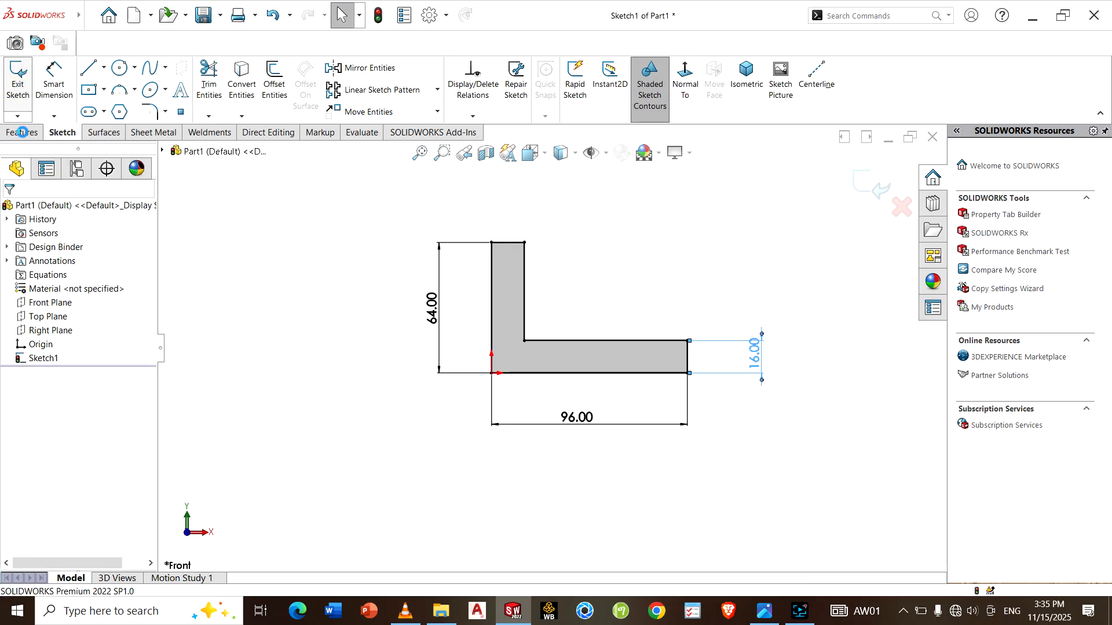
- Extrude the L profile as a 64 mm blind boss in the reversed direction
{"action": "left_click", "coordinate": [22, 133]}
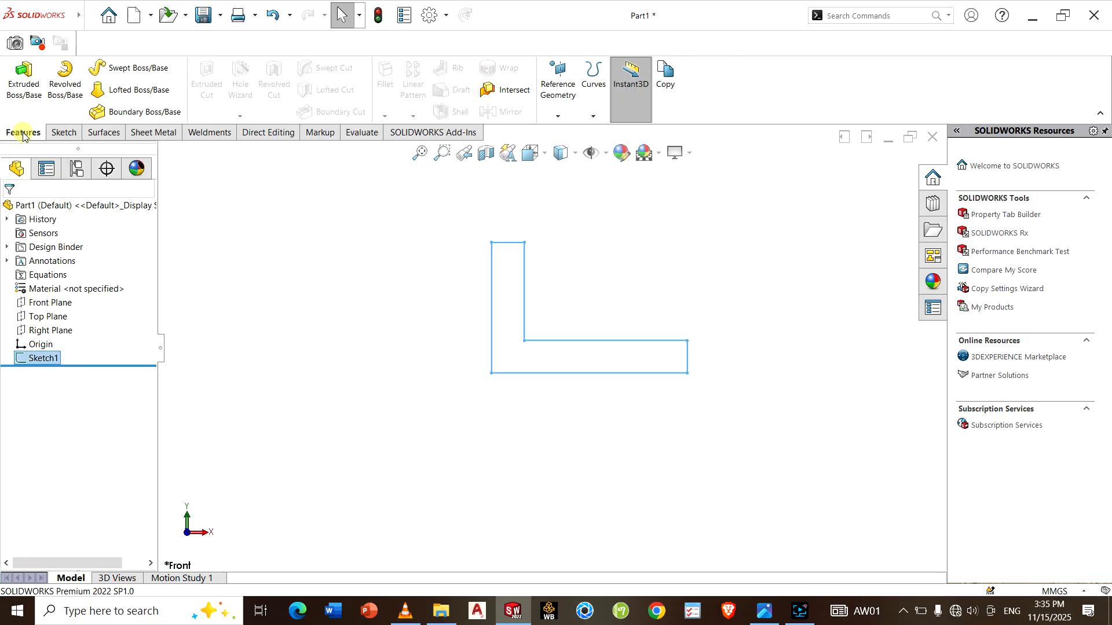
{"action": "left_click", "coordinate": [21, 87]}
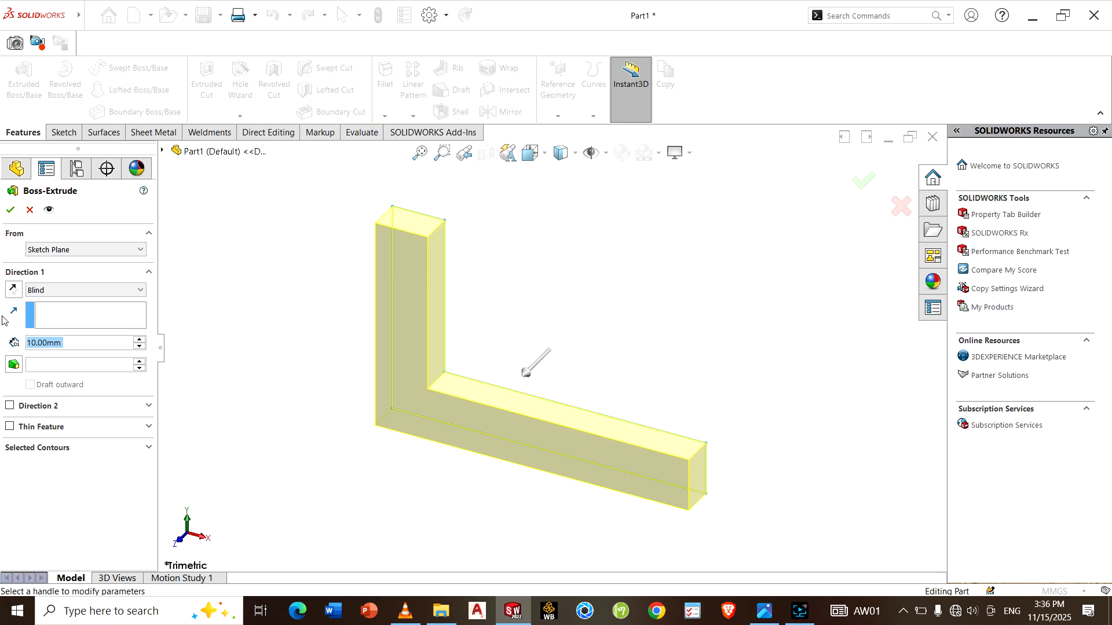
{"action": "left_click", "coordinate": [15, 290]}
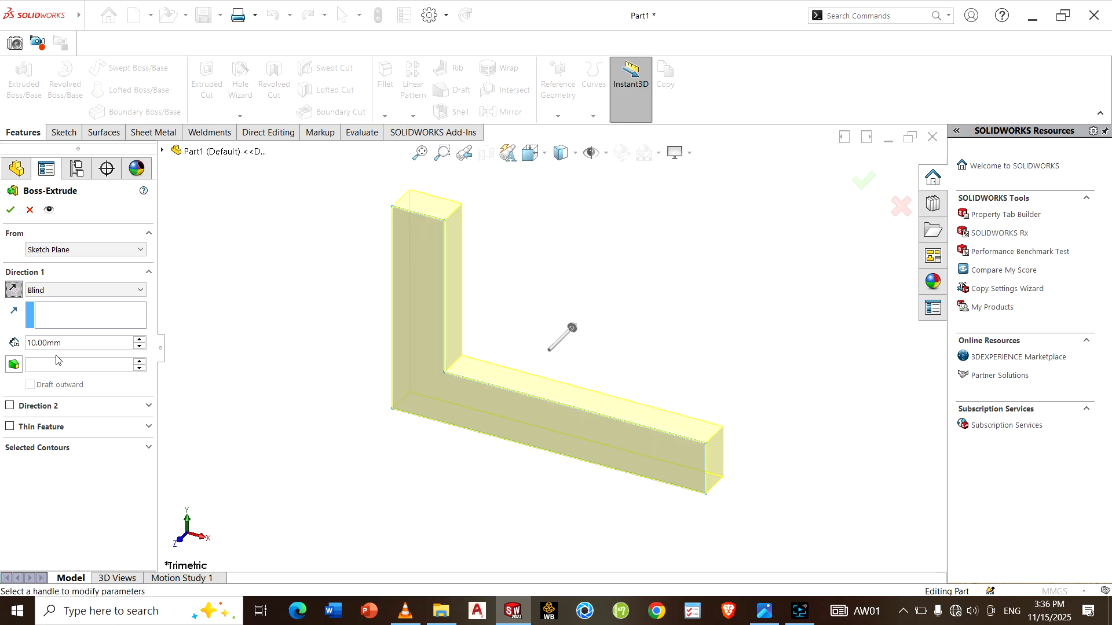
{"action": "double_click", "coordinate": [74, 343]}
{"action": "type", "text": "64"}
{"action": "key", "text": "Return"}
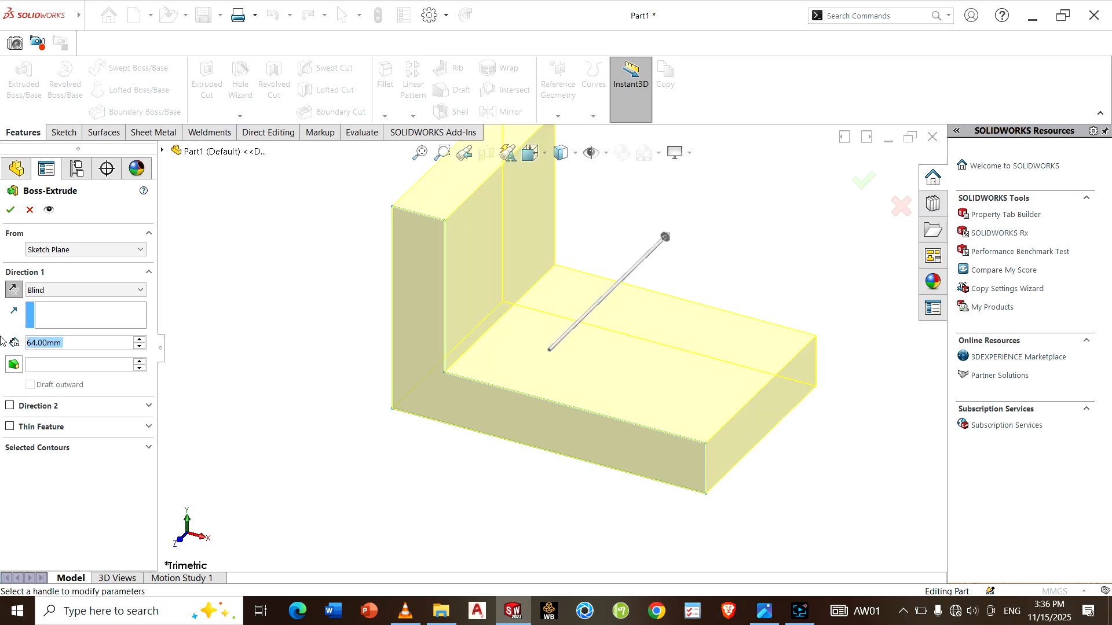
{"action": "left_click", "coordinate": [10, 209]}
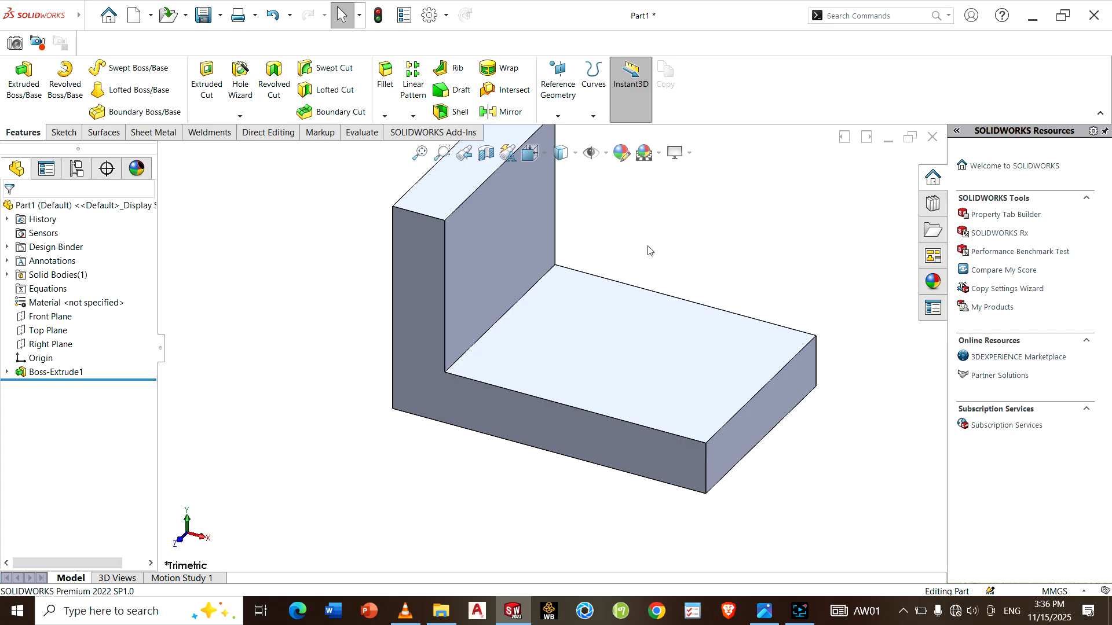
{"action": "scroll", "coordinate": [589, 371], "scroll_direction": "up", "scroll_amount": 3}
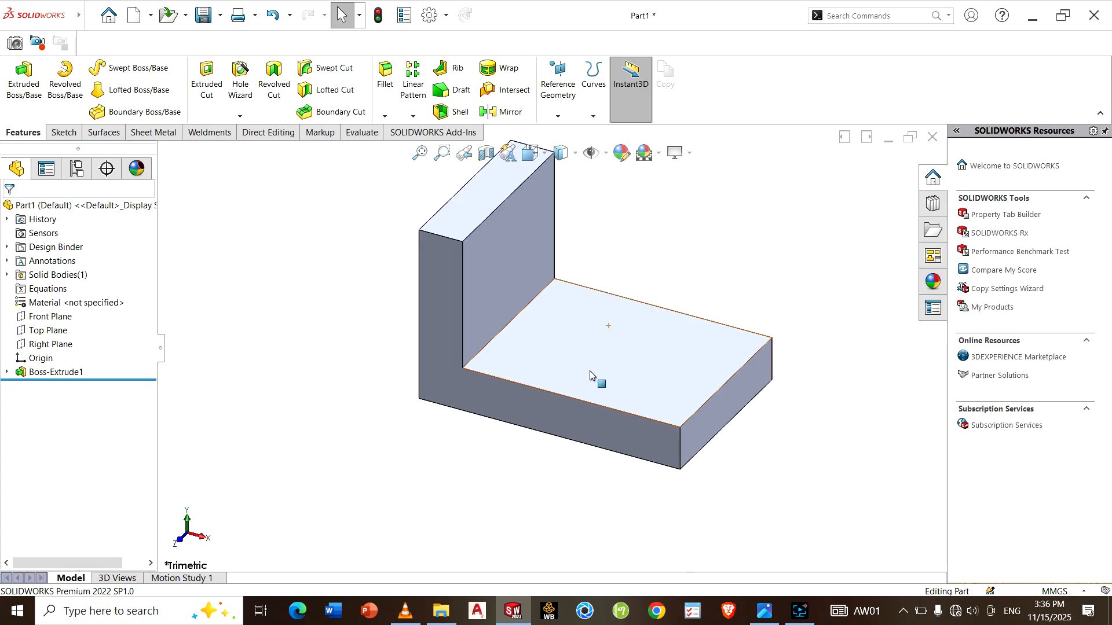
- Start a sketch on the rear L-shaped face of the extrusion and check the reference drawing of the part
{"action": "left_click", "coordinate": [588, 238]}
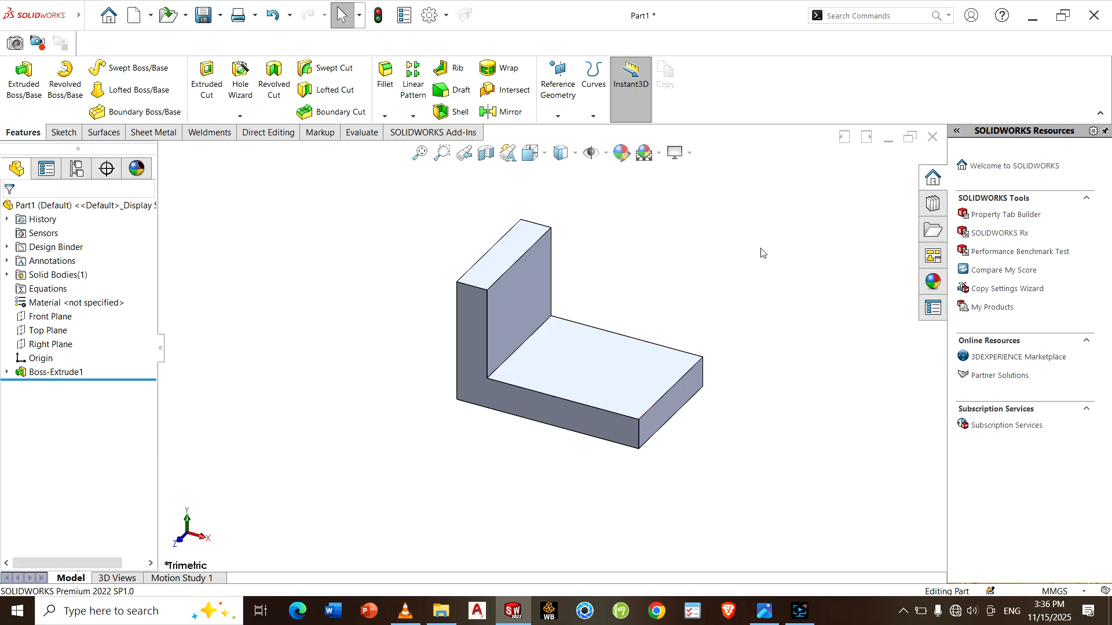
{"action": "mouse_move", "coordinate": [761, 251]}
{"action": "middle_mouse_down"}
{"action": "mouse_move", "coordinate": [667, 247]}
{"action": "mouse_move", "coordinate": [624, 314]}
{"action": "middle_mouse_up"}
{"action": "left_click", "coordinate": [643, 342]}
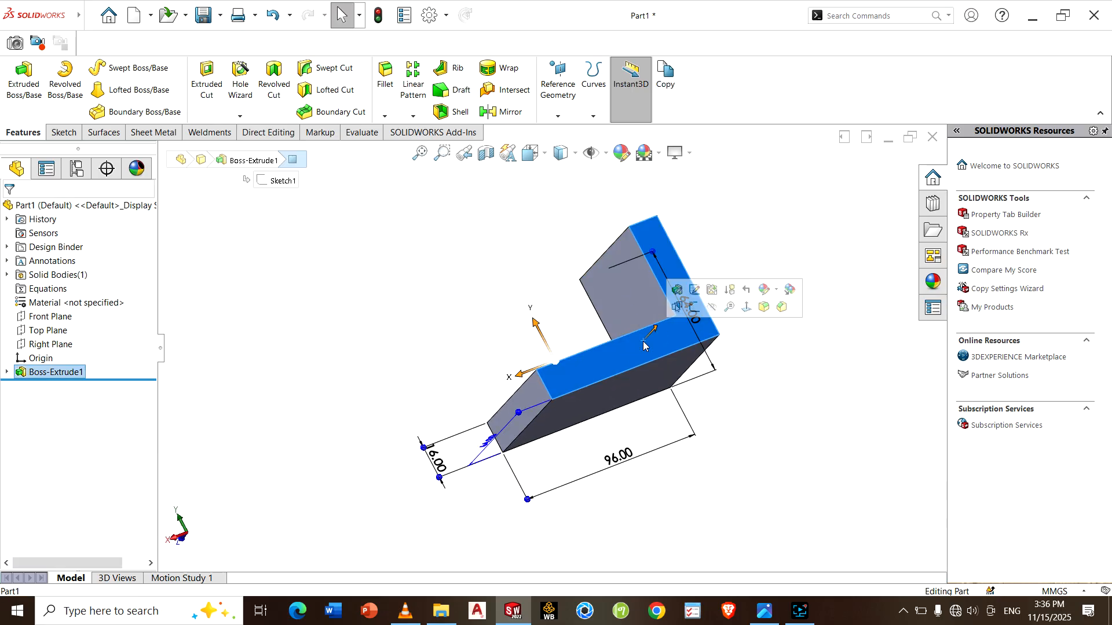
{"action": "left_click", "coordinate": [694, 308]}
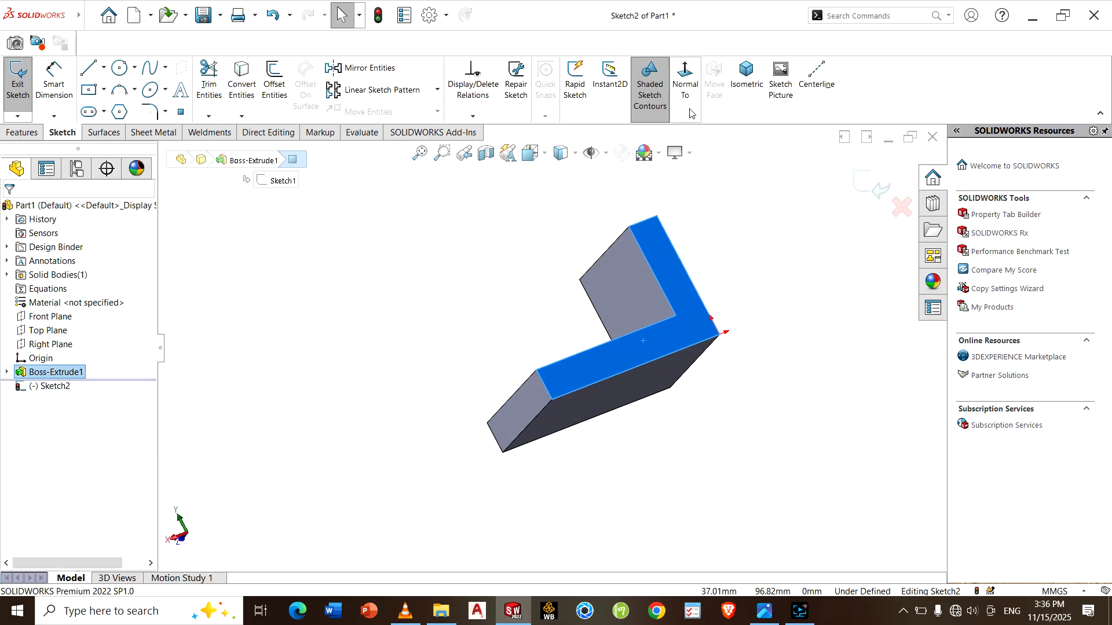
{"action": "left_click", "coordinate": [685, 81]}
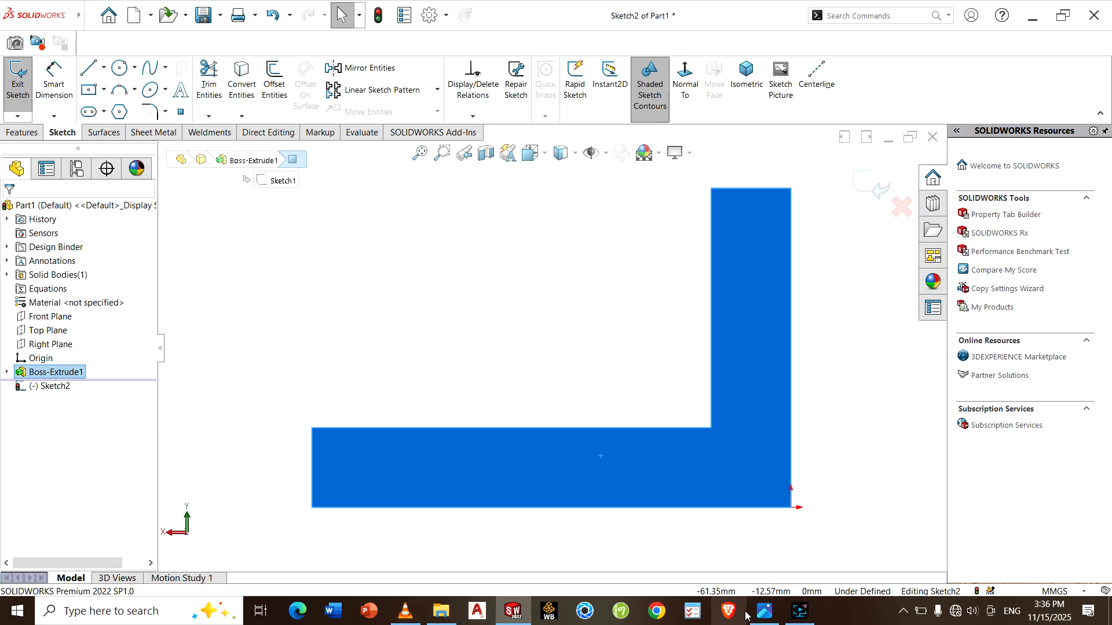
{"action": "left_click", "coordinate": [764, 611]}
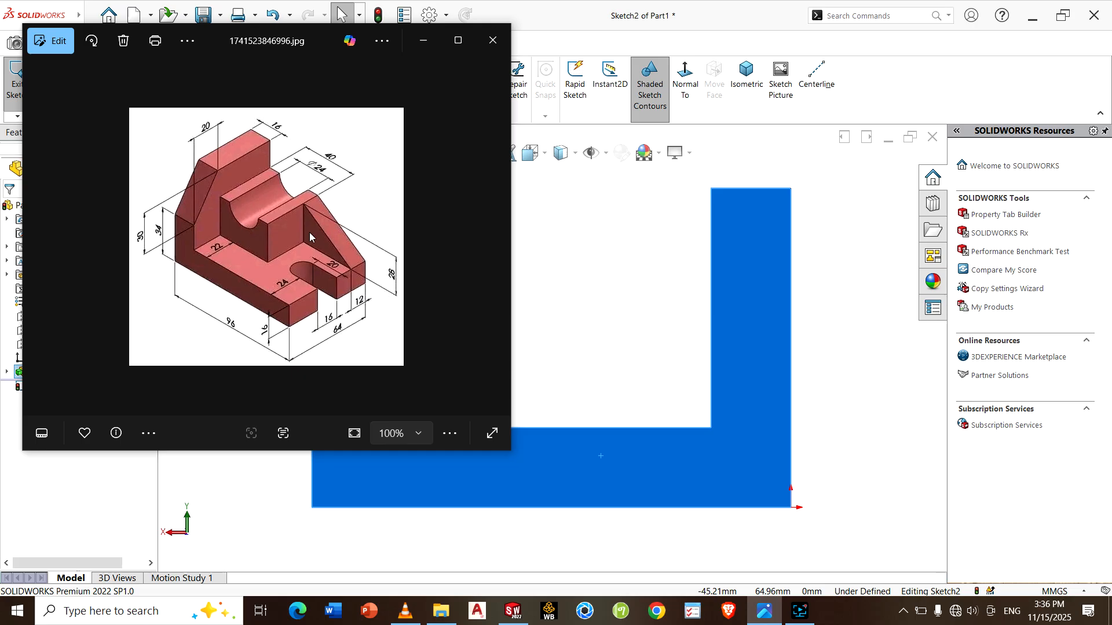
{"action": "left_click", "coordinate": [423, 41]}
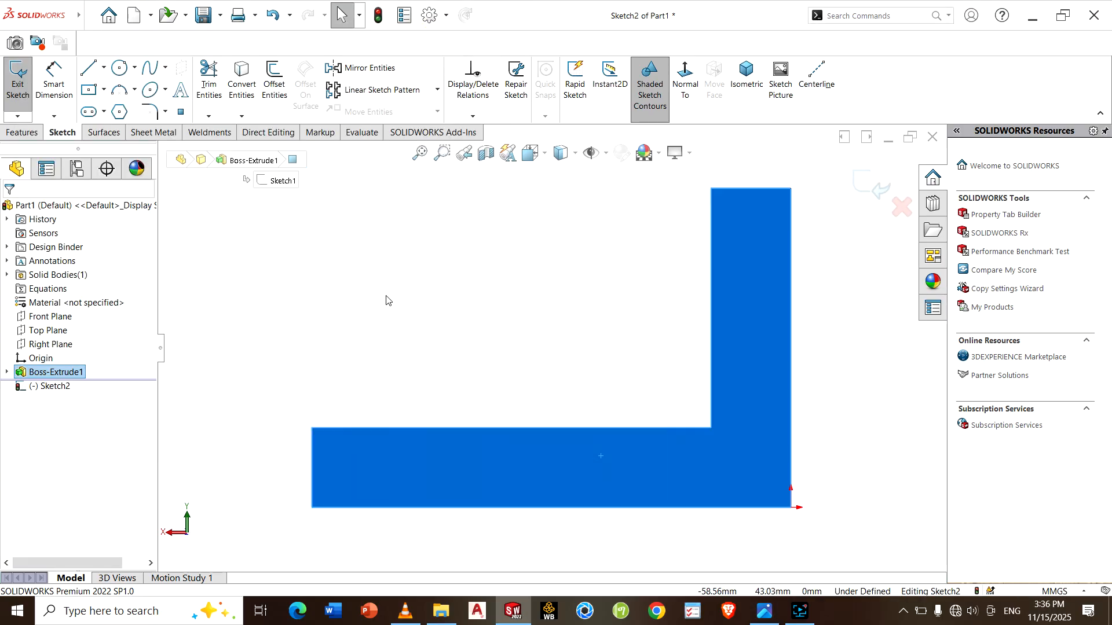
- Sketch a chain from the upright's inner edge: a horizontal line about 7.5 mm, downward semicircle about R6.7, horizontal line, and slope to the base's outer top corner
{"action": "key", "text": "l"}
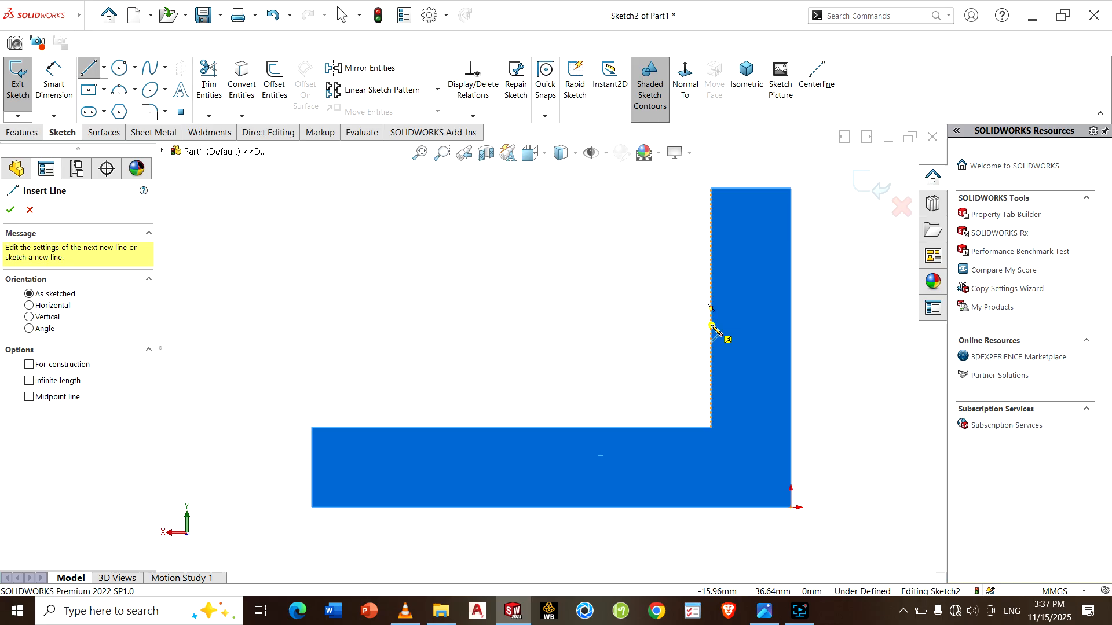
{"action": "left_click", "coordinate": [712, 325]}
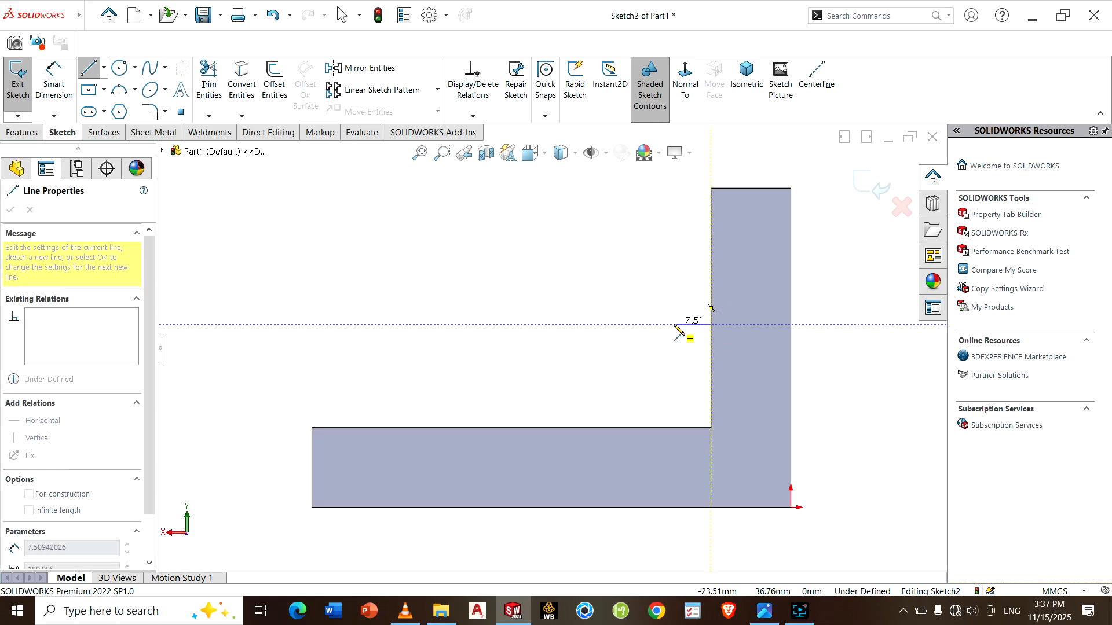
{"action": "left_click", "coordinate": [674, 324]}
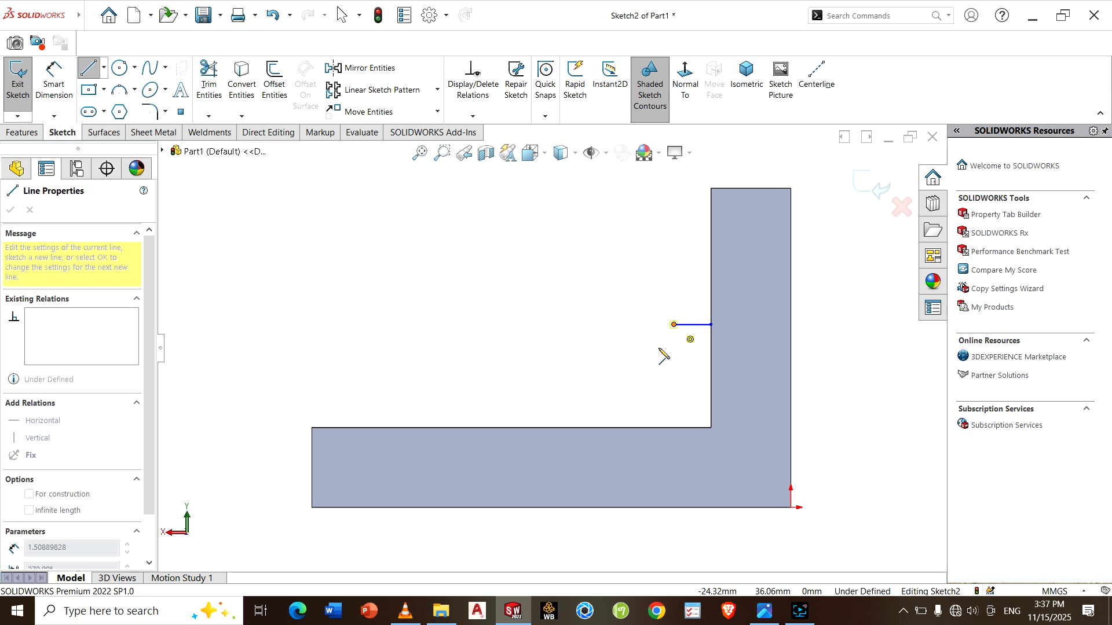
{"action": "key", "text": "a"}
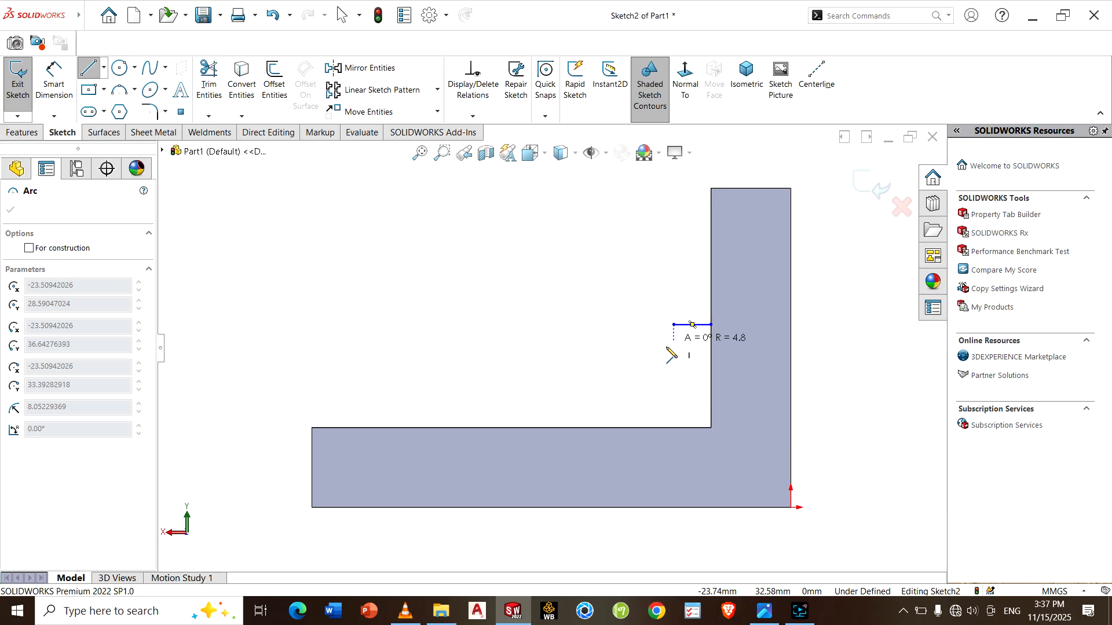
{"action": "left_click", "coordinate": [606, 325]}
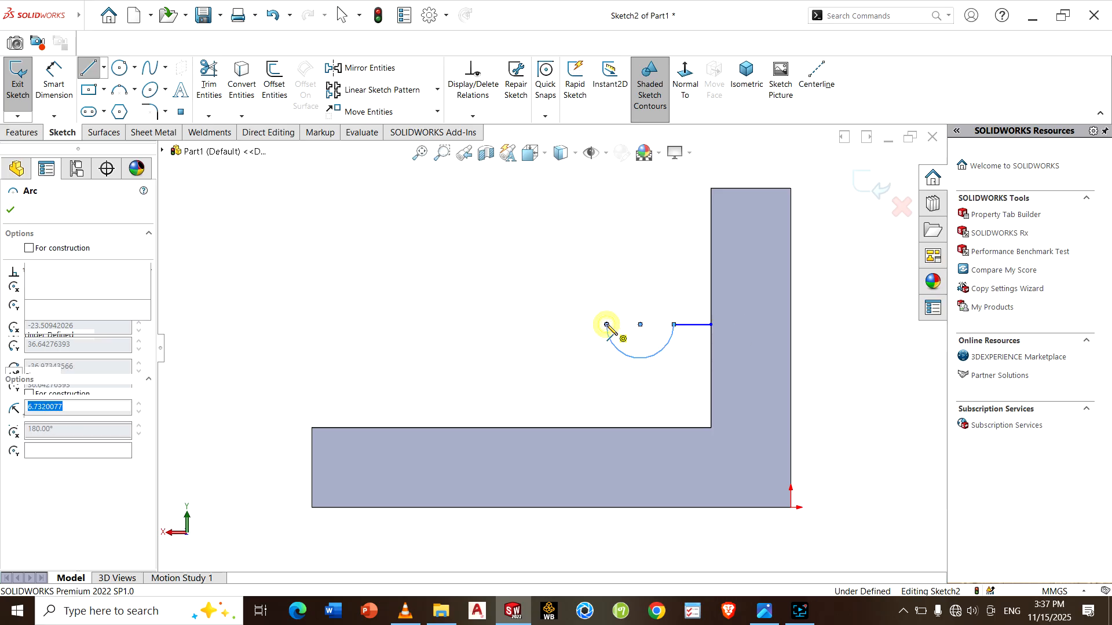
{"action": "double_click", "coordinate": [562, 325]}
{"action": "left_click", "coordinate": [562, 325]}
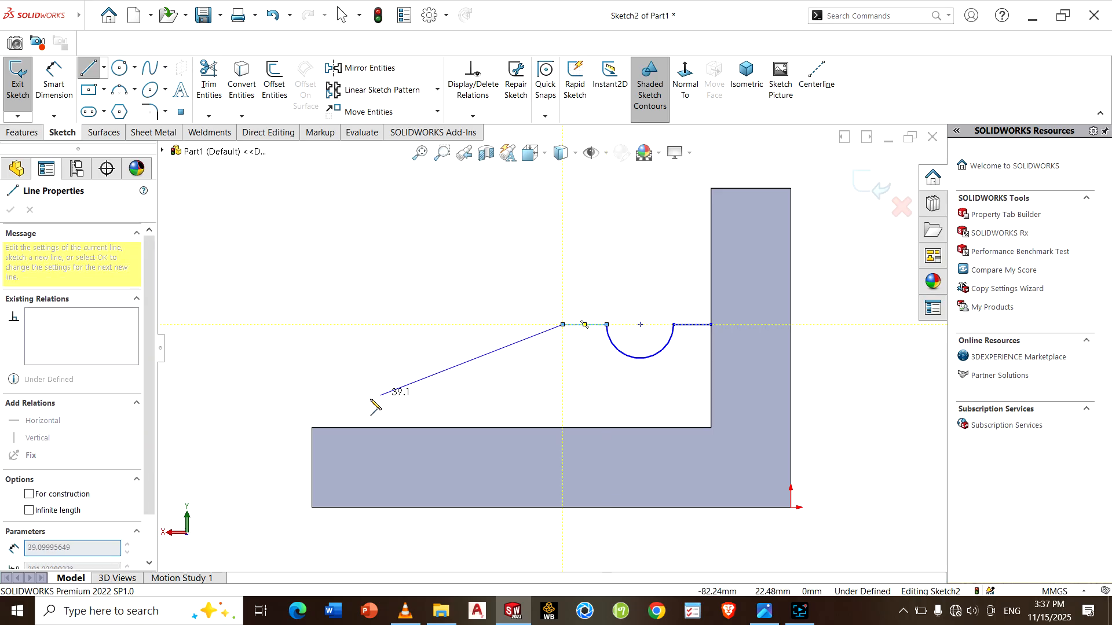
{"action": "left_click", "coordinate": [312, 428]}
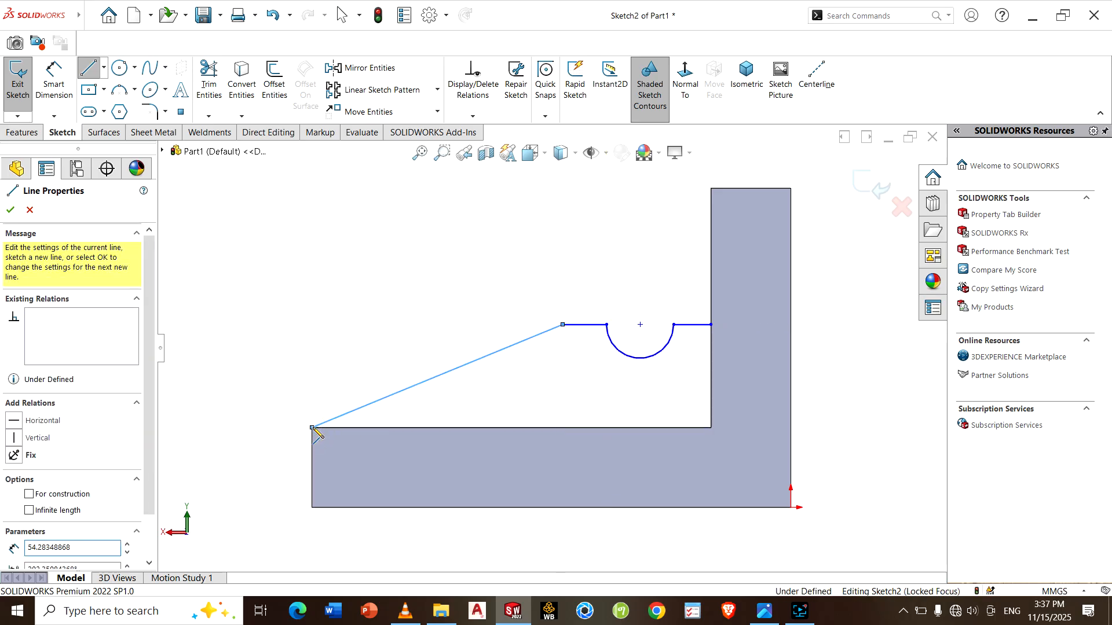
{"action": "right_click", "coordinate": [313, 428]}
{"action": "left_click", "coordinate": [341, 432]}
- Sketch a vertical line from the top of the slope down to the base's top edge
{"action": "right_click_drag", "start_coordinate": [424, 290], "coordinate": [298, 294]}
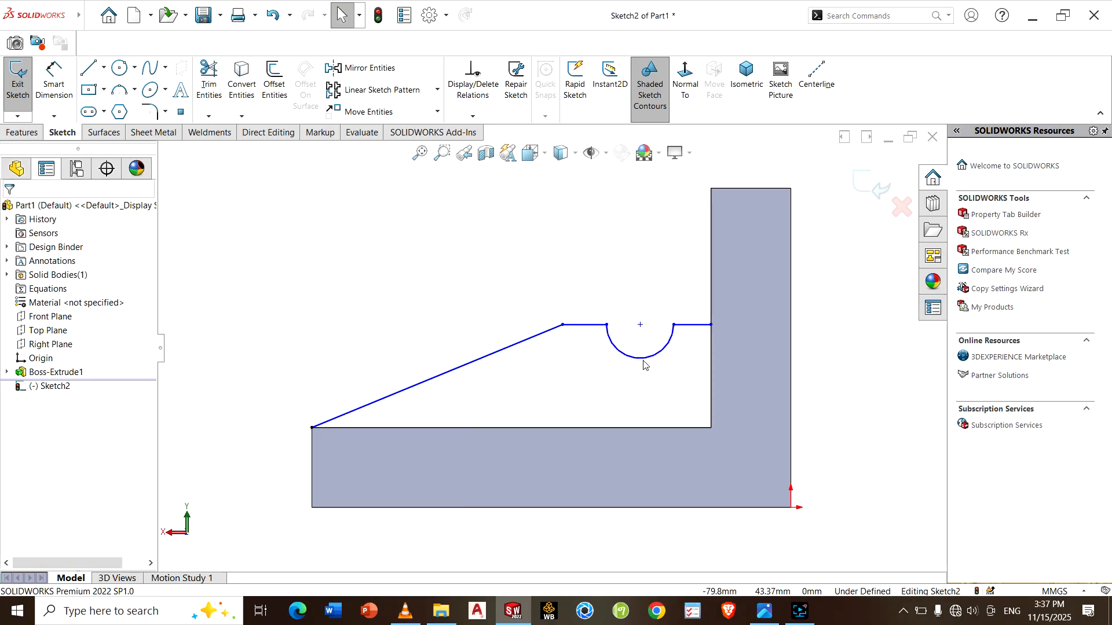
{"action": "left_click", "coordinate": [564, 326]}
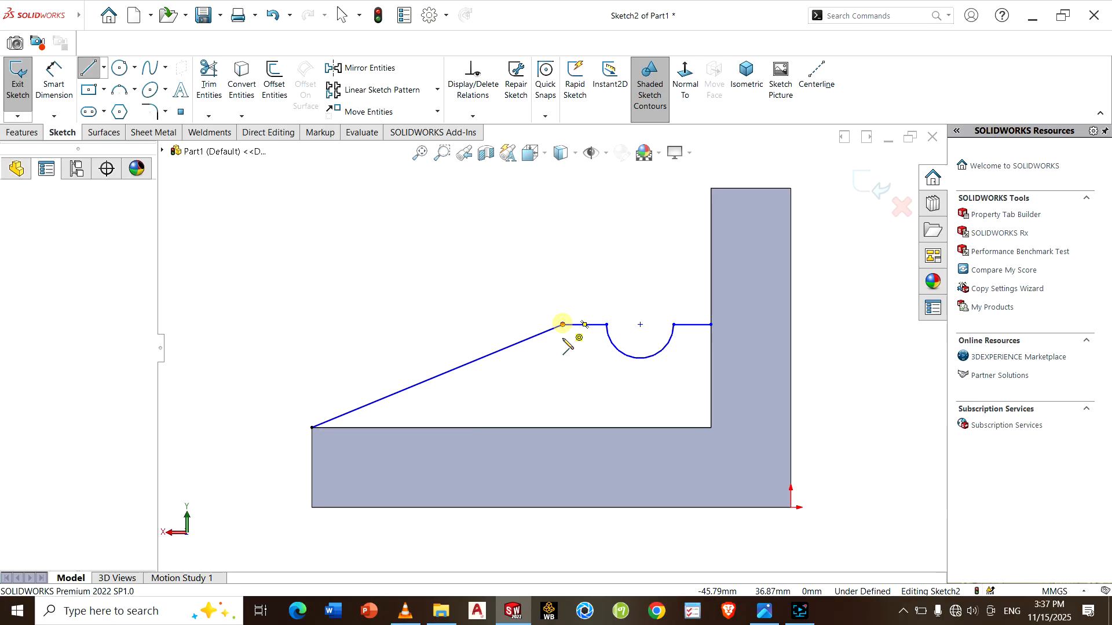
{"action": "left_click", "coordinate": [564, 429]}
{"action": "right_click", "coordinate": [566, 387]}
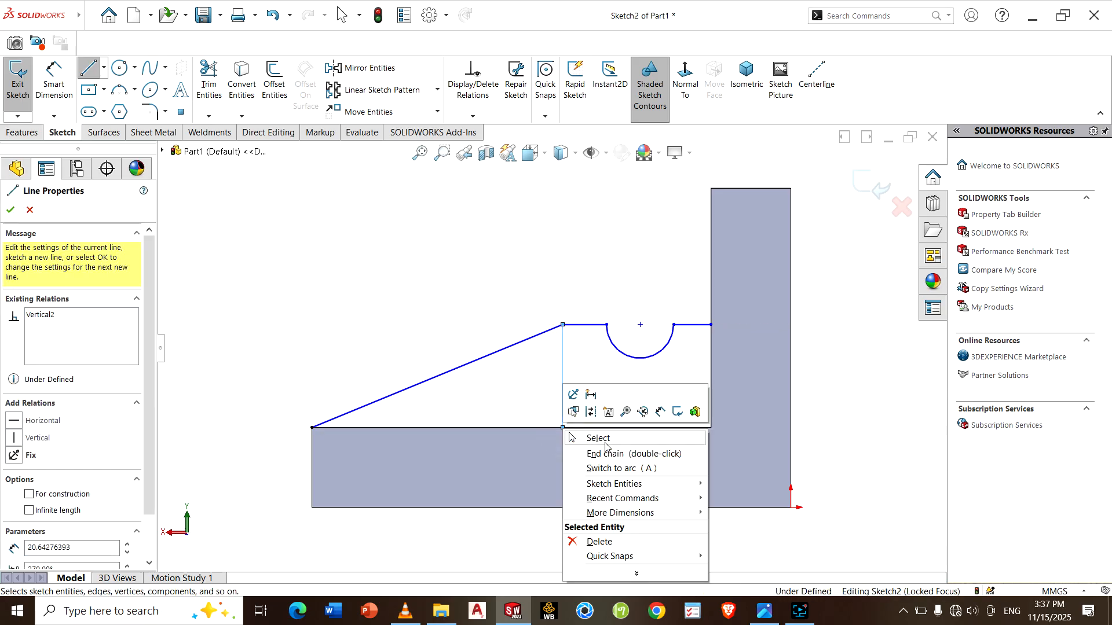
{"action": "left_click", "coordinate": [598, 435]}
- Dimension the distance between the vertical line and the upright's inner edge to 40 mm
{"action": "right_click_drag", "start_coordinate": [428, 311], "coordinate": [430, 272]}
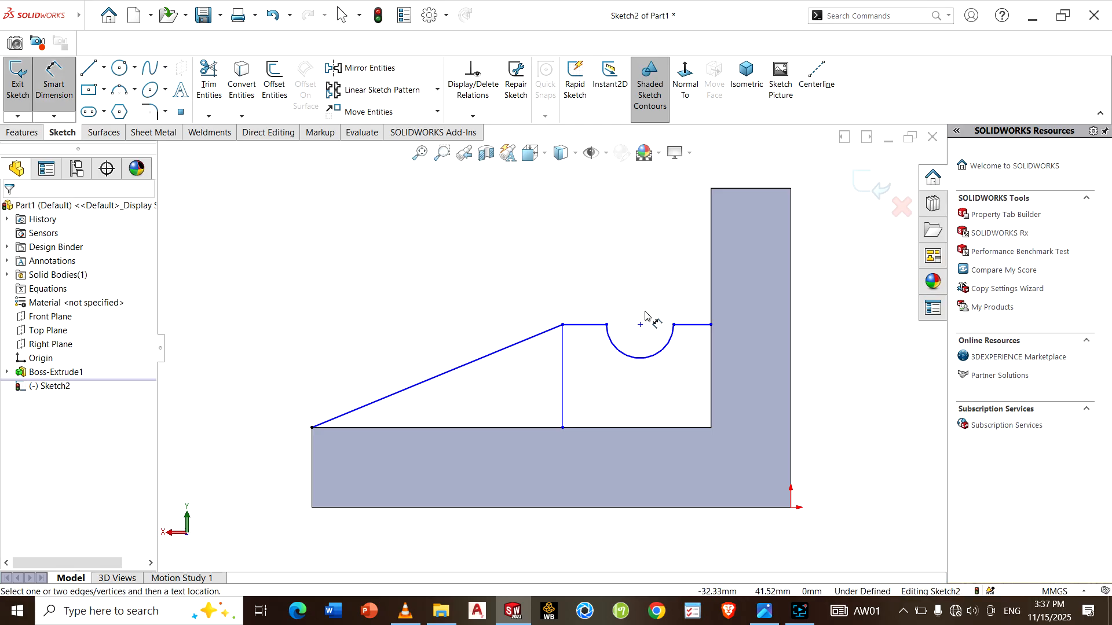
{"action": "left_click", "coordinate": [712, 347]}
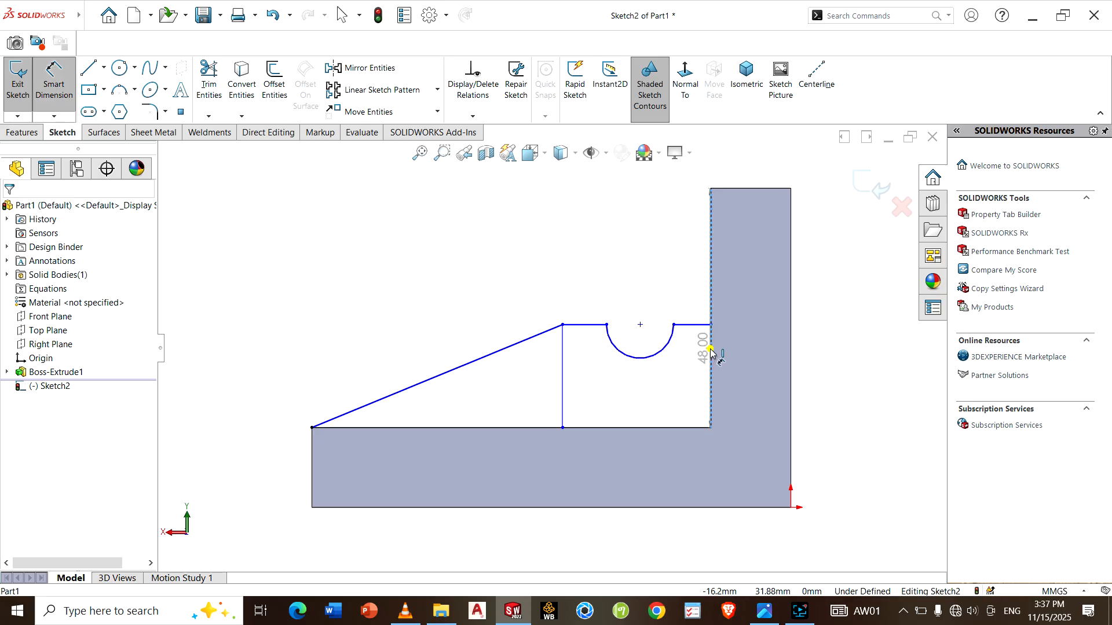
{"action": "left_click", "coordinate": [560, 354]}
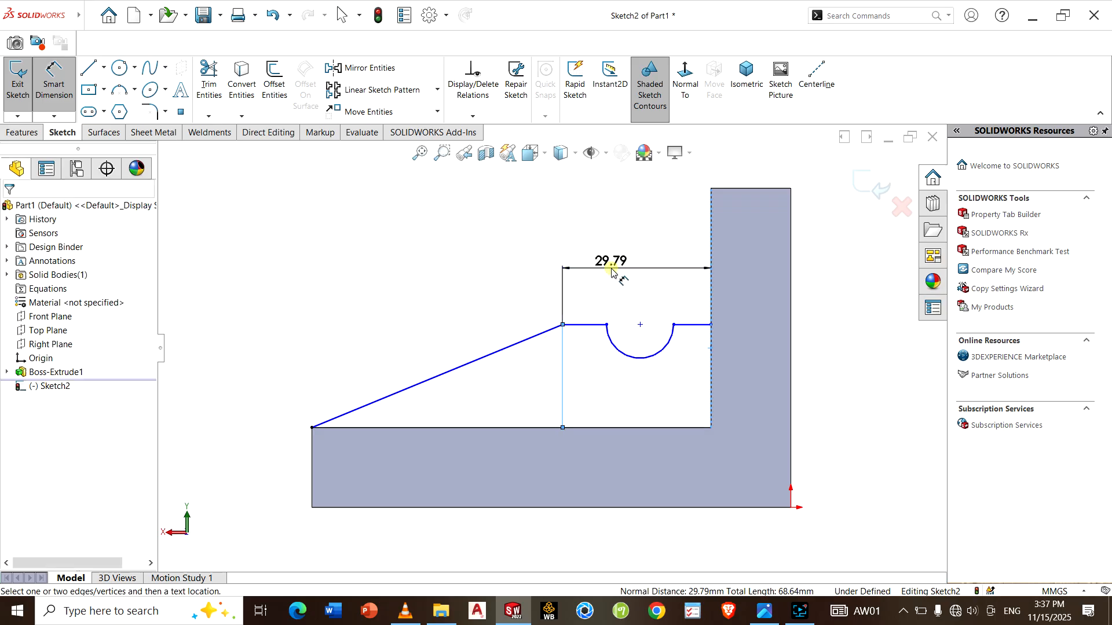
{"action": "left_click", "coordinate": [611, 271]}
{"action": "type", "text": "40"}
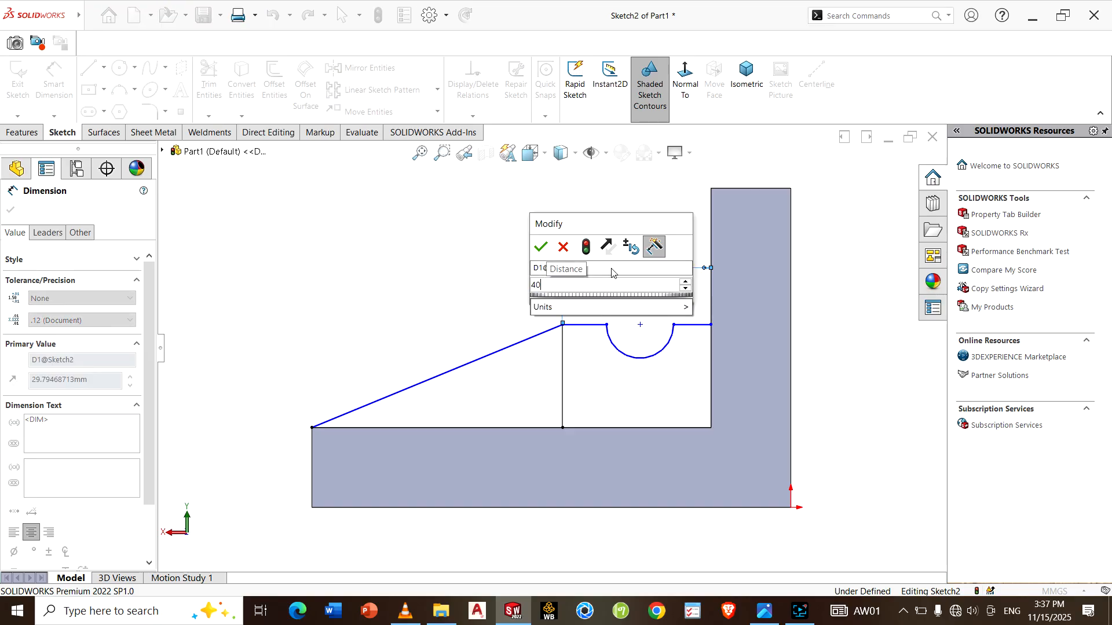
{"action": "key", "text": "Return"}
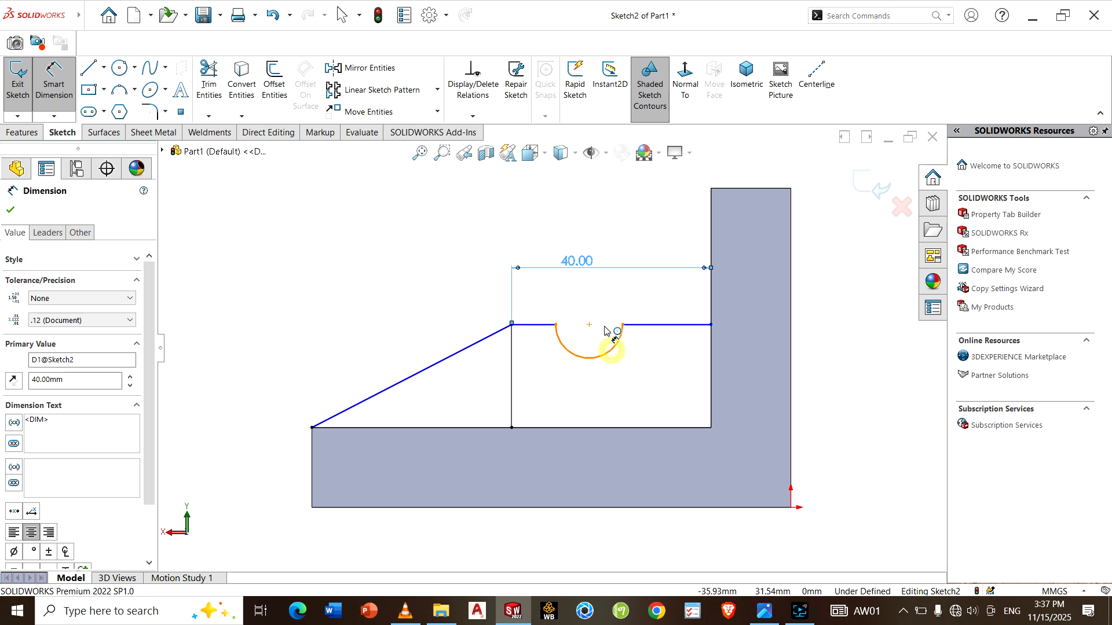
- Dimension the semicircular arc's radius to 12 mm and leave the dimension tool
{"action": "left_click", "coordinate": [613, 351]}
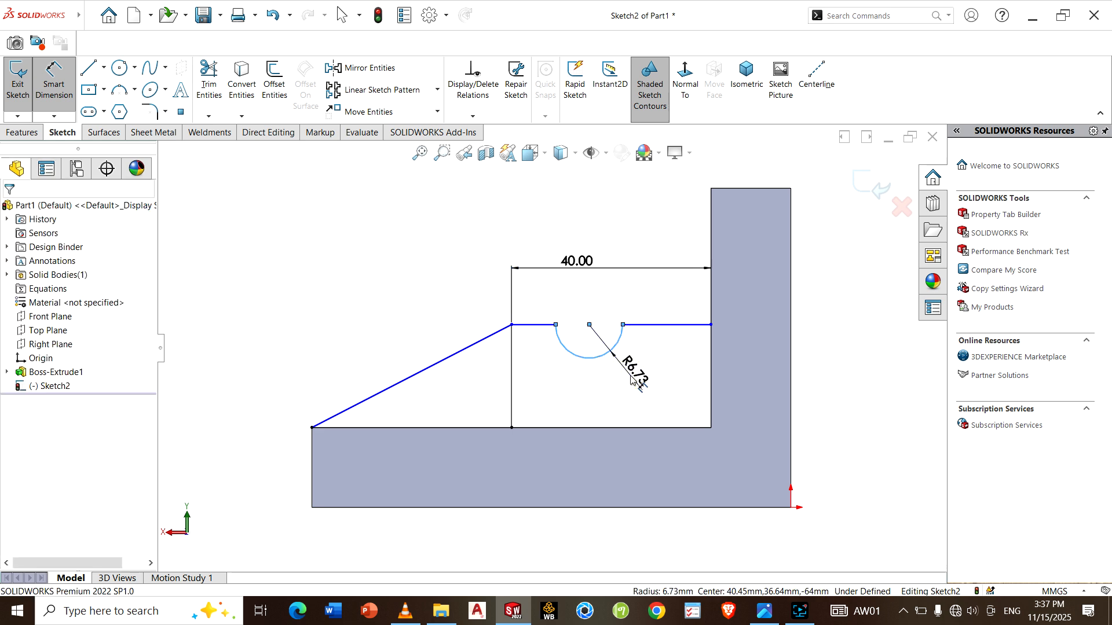
{"action": "left_click", "coordinate": [632, 378]}
{"action": "type", "text": "15"}
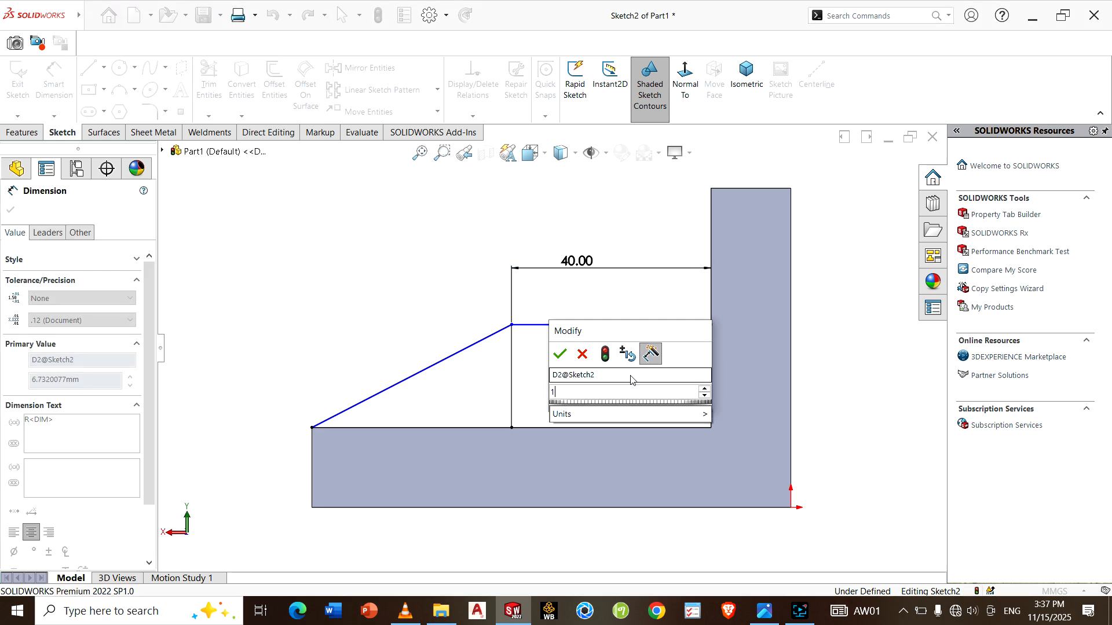
{"action": "key", "text": "Return"}
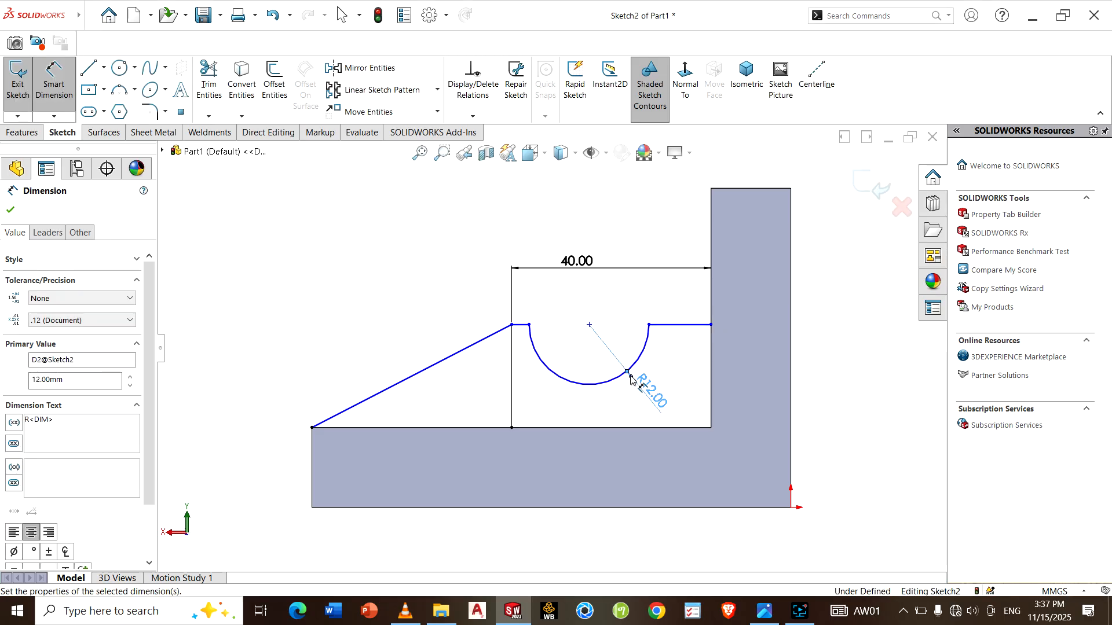
{"action": "right_click", "coordinate": [573, 347]}
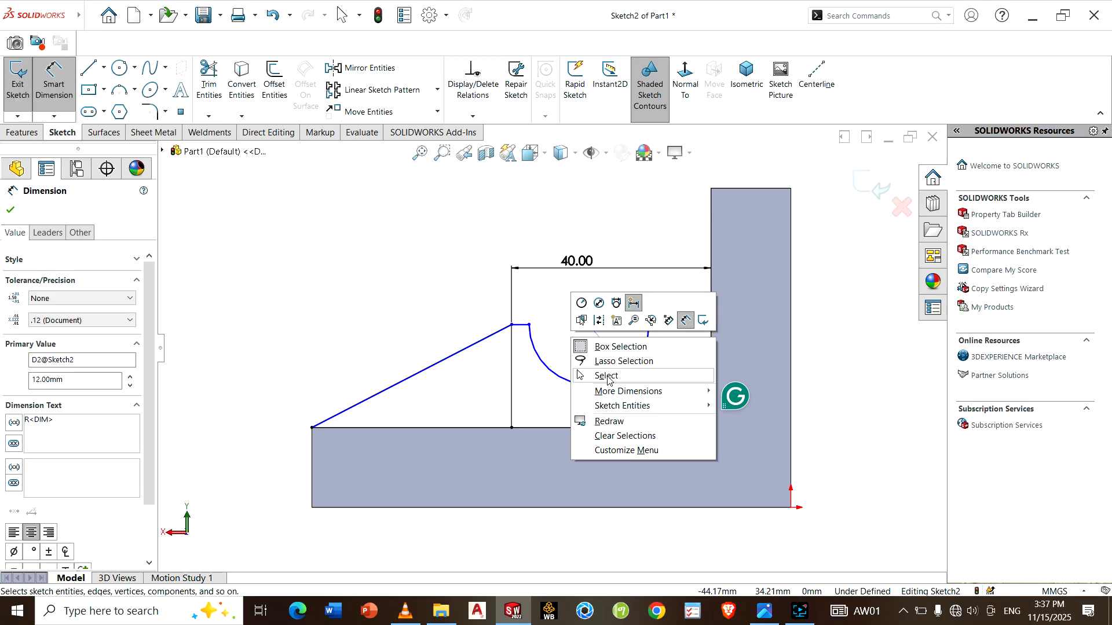
{"action": "left_click", "coordinate": [602, 373]}
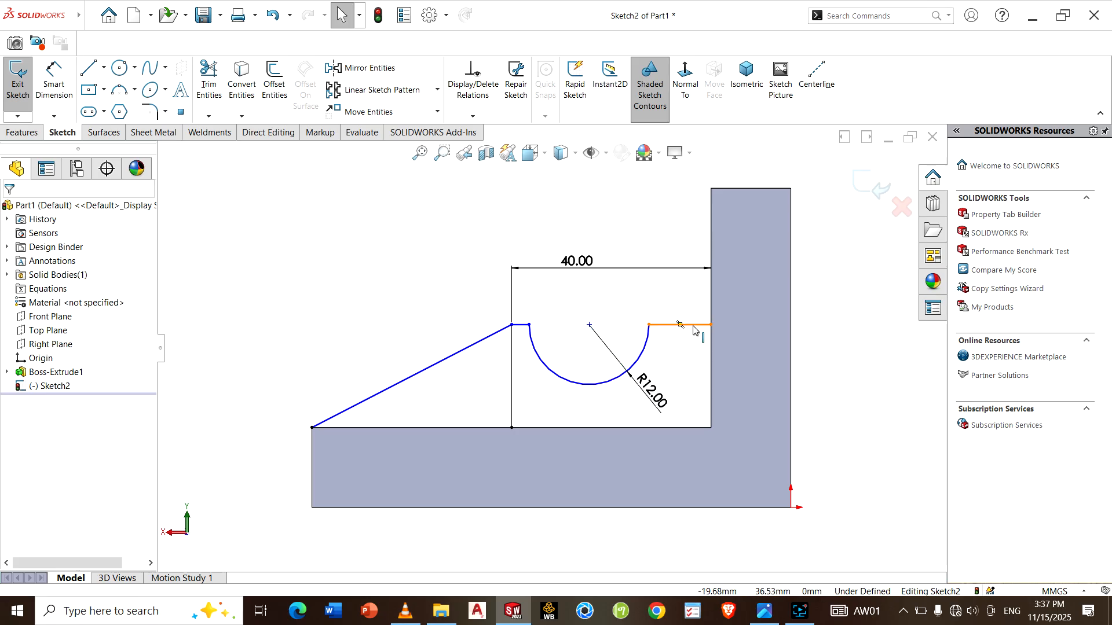
- Make the two short horizontal lines on either side of the arc equal in length
{"action": "left_click", "coordinate": [693, 326]}
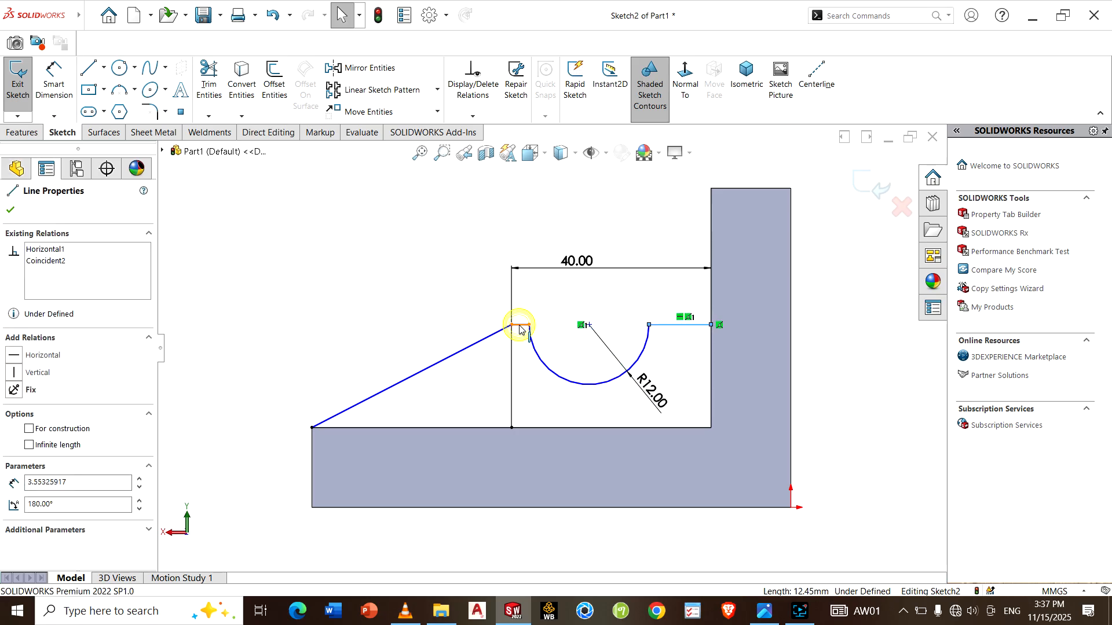
{"action": "left_click", "coordinate": [520, 329], "text": "ctrl"}
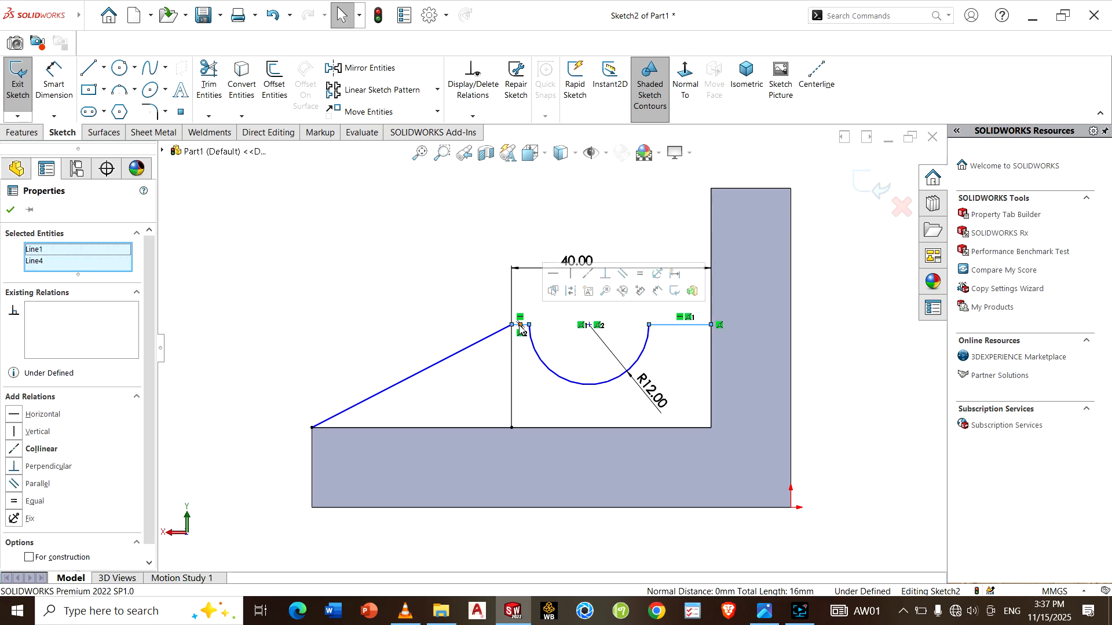
{"action": "left_click", "coordinate": [642, 275]}
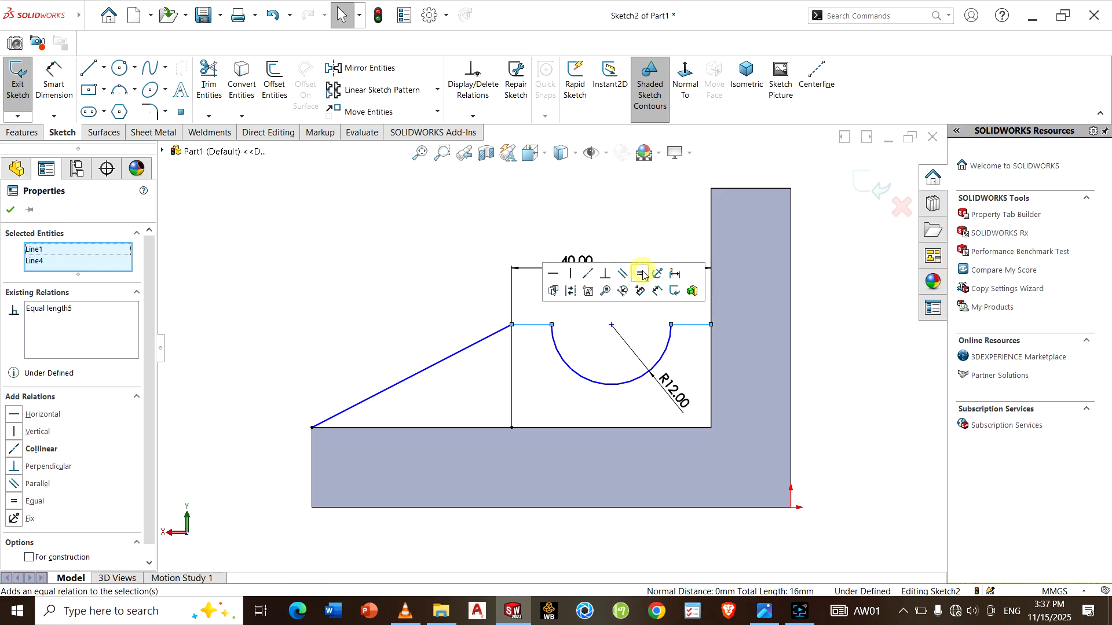
{"action": "left_click", "coordinate": [870, 317]}
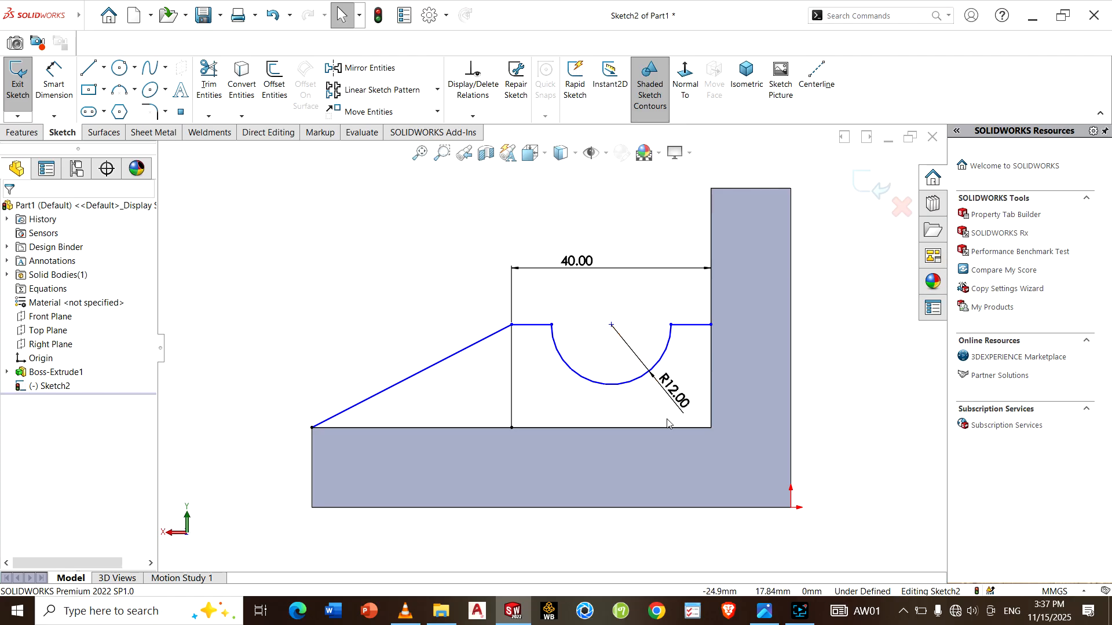
- Check the reference image and dimension the block's top line to 28 mm above the base's top edge
{"action": "left_click", "coordinate": [765, 612]}
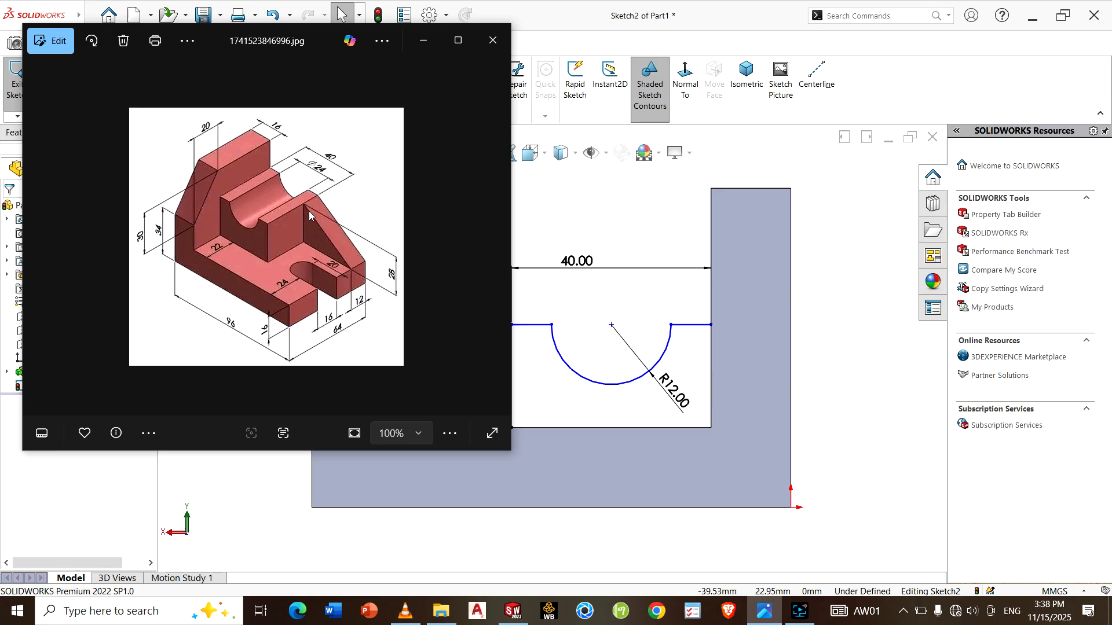
{"action": "left_click", "coordinate": [428, 40]}
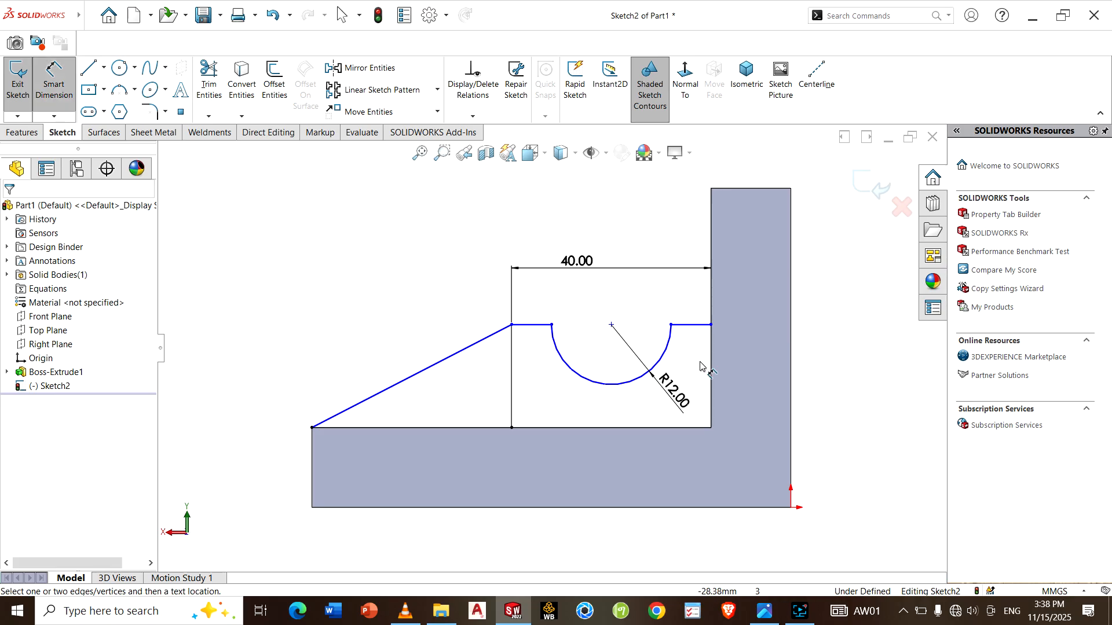
{"action": "left_click", "coordinate": [698, 324]}
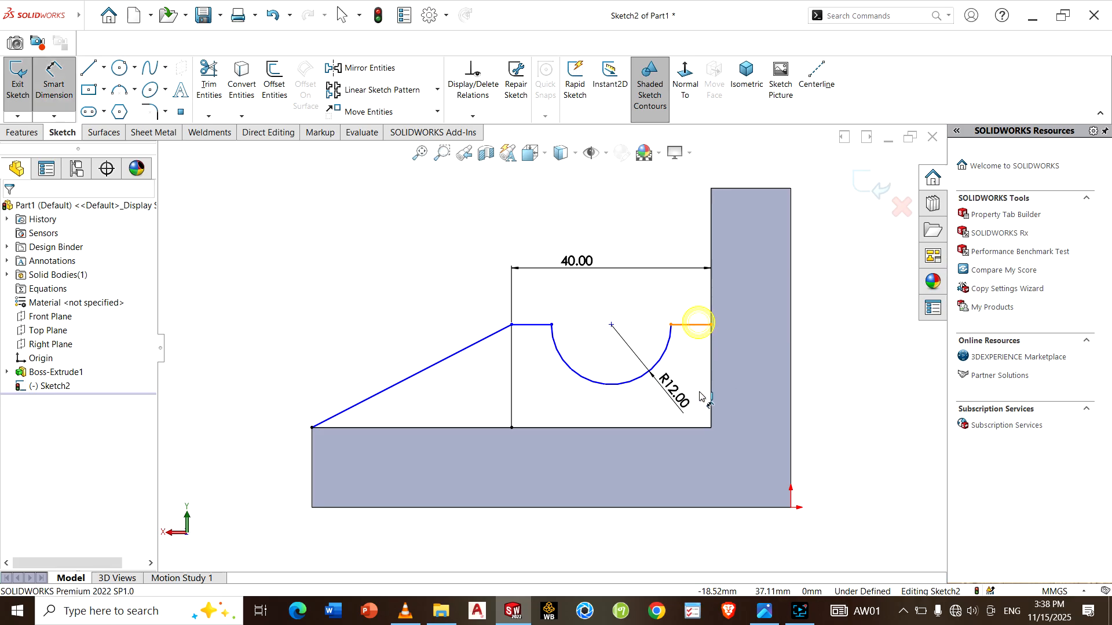
{"action": "left_click", "coordinate": [694, 432]}
{"action": "left_click", "coordinate": [759, 390]}
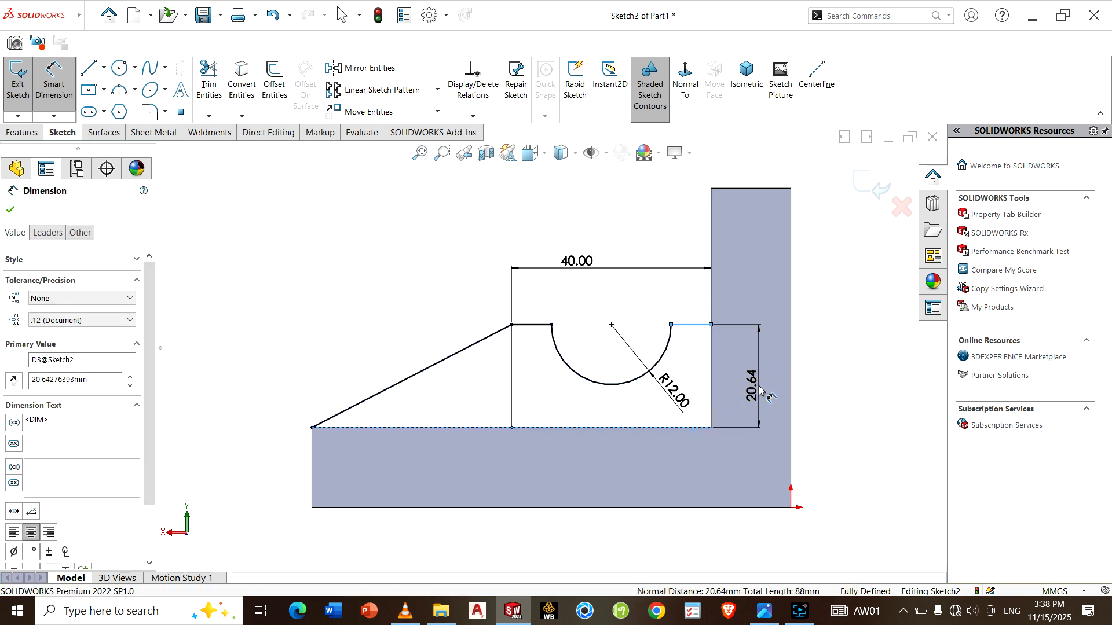
{"action": "type", "text": "28"}
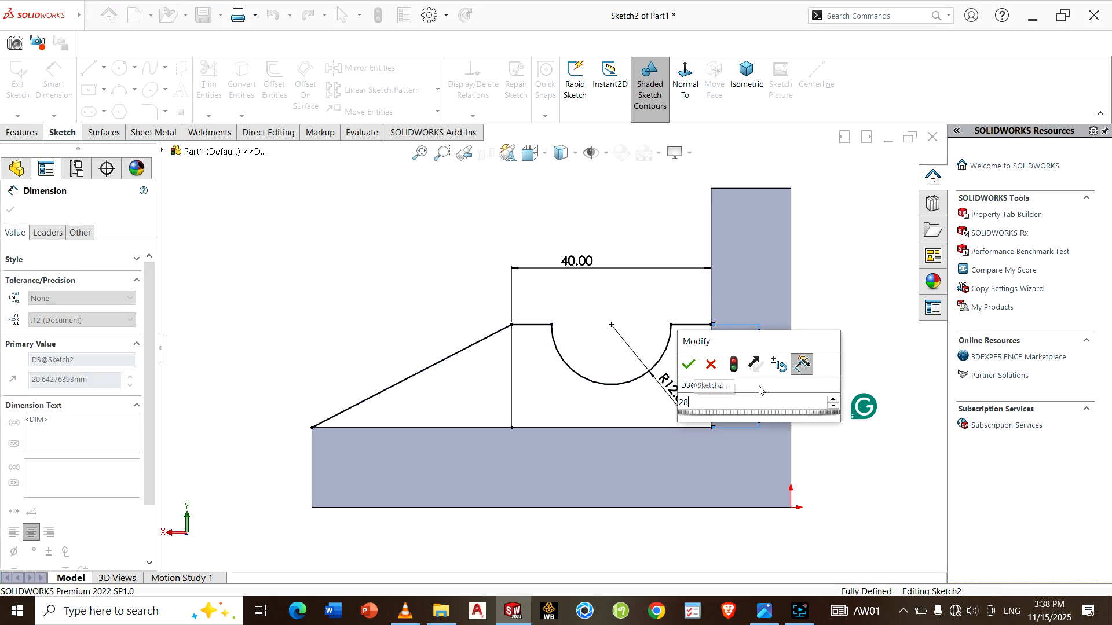
{"action": "key", "text": "Return"}
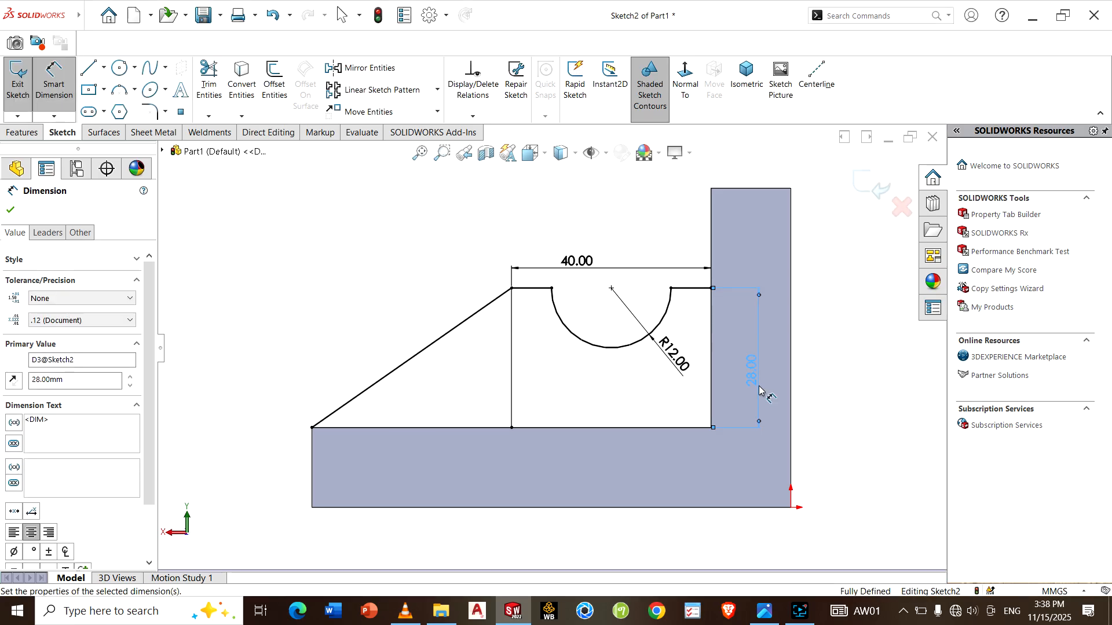
{"action": "left_click", "coordinate": [11, 211]}
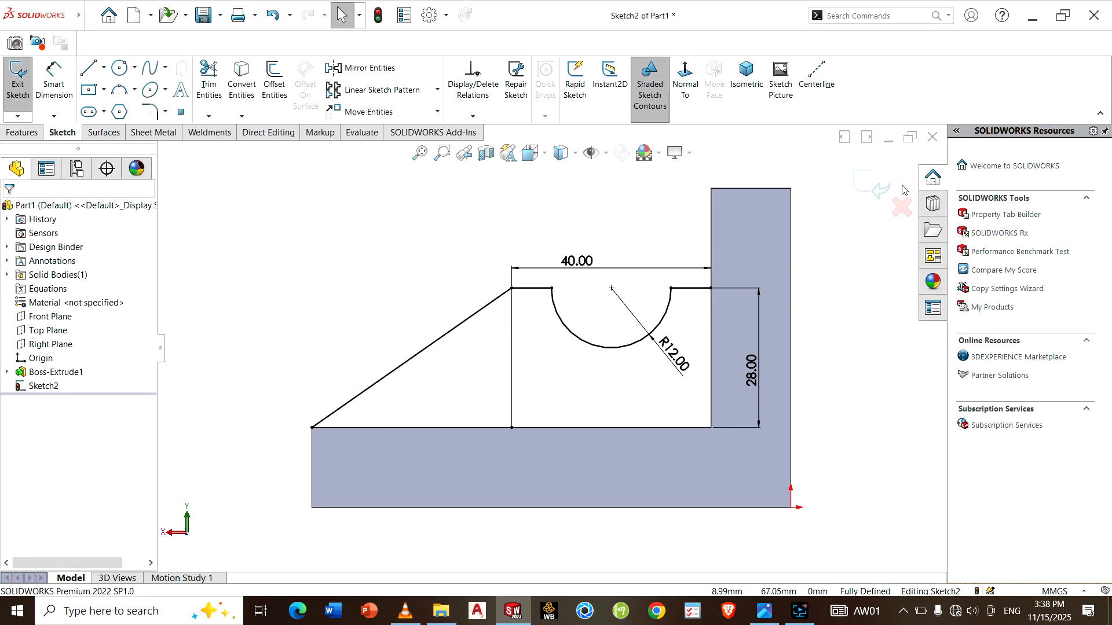
- Start a boss extrusion of the arc-notched block region, reverse it across the base, and check the block's width in the reference image
{"action": "key", "text": "f"}
{"action": "mouse_move", "coordinate": [525, 263]}
{"action": "middle_mouse_down"}
{"action": "mouse_move", "coordinate": [566, 307]}
{"action": "mouse_move", "coordinate": [548, 417]}
{"action": "mouse_move", "coordinate": [557, 373]}
{"action": "middle_mouse_up"}
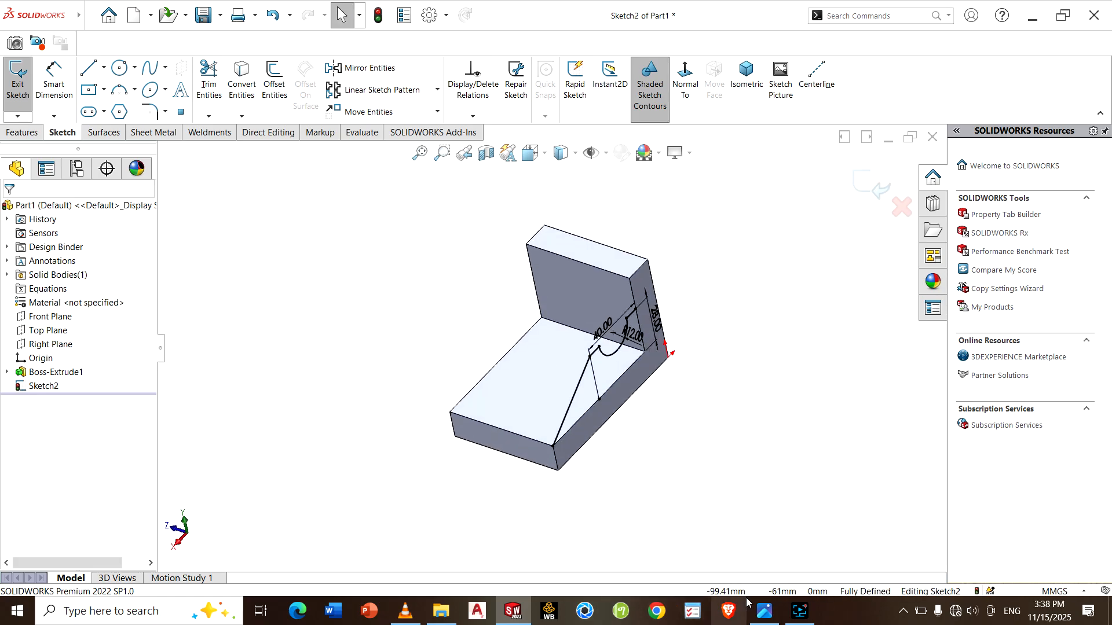
{"action": "left_click", "coordinate": [764, 611]}
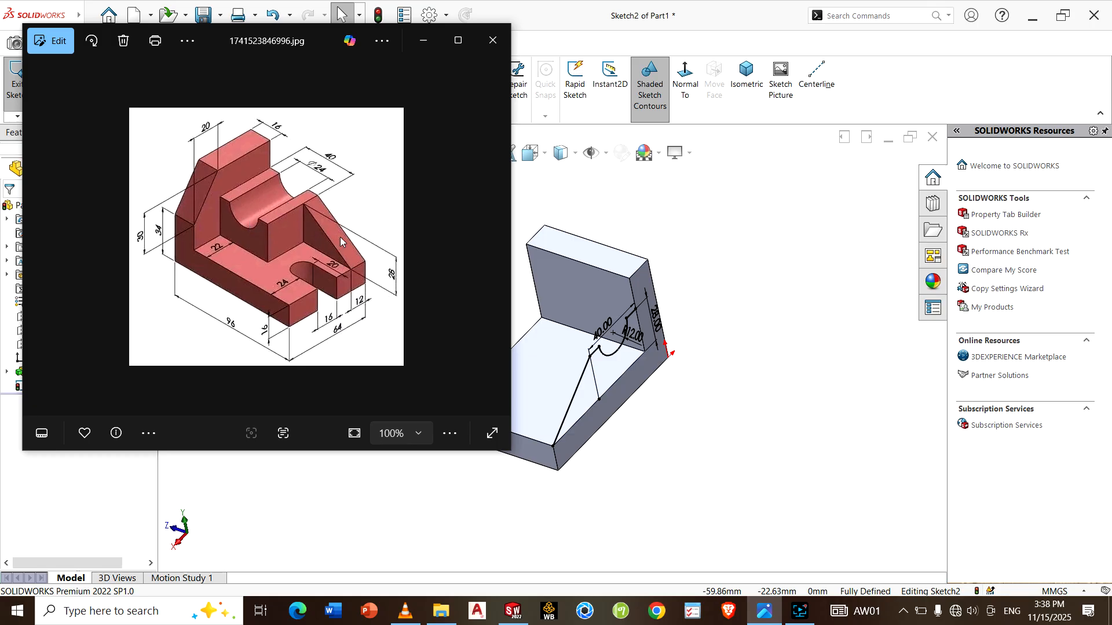
{"action": "left_click", "coordinate": [426, 39]}
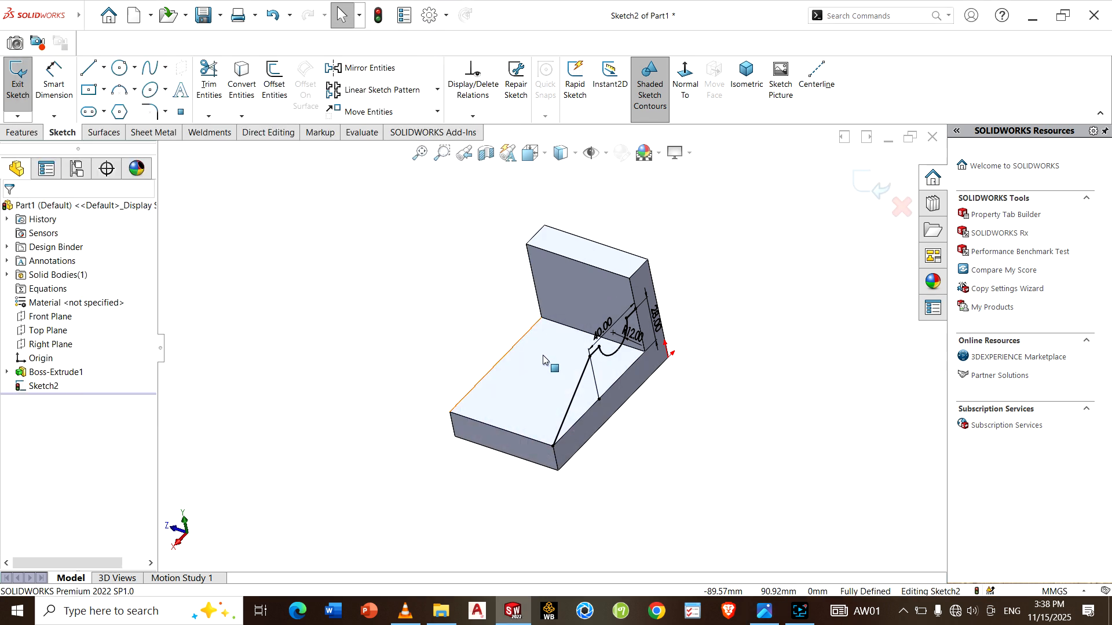
{"action": "left_click", "coordinate": [29, 132]}
{"action": "left_click", "coordinate": [23, 81]}
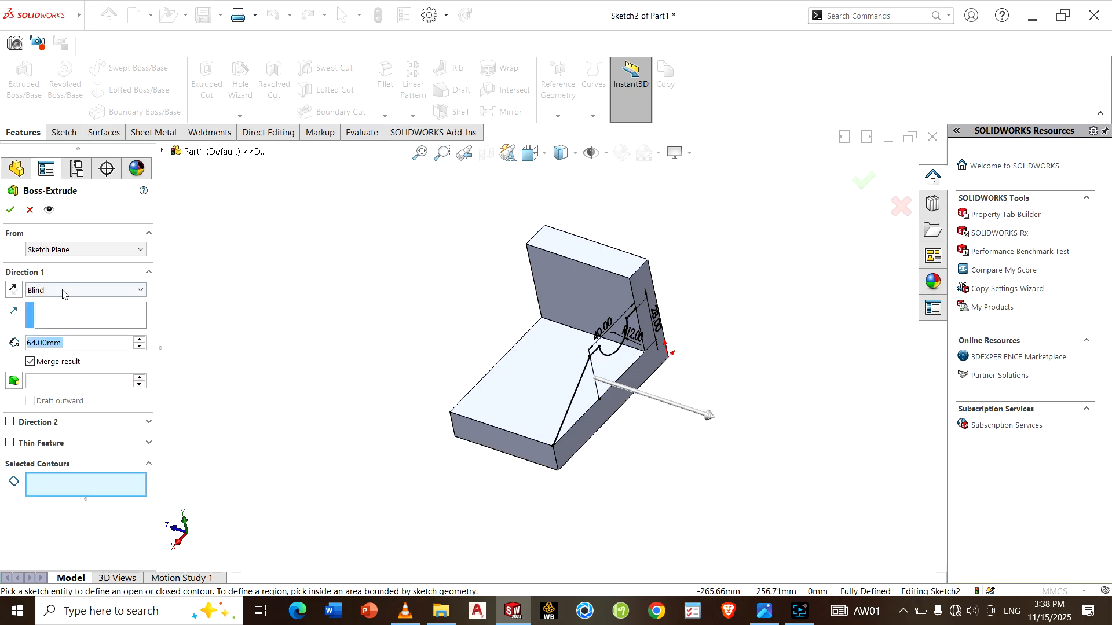
{"action": "left_click", "coordinate": [101, 482]}
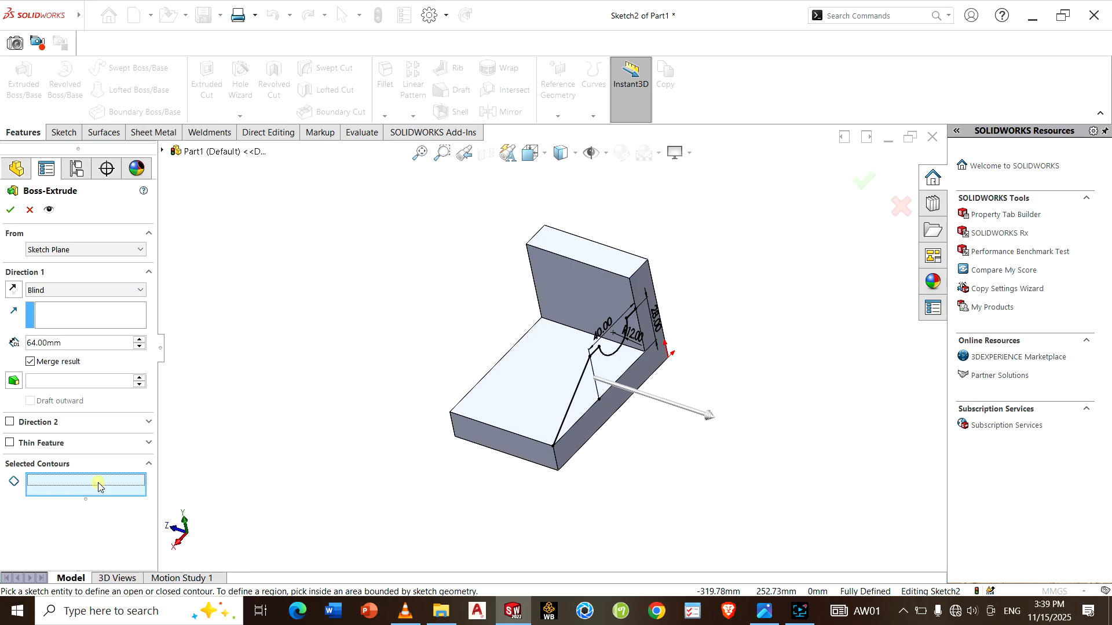
{"action": "left_click", "coordinate": [624, 356]}
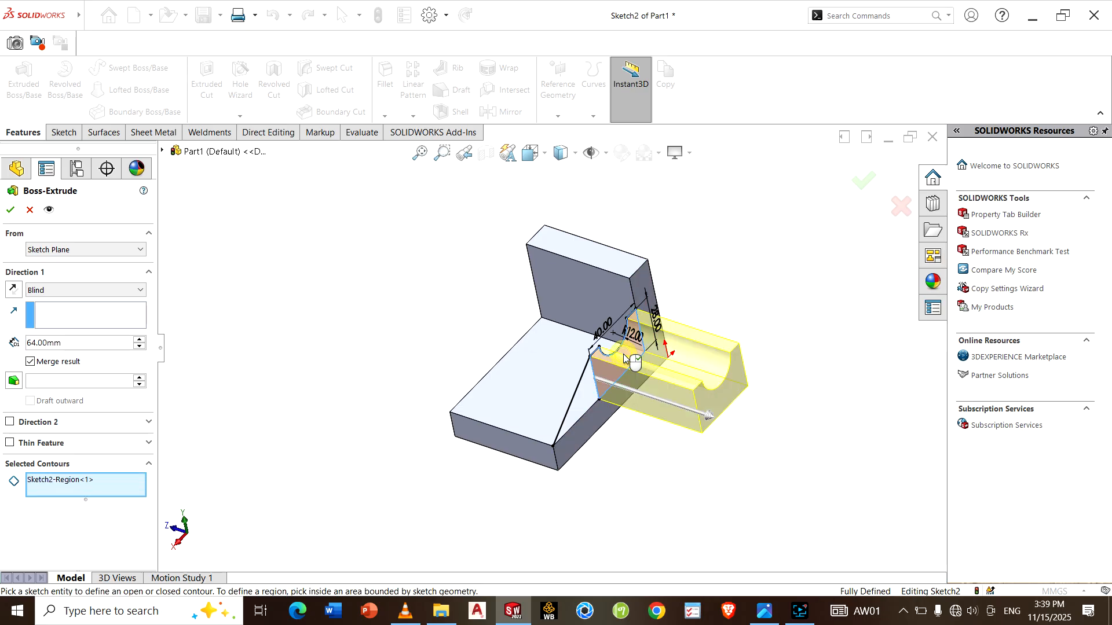
{"action": "left_click", "coordinate": [13, 290]}
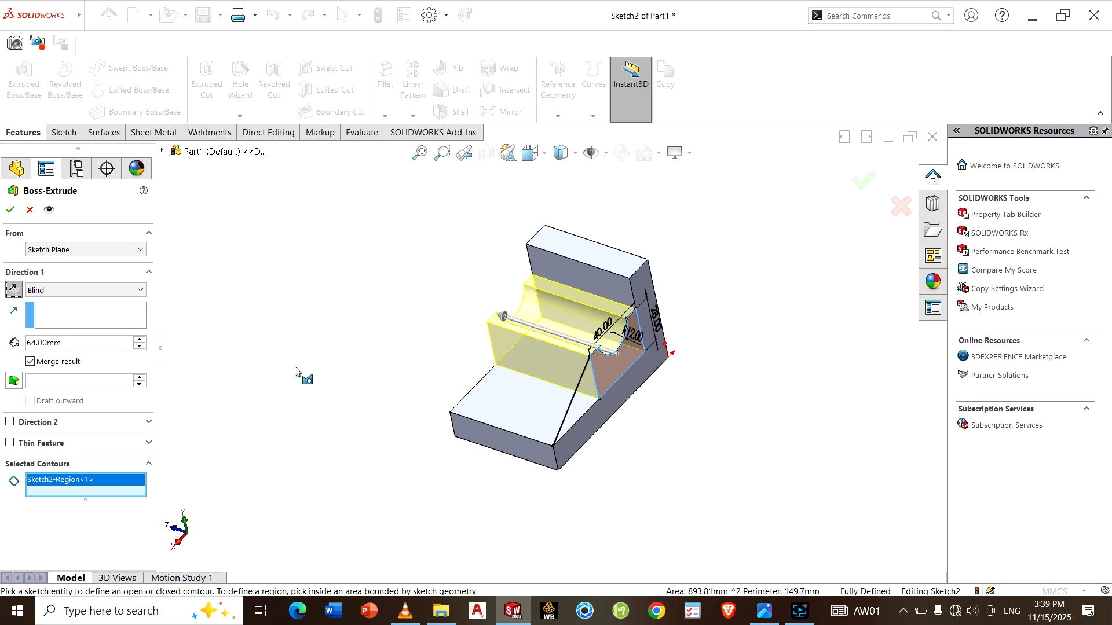
{"action": "middle_click_drag", "start_coordinate": [295, 371], "coordinate": [337, 341]}
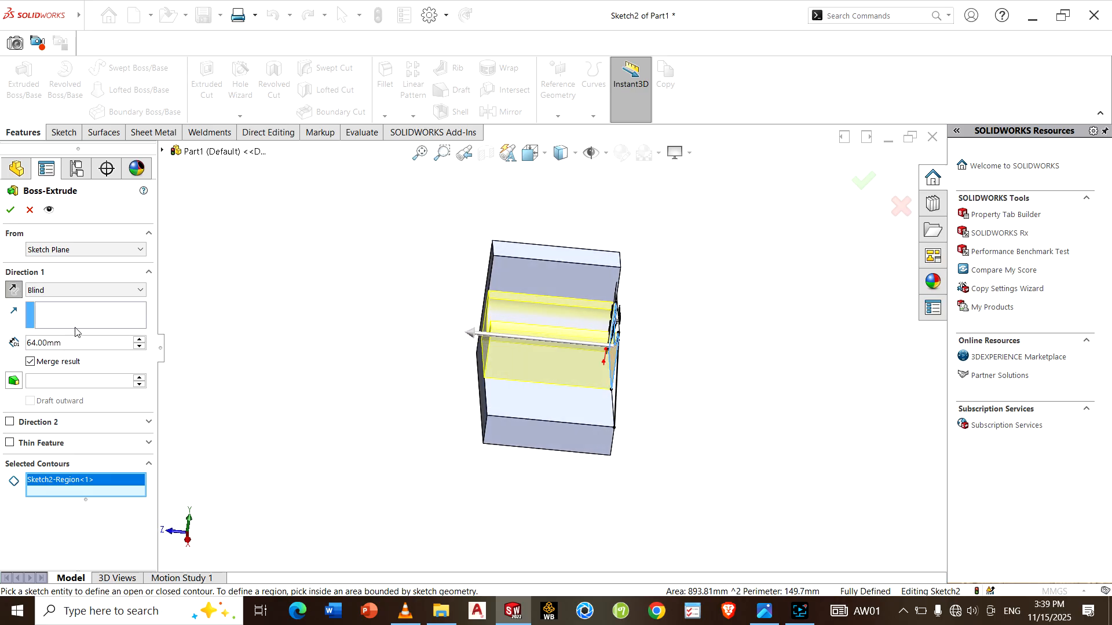
{"action": "left_click", "coordinate": [764, 611]}
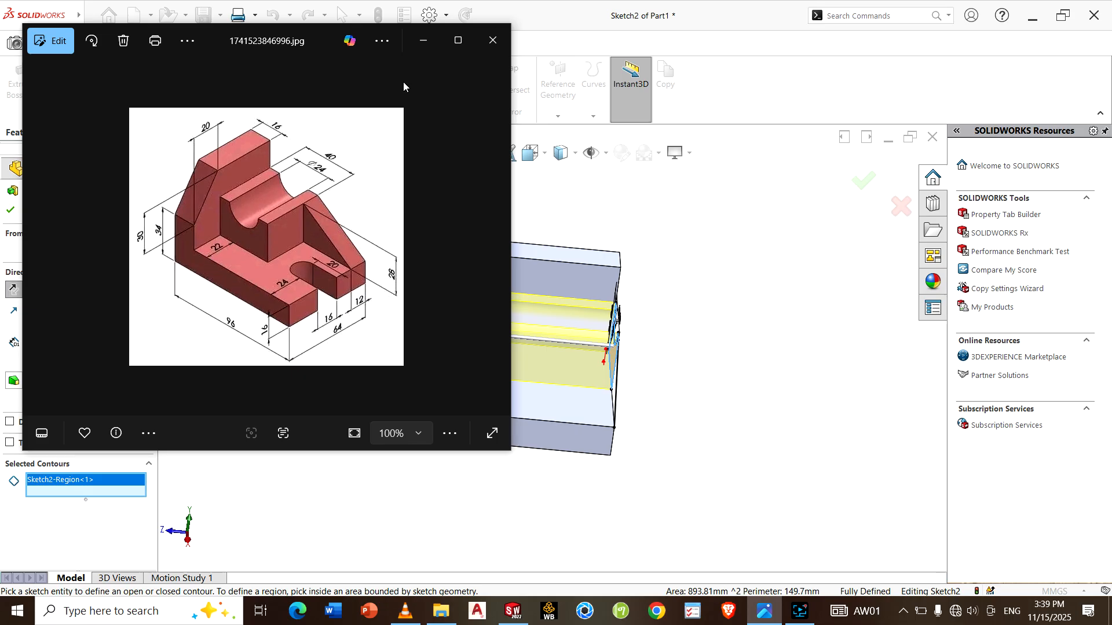
{"action": "left_click", "coordinate": [423, 41]}
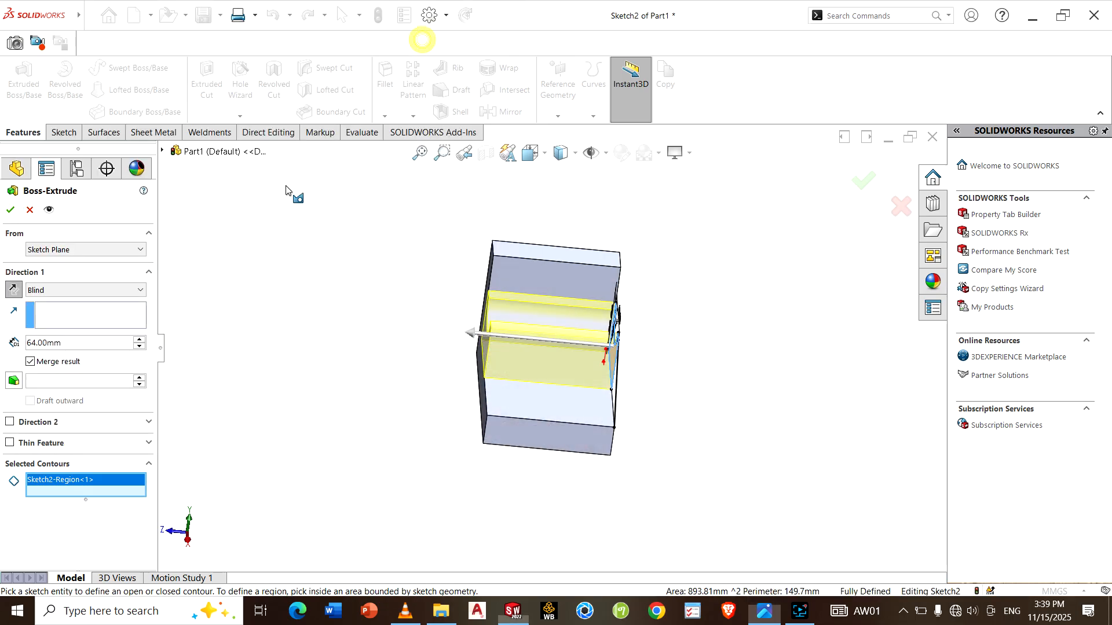
{"action": "left_click", "coordinate": [78, 289]}
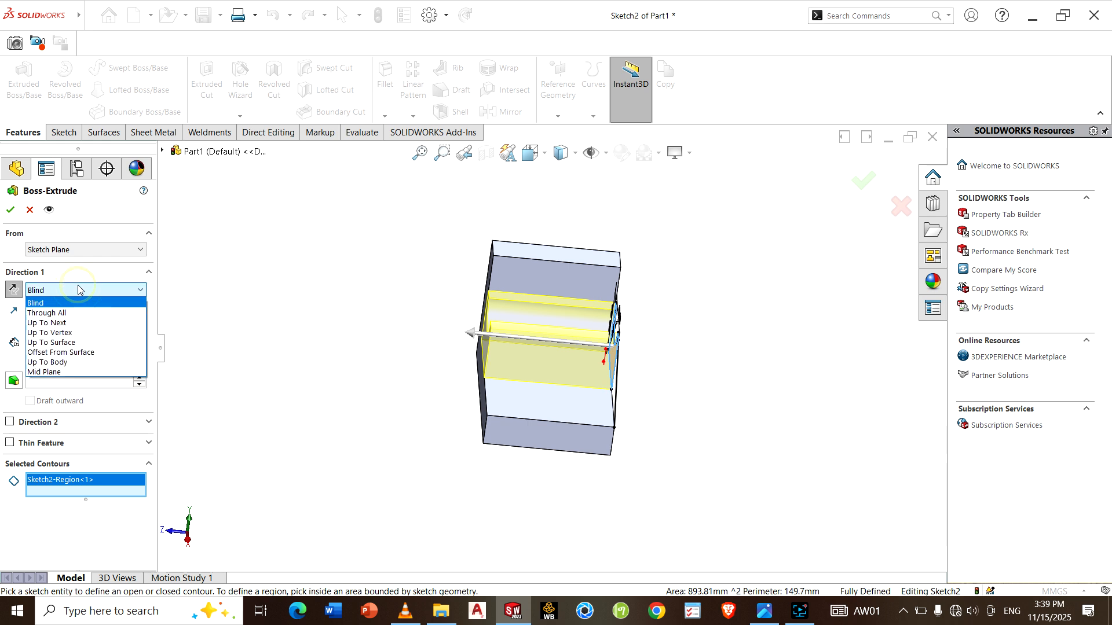
{"action": "left_click", "coordinate": [79, 342]}
{"action": "middle_click_drag", "start_coordinate": [406, 369], "coordinate": [419, 330]}
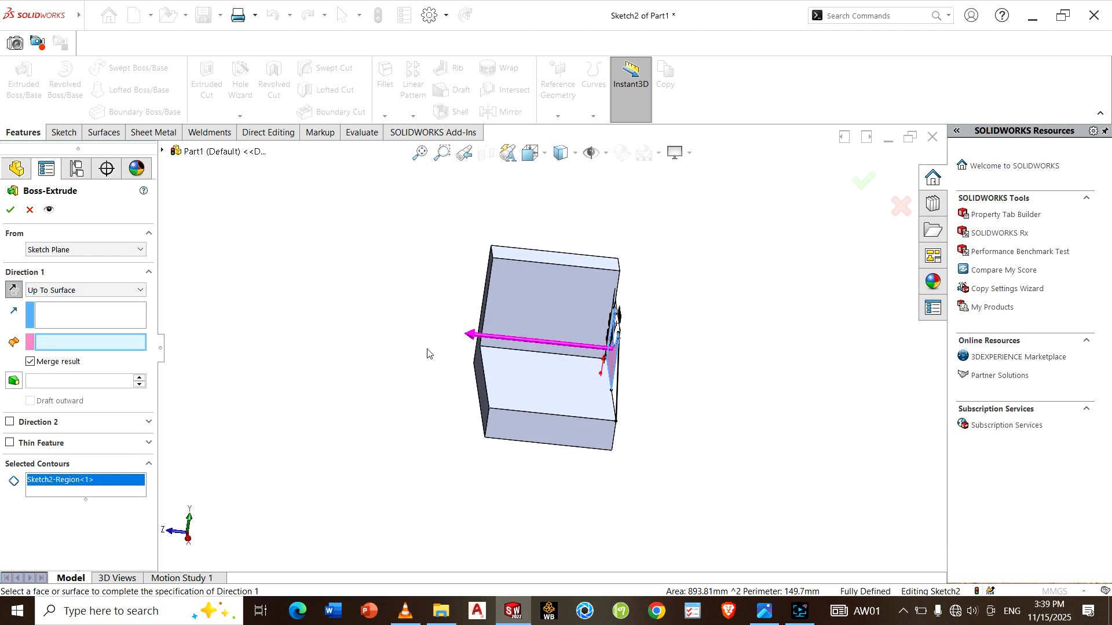
- End the block's extrusion with Offset From Surface, 22 mm short of the base's opposite side face
{"action": "left_click", "coordinate": [92, 293]}
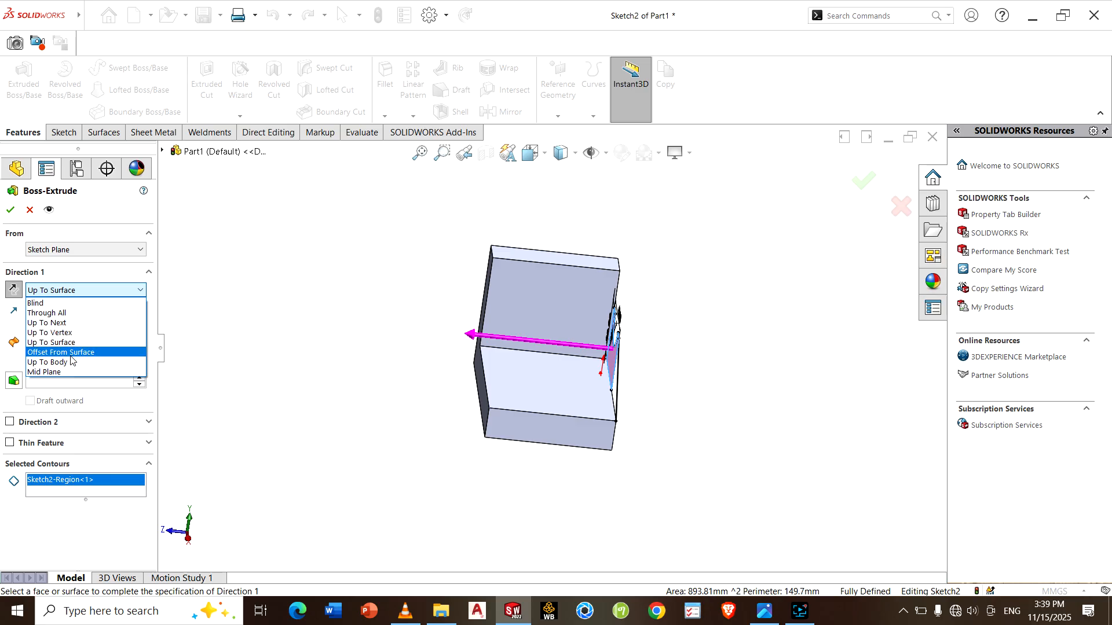
{"action": "left_click", "coordinate": [70, 352]}
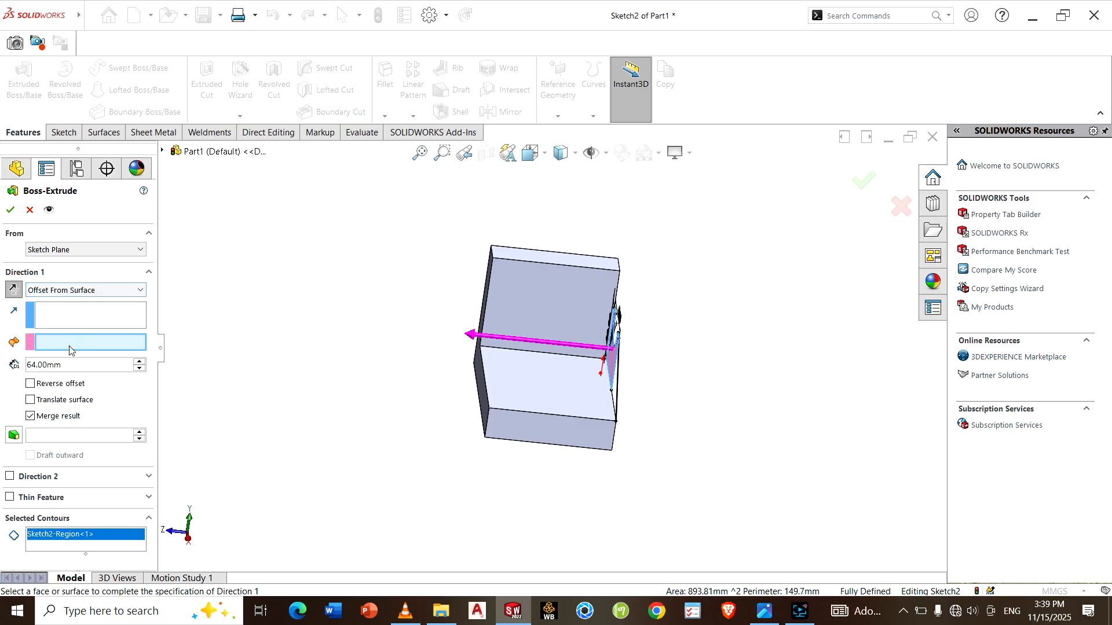
{"action": "left_click", "coordinate": [69, 342]}
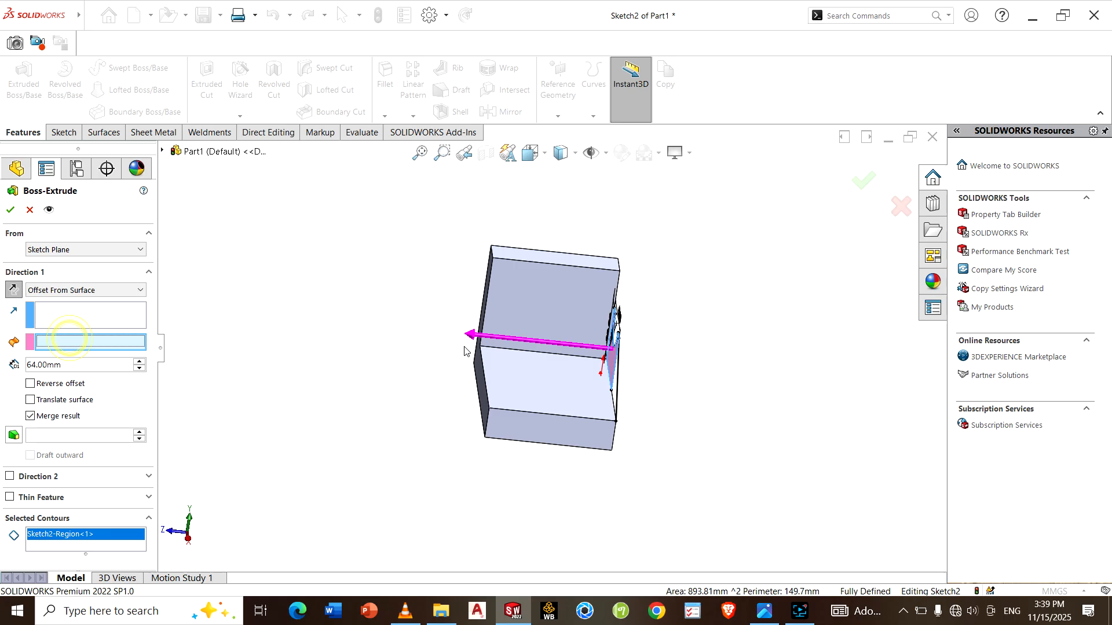
{"action": "left_click", "coordinate": [480, 376]}
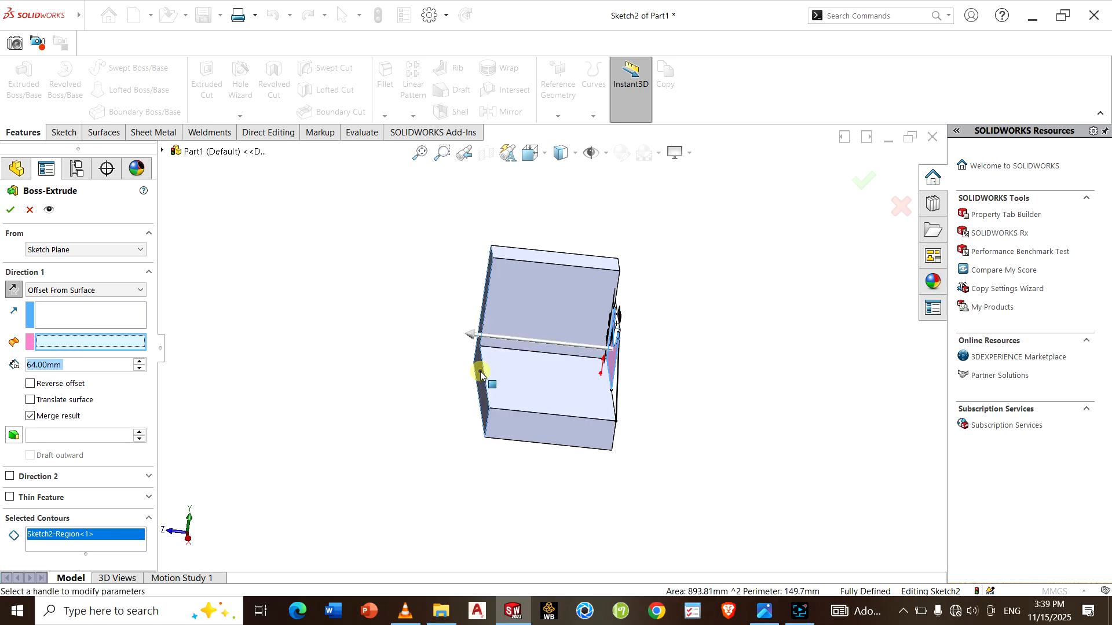
{"action": "double_click", "coordinate": [81, 366]}
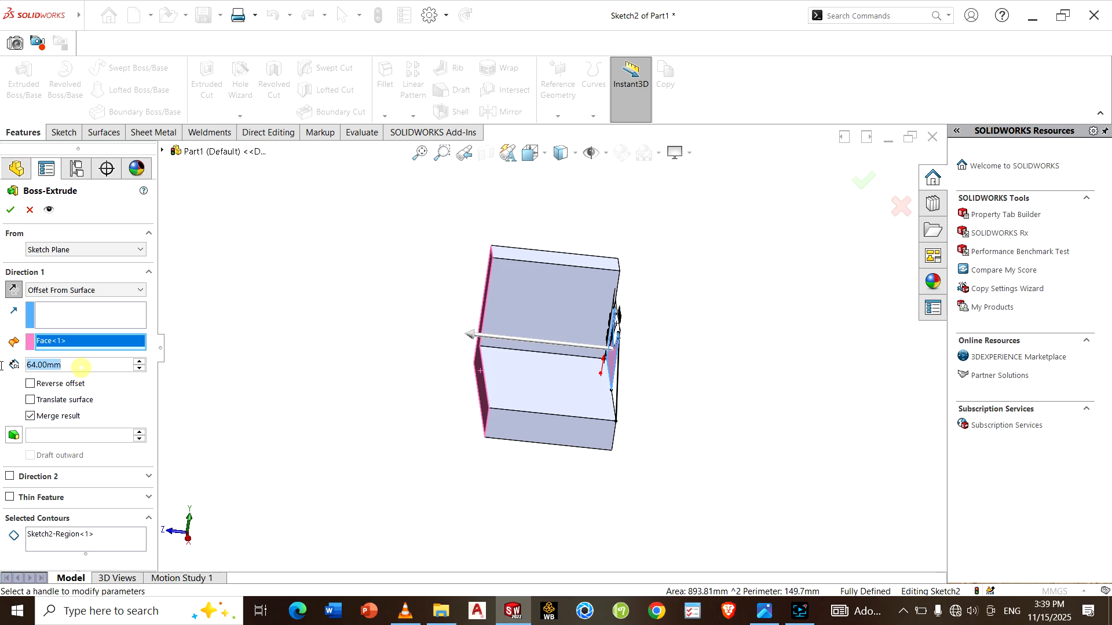
{"action": "type", "text": "22"}
{"action": "key", "text": "Return"}
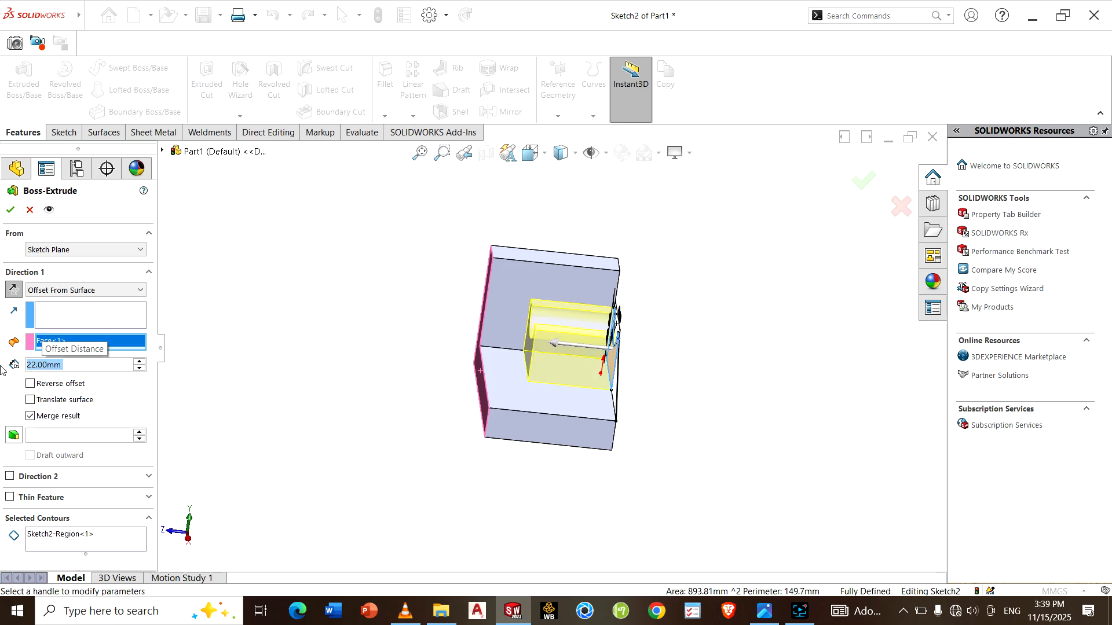
{"action": "left_click", "coordinate": [29, 210]}
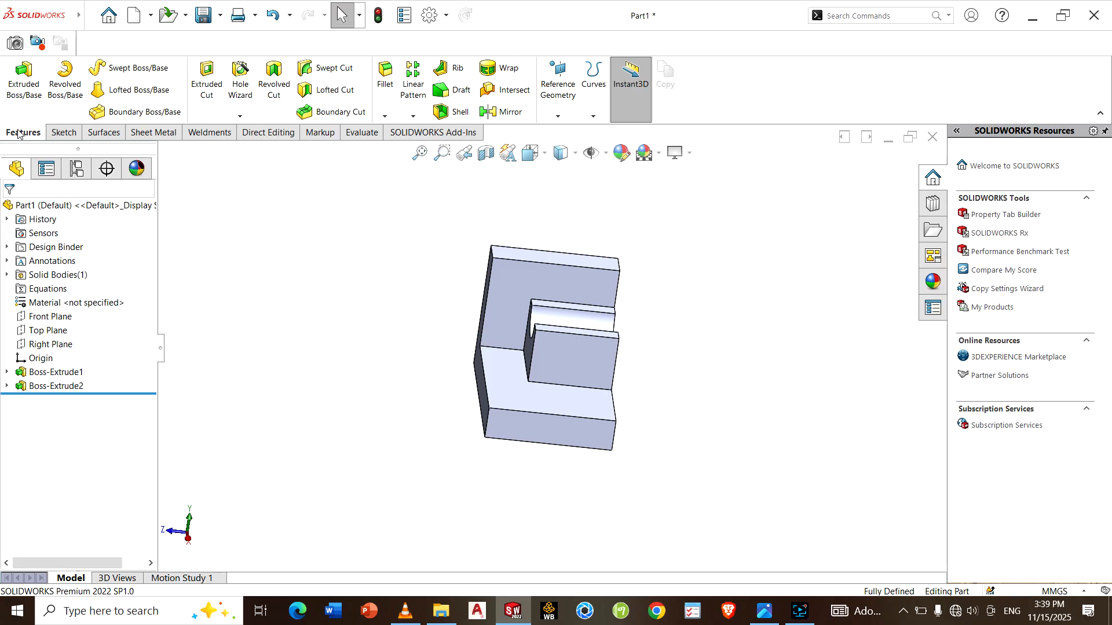
- Start a boss extrusion from the arc-notched block's existing sketch with a Blind depth of 12 mm
{"action": "left_click", "coordinate": [23, 84]}
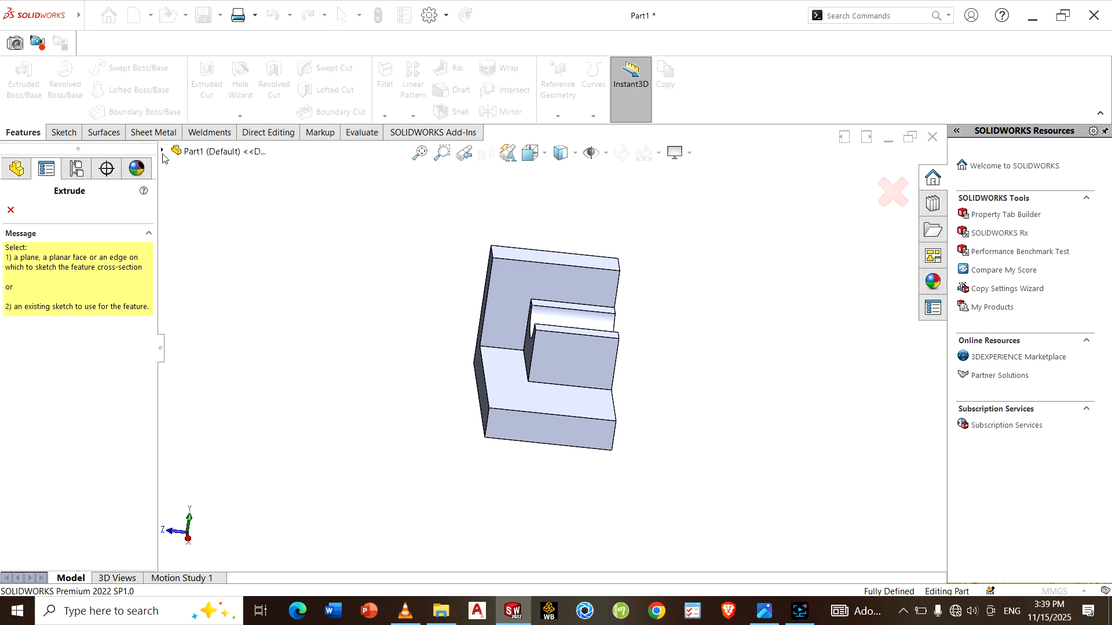
{"action": "left_click", "coordinate": [162, 150]}
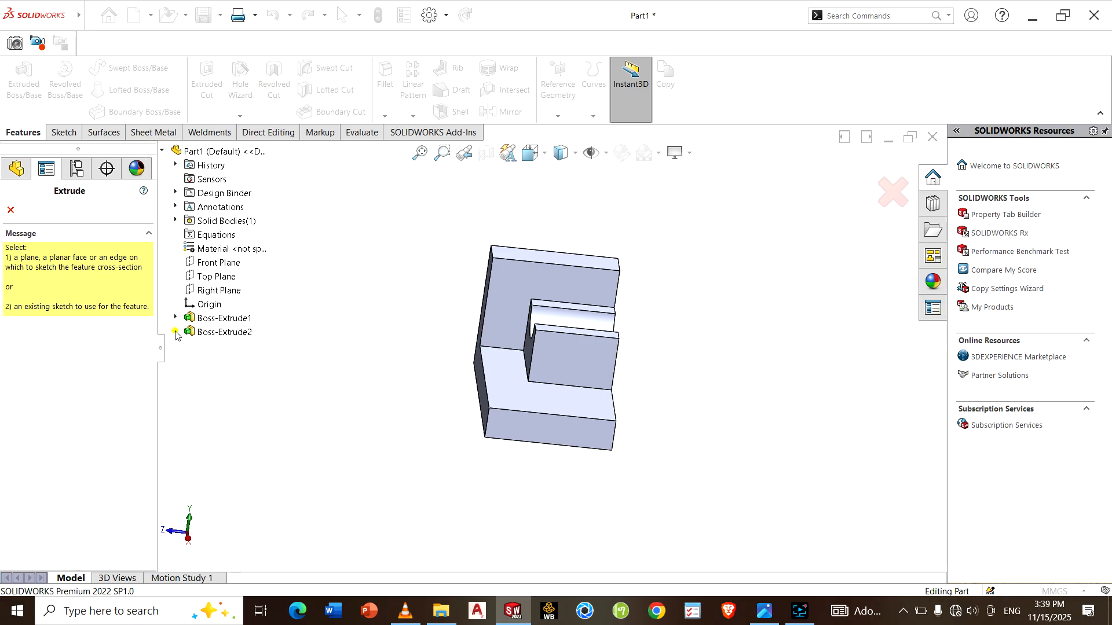
{"action": "left_click", "coordinate": [175, 332]}
{"action": "left_click", "coordinate": [219, 346]}
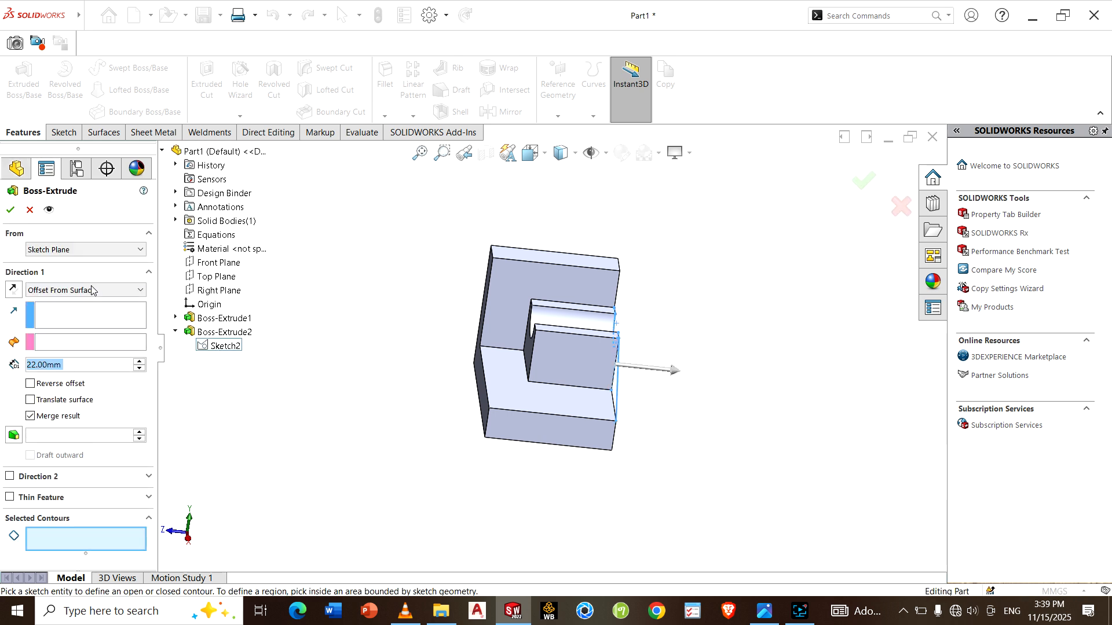
{"action": "left_click", "coordinate": [93, 290]}
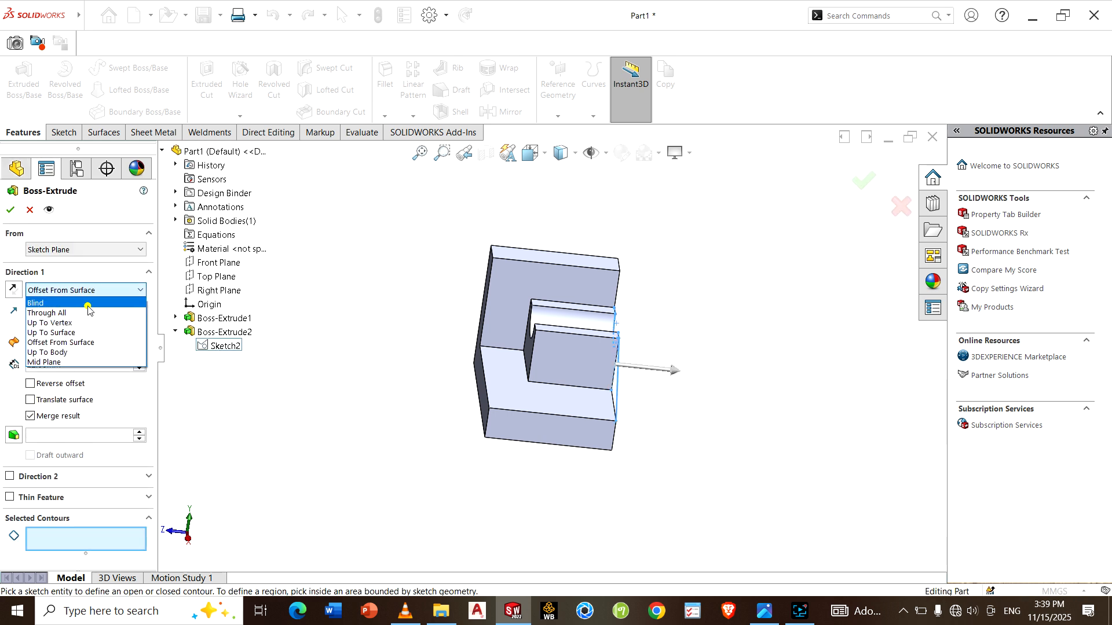
{"action": "left_click", "coordinate": [87, 303]}
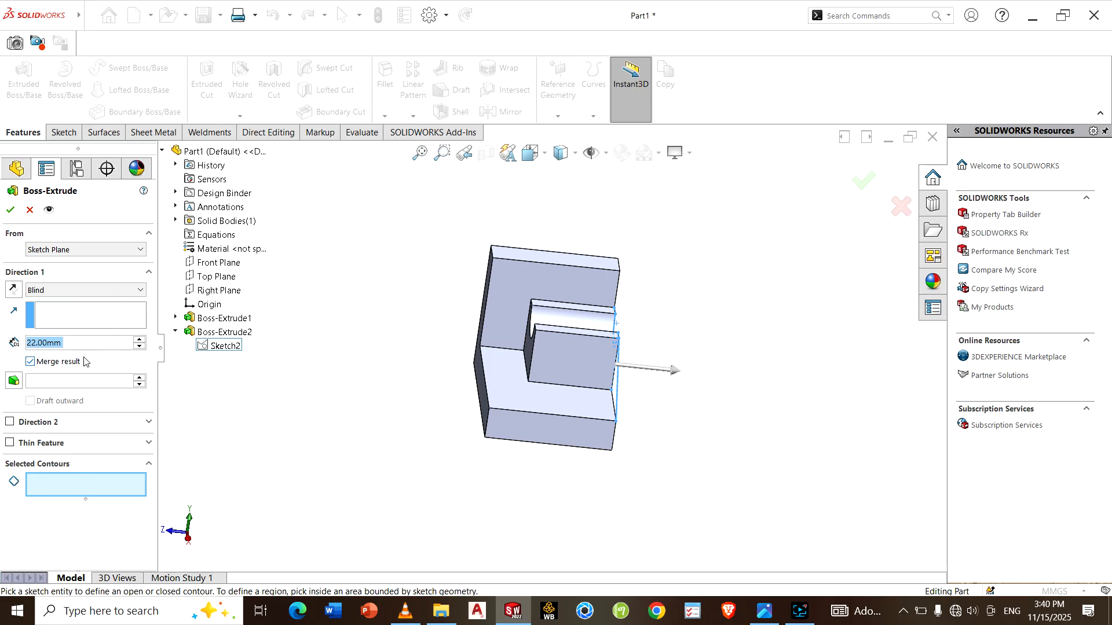
{"action": "type", "text": "12"}
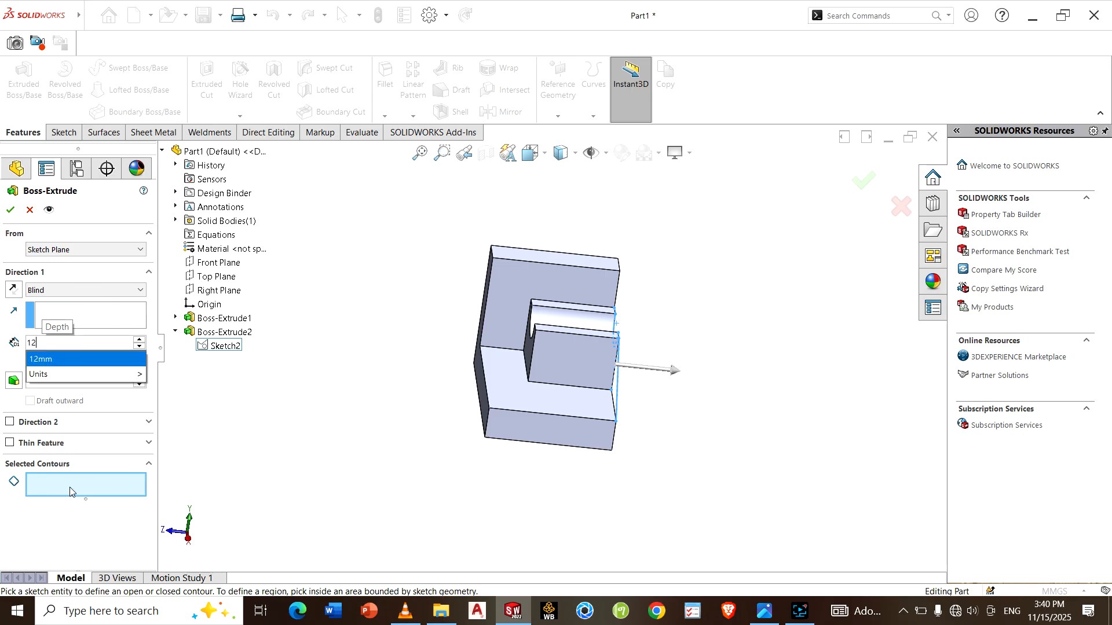
- Use the triangular rib region as the extrusion's contour, reverse it inward over the base, and finish the extrusion
{"action": "left_click", "coordinate": [70, 492]}
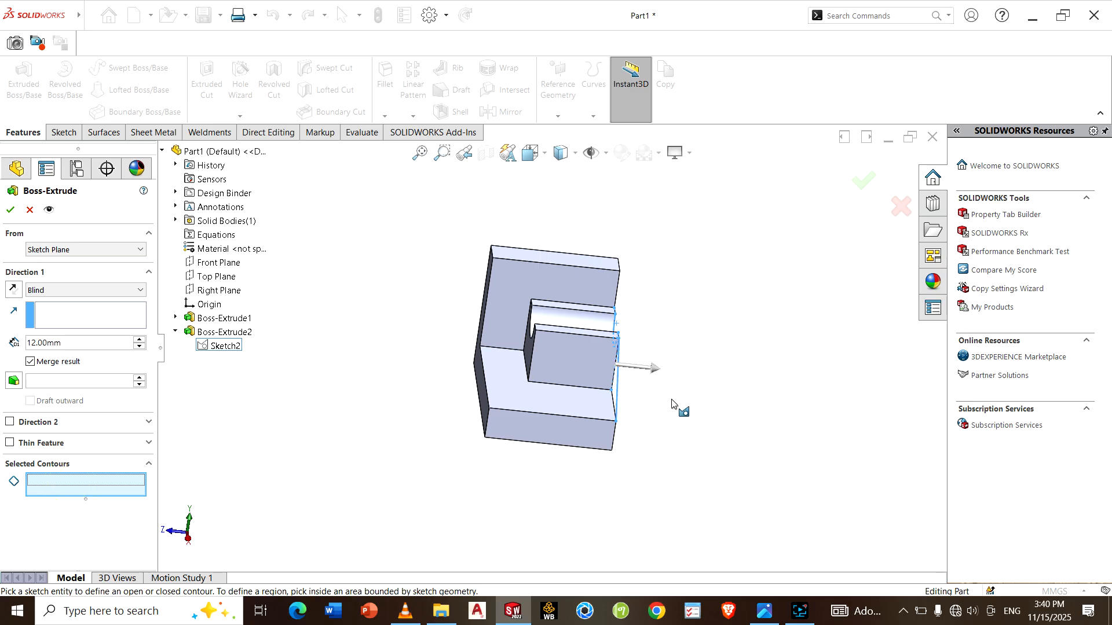
{"action": "middle_click_drag", "start_coordinate": [640, 315], "coordinate": [579, 376]}
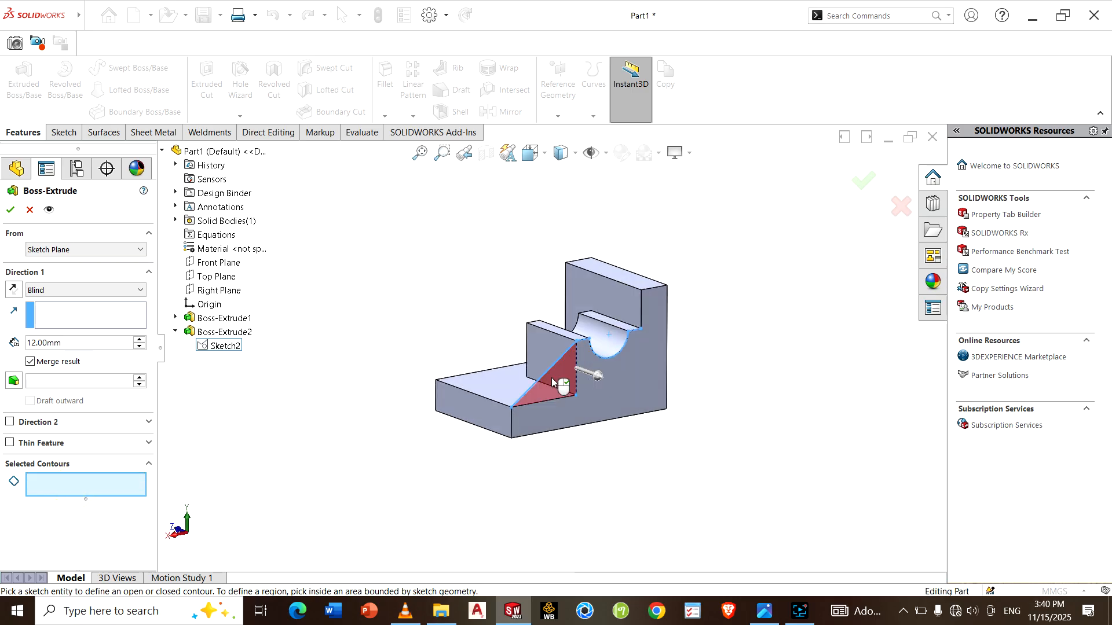
{"action": "left_click", "coordinate": [552, 383]}
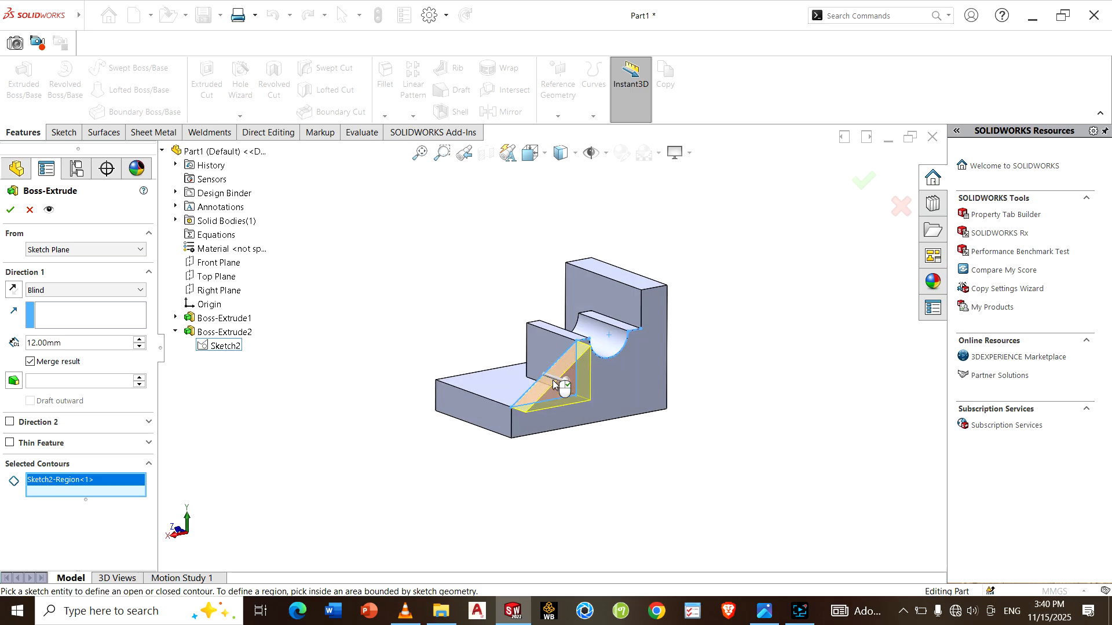
{"action": "left_click", "coordinate": [12, 290]}
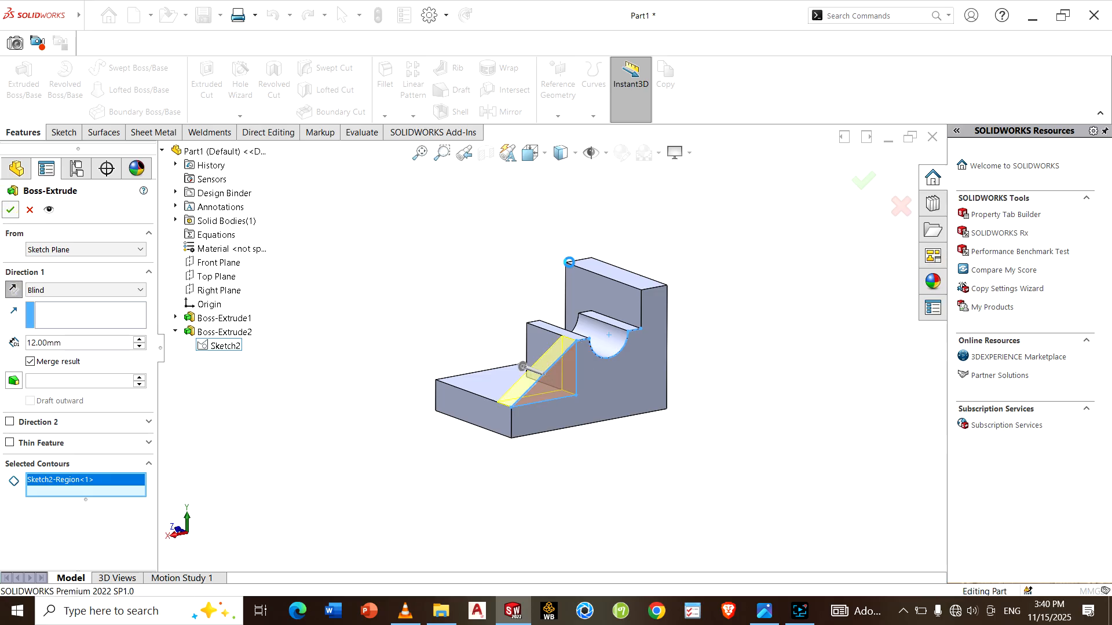
{"action": "left_click", "coordinate": [10, 209]}
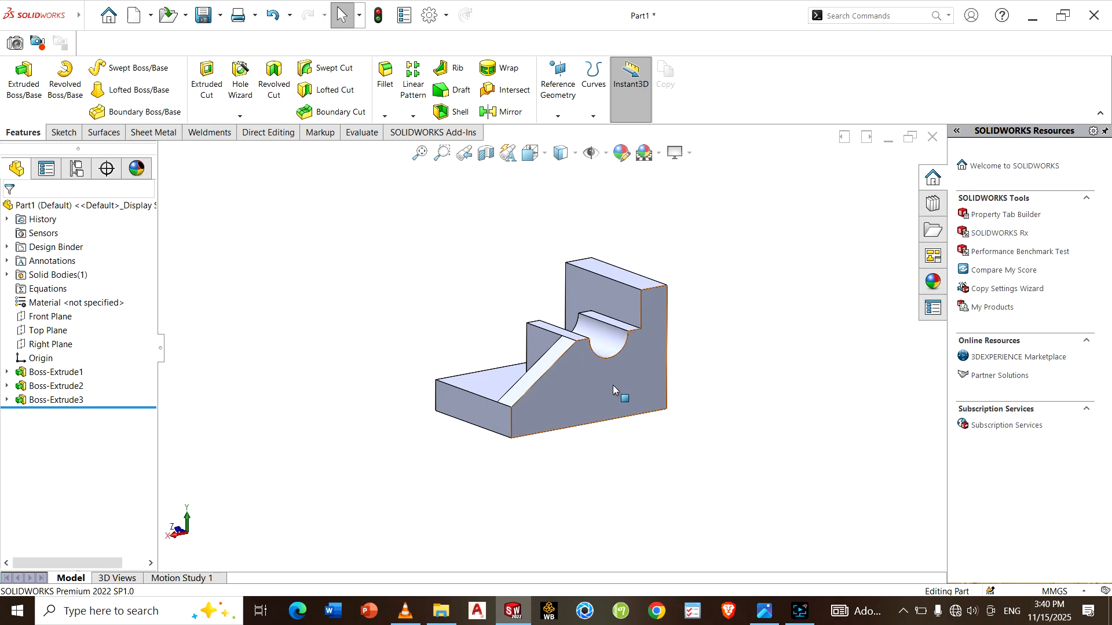
- Inspect the rib and block from several sides and check the upright wall's sloped corner dimensions in the reference image
{"action": "middle_click_drag", "start_coordinate": [612, 384], "coordinate": [786, 355]}
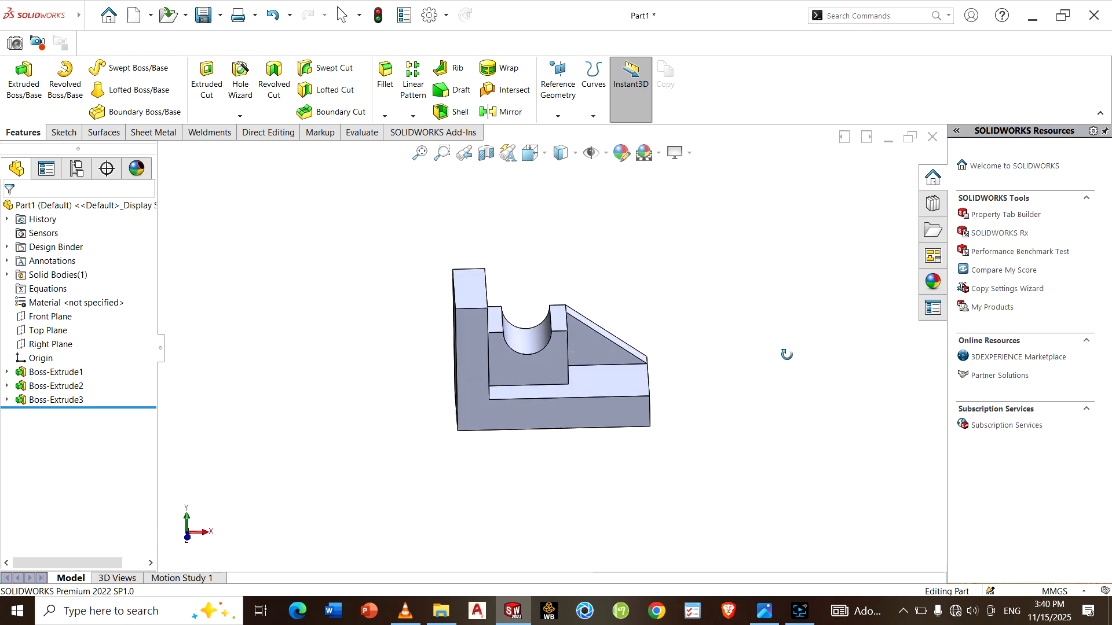
{"action": "scroll", "coordinate": [557, 392], "scroll_direction": "down", "scroll_amount": 2}
{"action": "left_click", "coordinate": [542, 480]}
{"action": "middle_click_drag", "start_coordinate": [542, 476], "coordinate": [605, 347]}
{"action": "scroll", "coordinate": [605, 348], "scroll_direction": "down", "scroll_amount": 1}
{"action": "middle_click_drag", "start_coordinate": [736, 378], "coordinate": [700, 418]}
{"action": "left_click", "coordinate": [765, 612]}
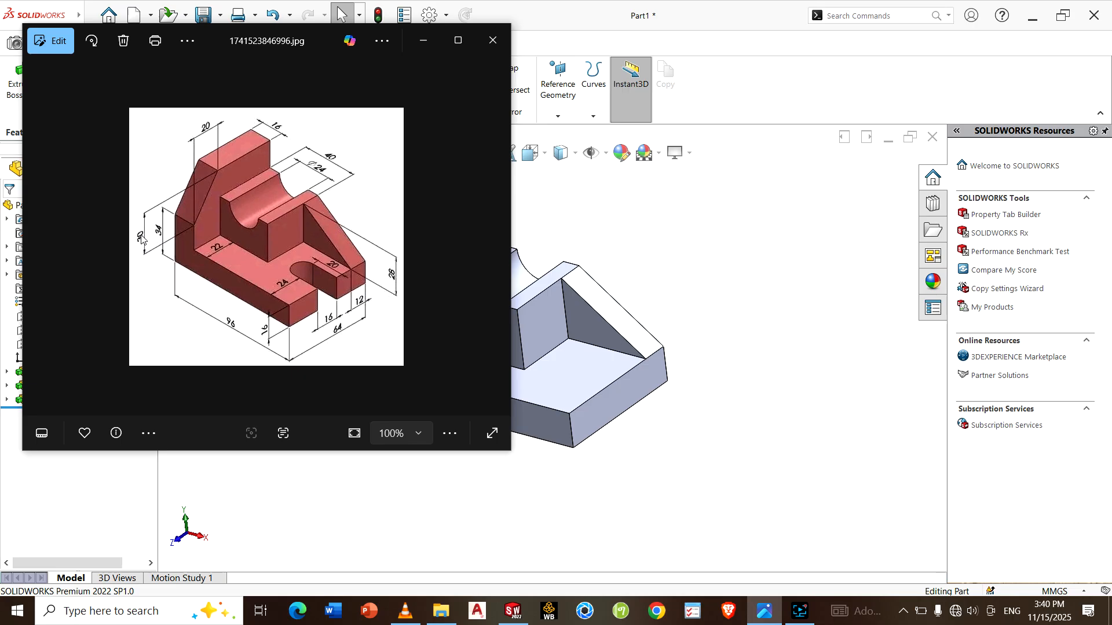
{"action": "left_click", "coordinate": [428, 41]}
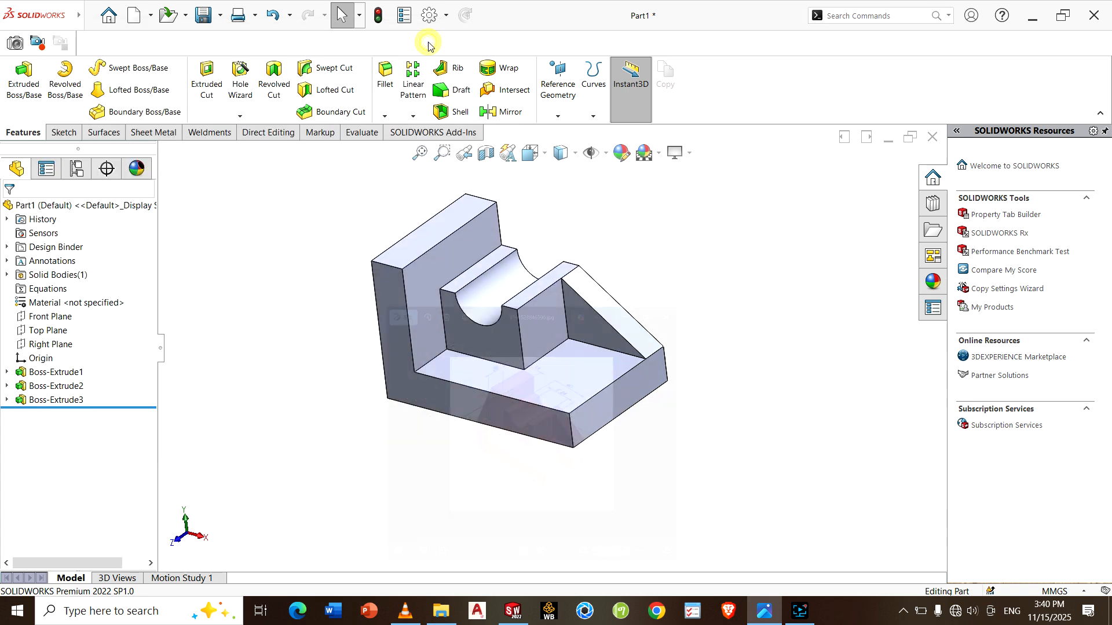
- Start an Asymmetric two-distance chamfer with a 30 mm first distance on the upright wall's top edge, at the end opposite the rib
{"action": "left_click", "coordinate": [384, 118]}
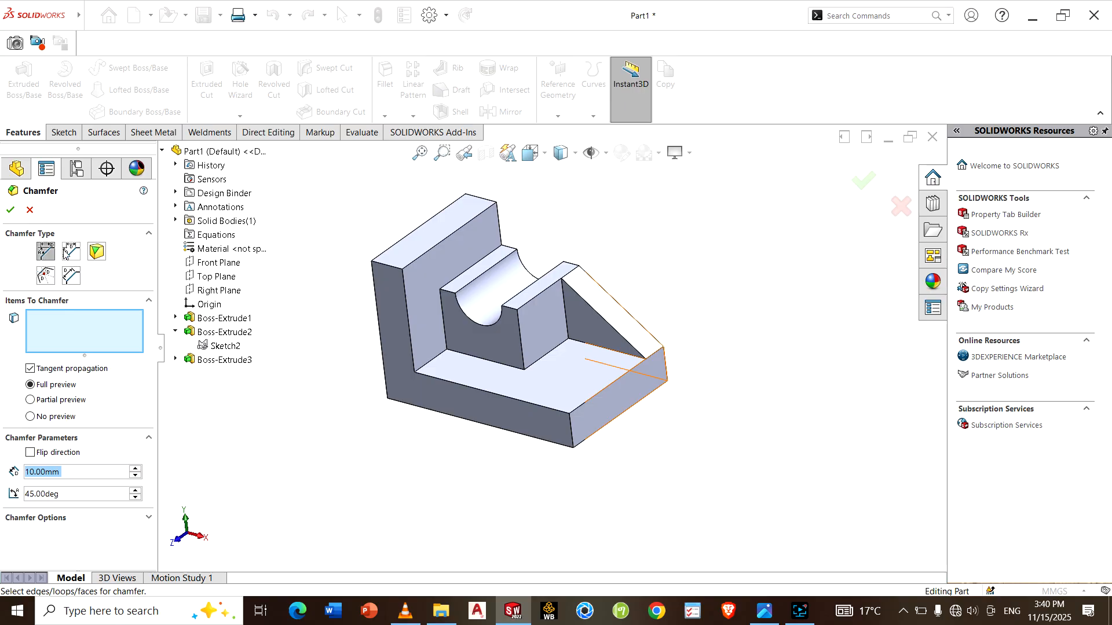
{"action": "left_click", "coordinate": [73, 252]}
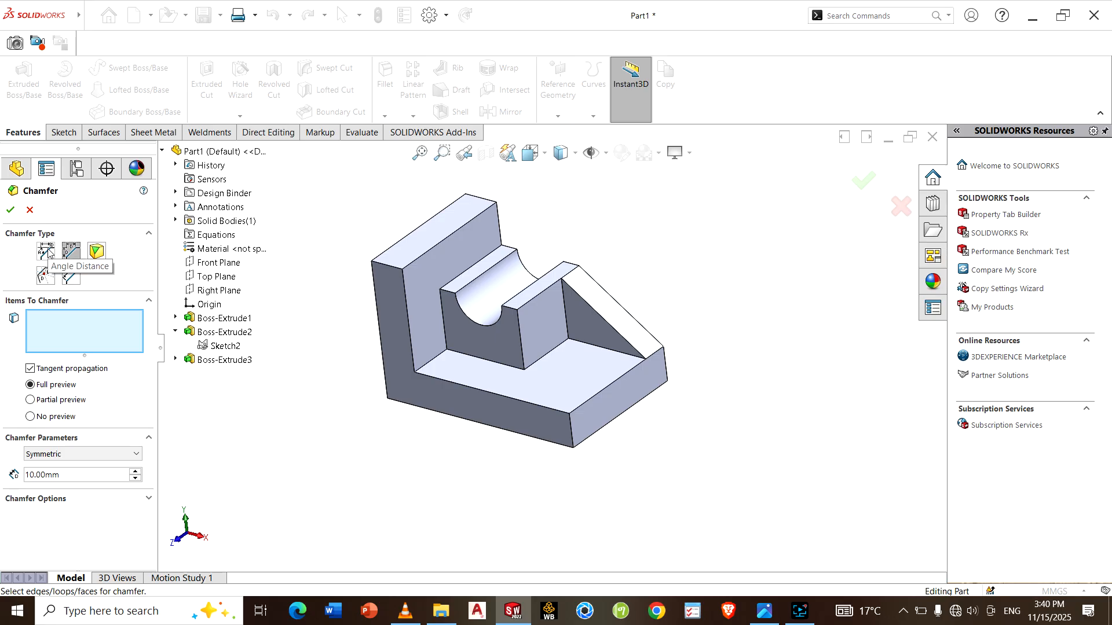
{"action": "left_click", "coordinate": [66, 461]}
{"action": "left_click", "coordinate": [67, 477]}
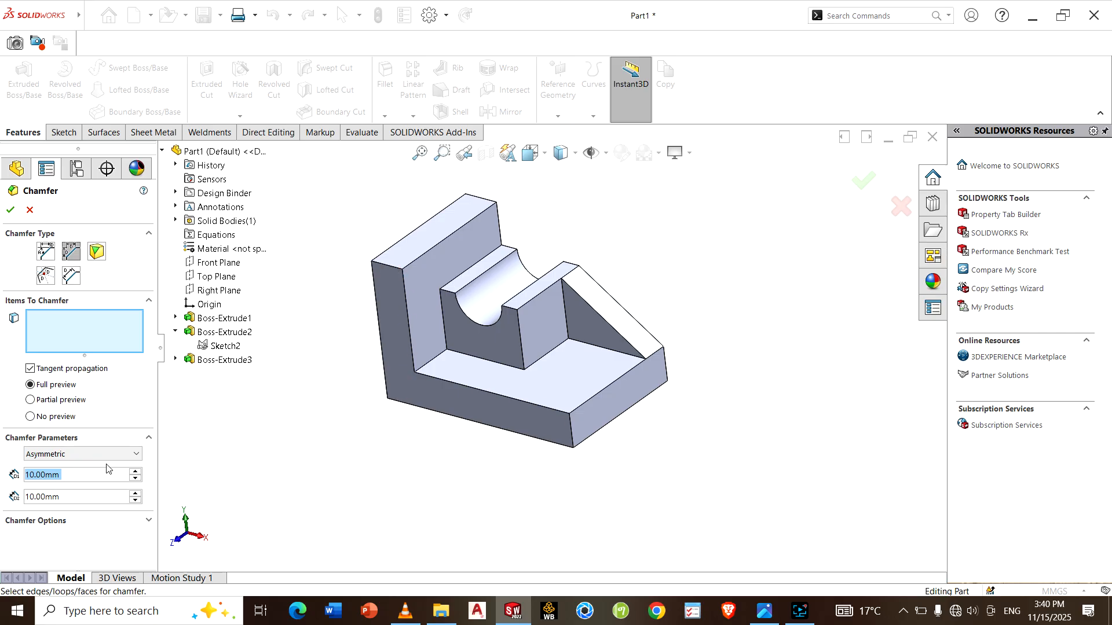
{"action": "type", "text": "3"}
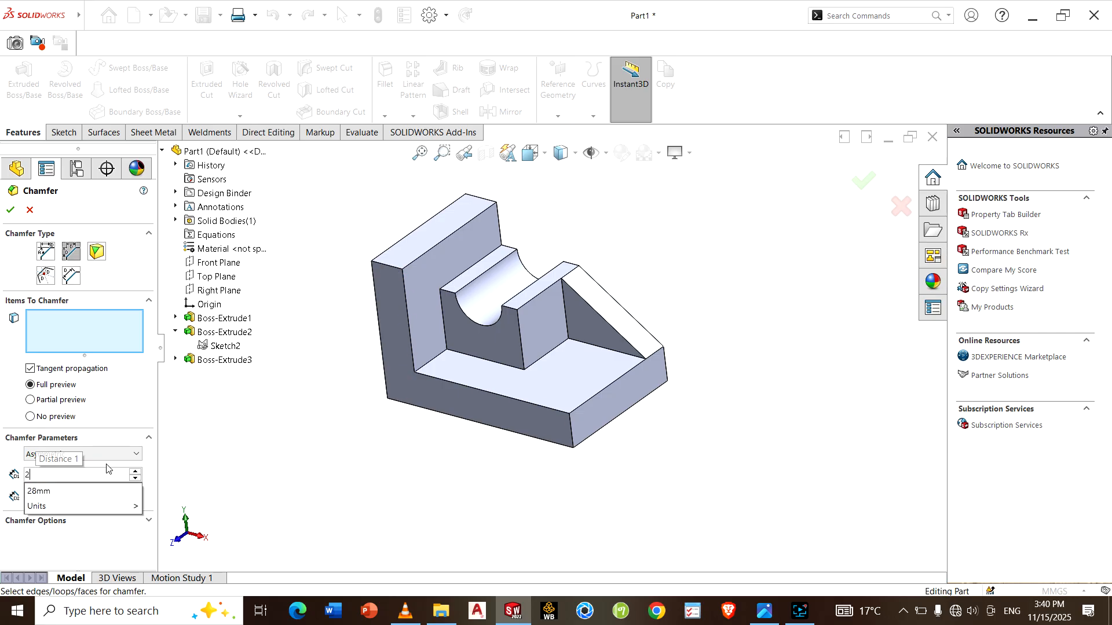
{"action": "type", "text": "0"}
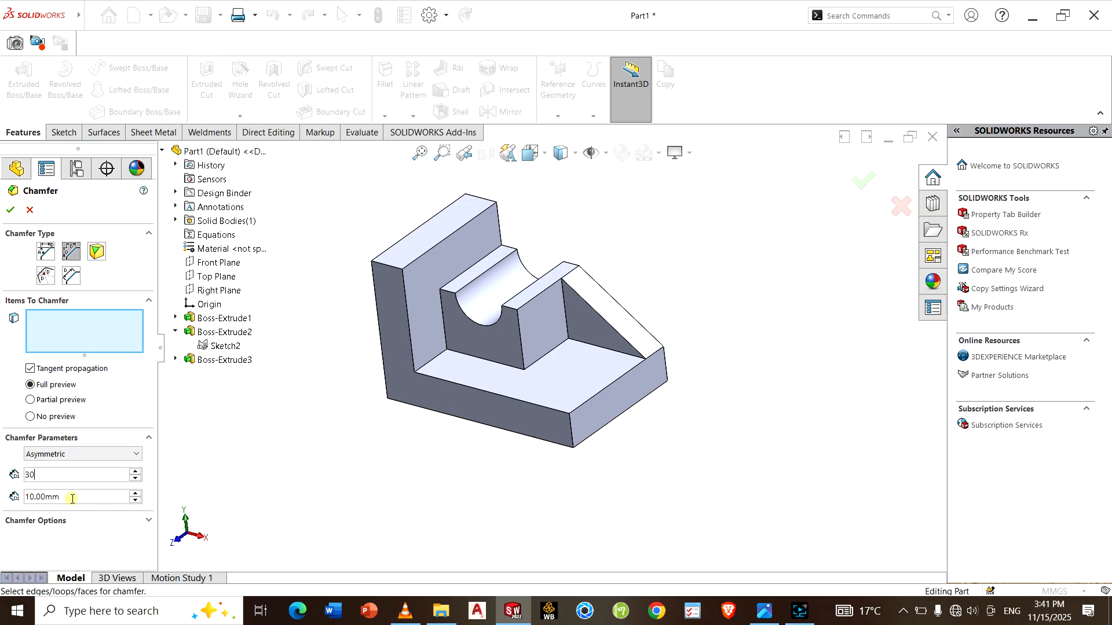
{"action": "left_click_drag", "start_coordinate": [73, 499], "coordinate": [13, 499]}
{"action": "left_click", "coordinate": [89, 337]}
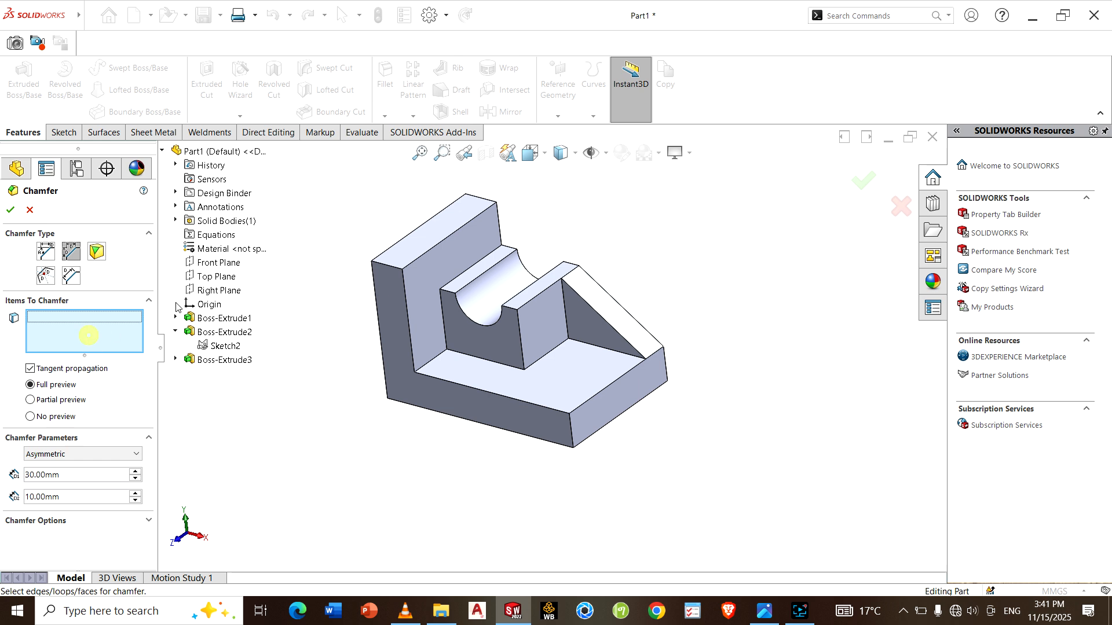
{"action": "left_click", "coordinate": [387, 264]}
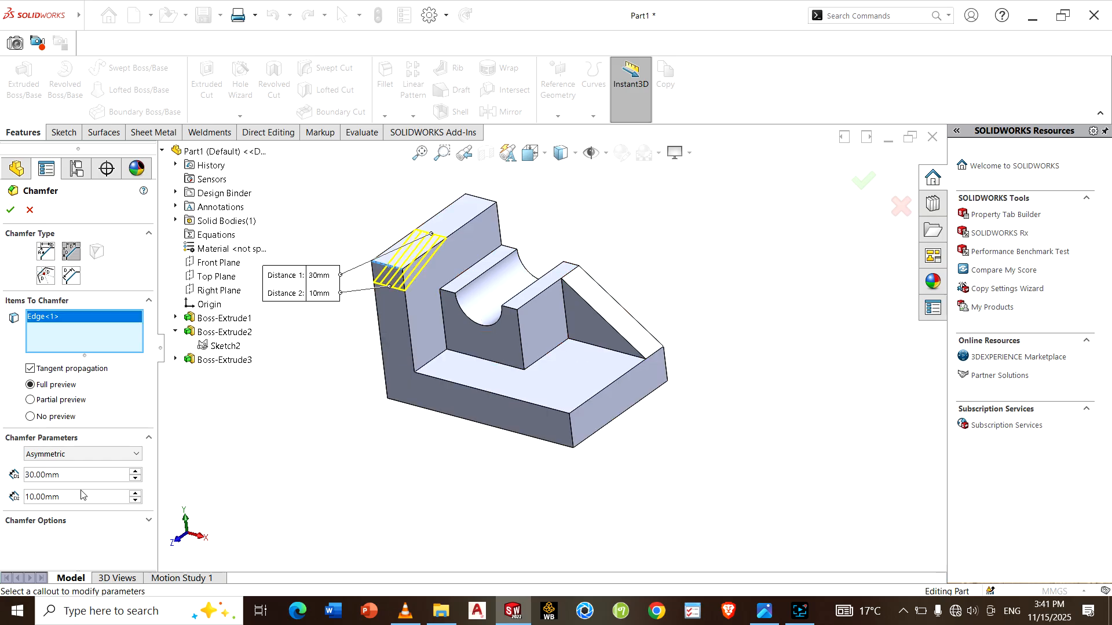
- Set the chamfer's first distance to 20 mm and second distance to 30 mm, and finish the chamfer
{"action": "double_click", "coordinate": [68, 474]}
{"action": "type", "text": "20"}
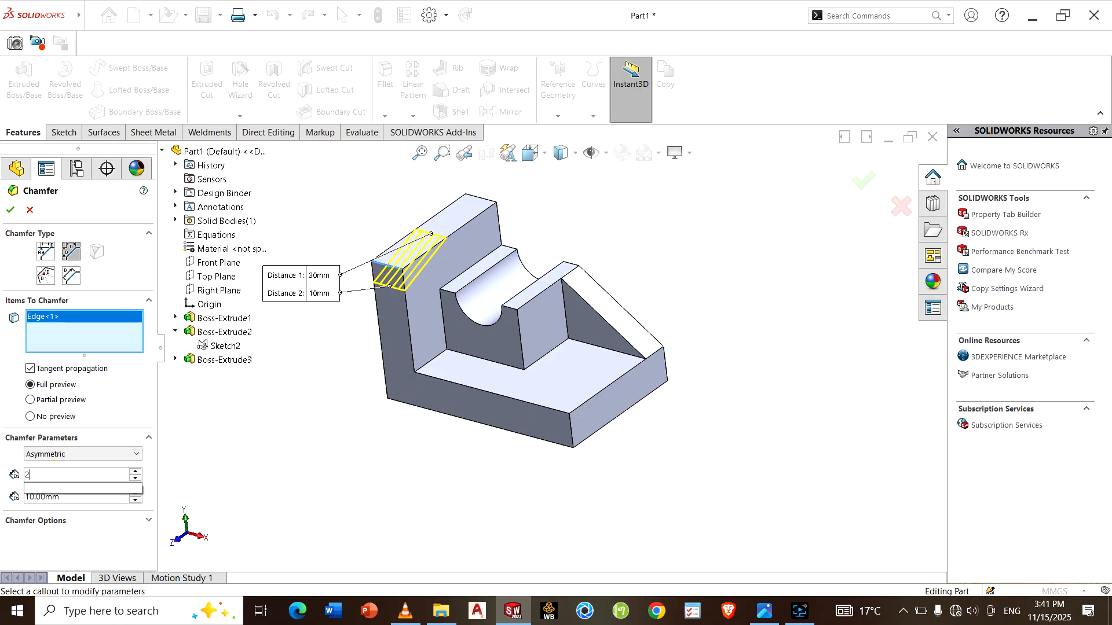
{"action": "key", "text": "Return"}
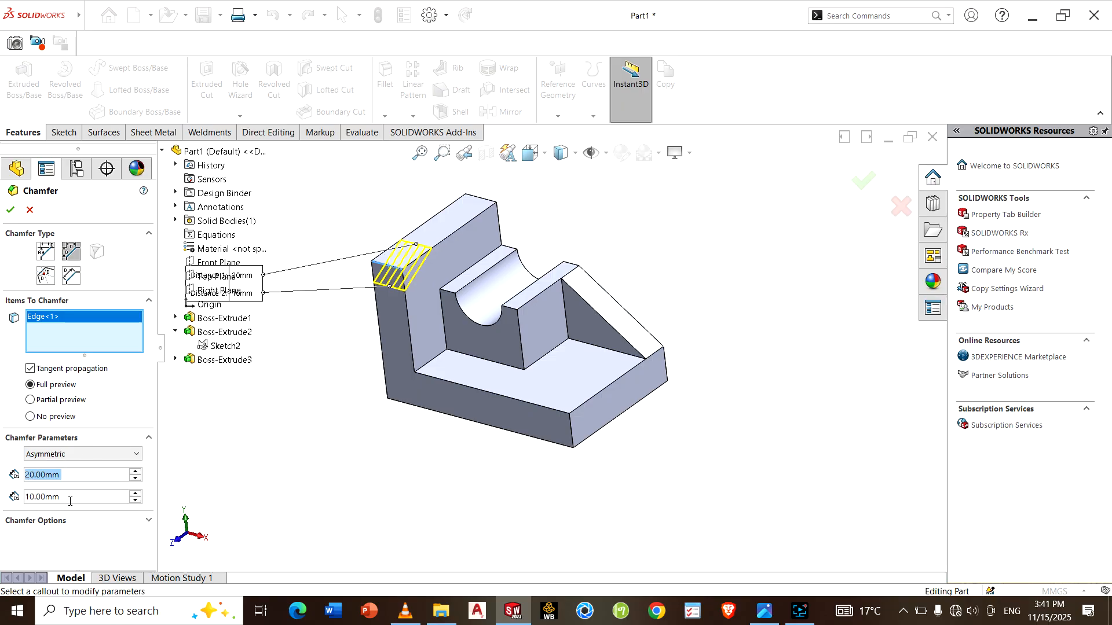
{"action": "double_click", "coordinate": [73, 496]}
{"action": "type", "text": "30"}
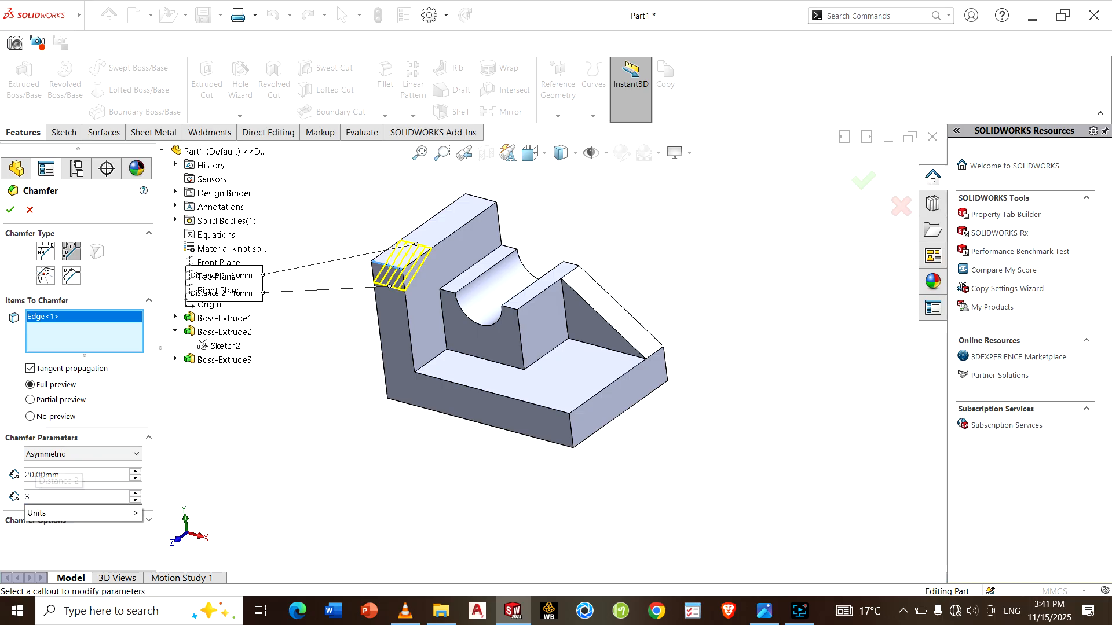
{"action": "key", "text": "Return"}
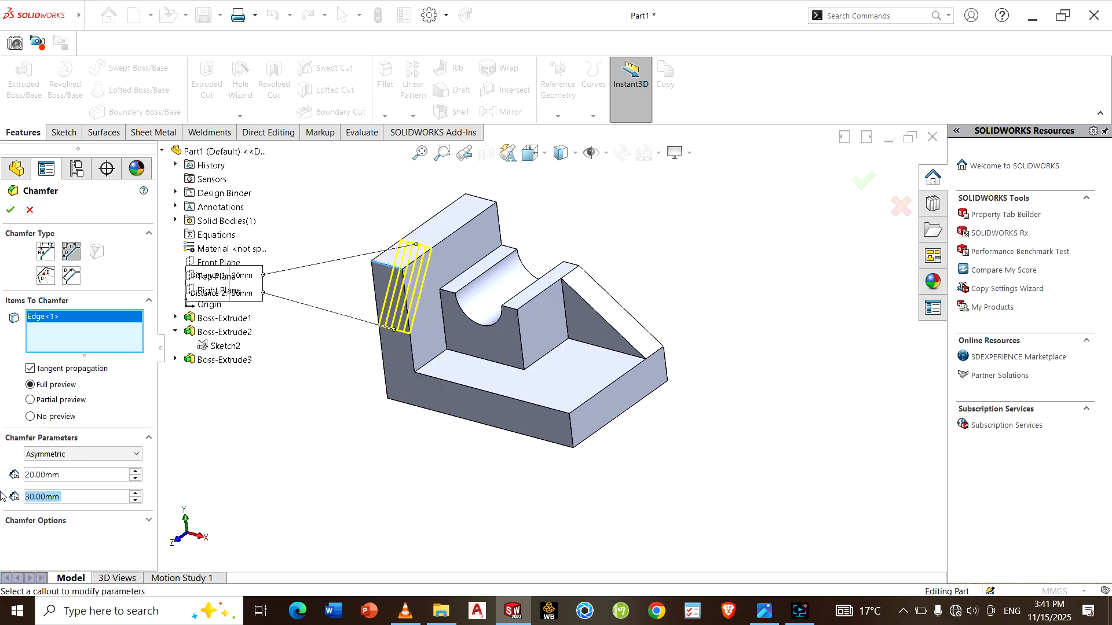
{"action": "left_click", "coordinate": [10, 207]}
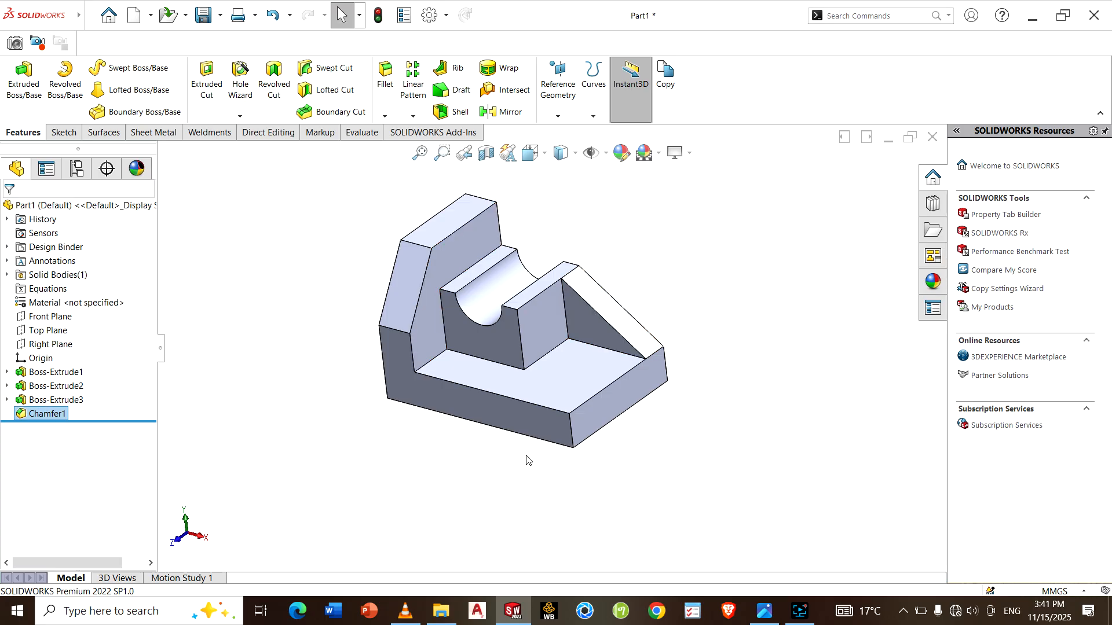
- Check the slot dimensions in the reference image and start a sketch on the base's upper face, viewed straight on
{"action": "left_click", "coordinate": [761, 608]}
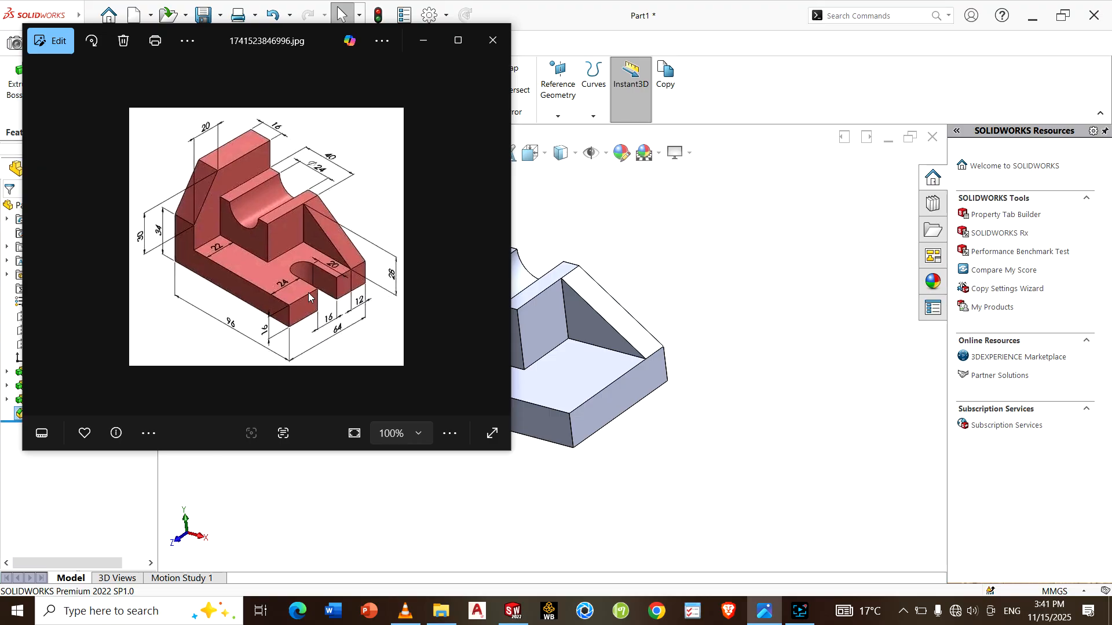
{"action": "left_click", "coordinate": [423, 39]}
{"action": "left_click", "coordinate": [586, 389]}
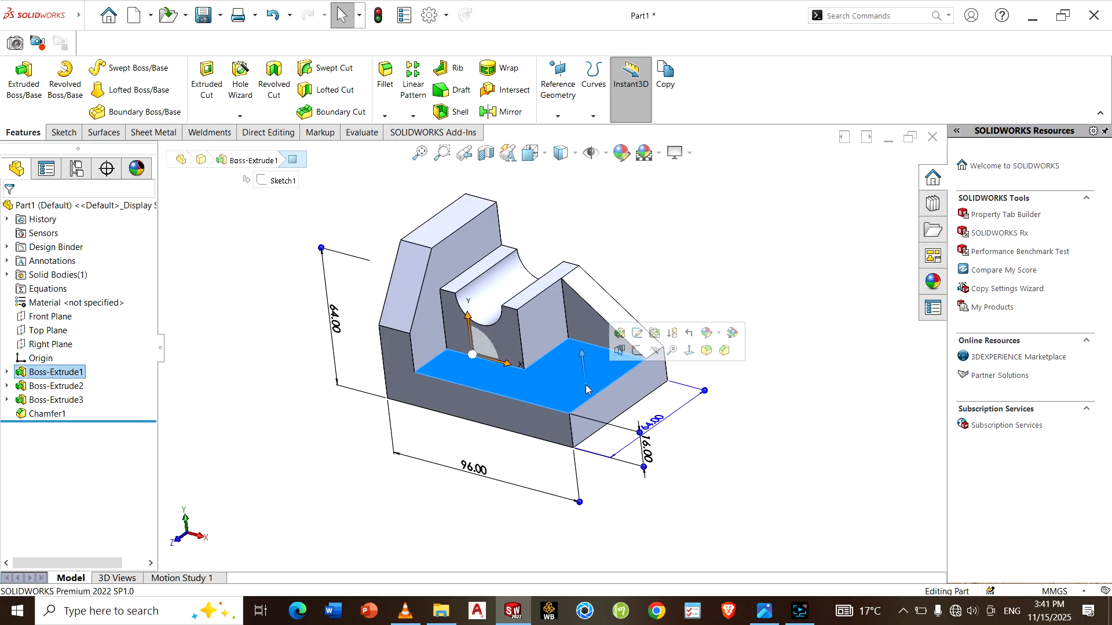
{"action": "left_click", "coordinate": [637, 351]}
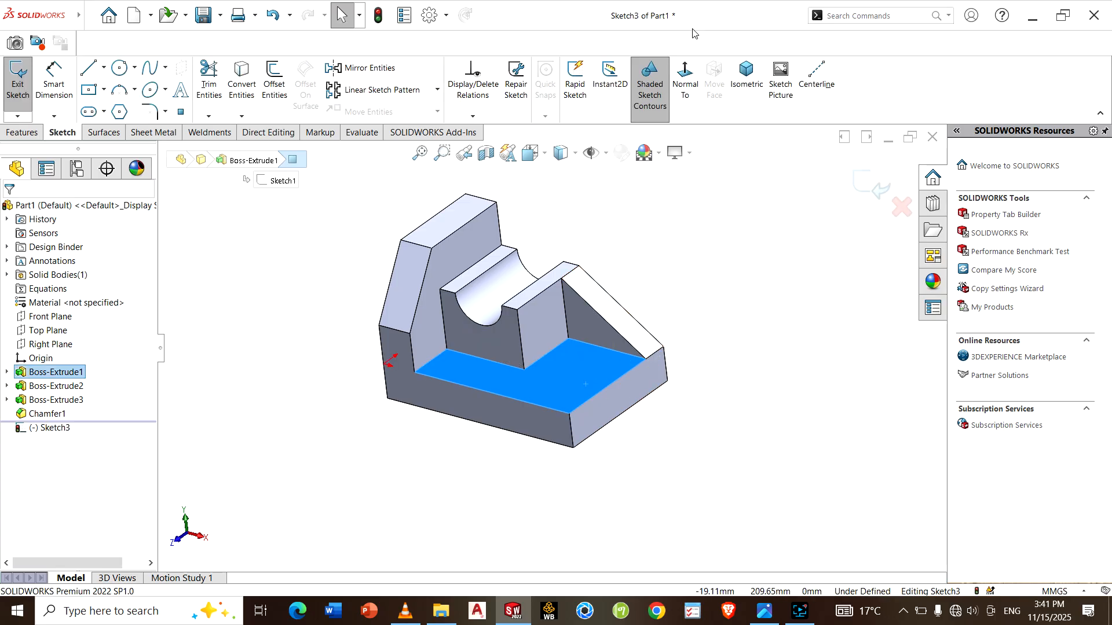
{"action": "left_click", "coordinate": [685, 75]}
{"action": "key", "text": "f"}
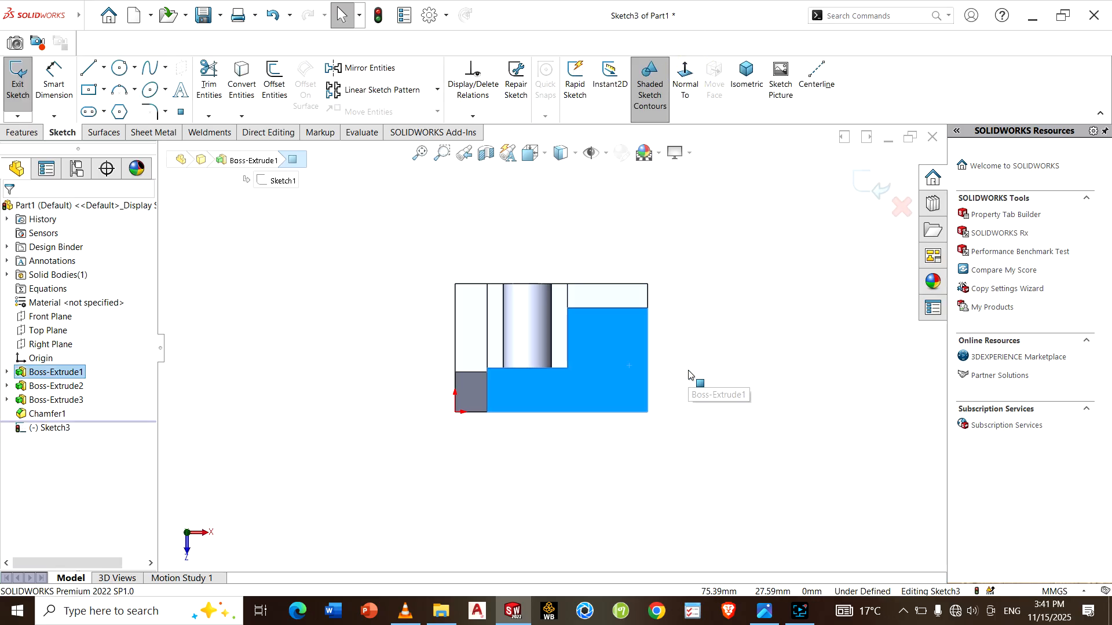
- Sketch a U-shaped slot open at the base's end edge, with straight sides about 25 mm long and a tangent arc of about 8 mm radius
{"action": "left_click", "coordinate": [89, 68]}
{"action": "left_click", "coordinate": [647, 350]}
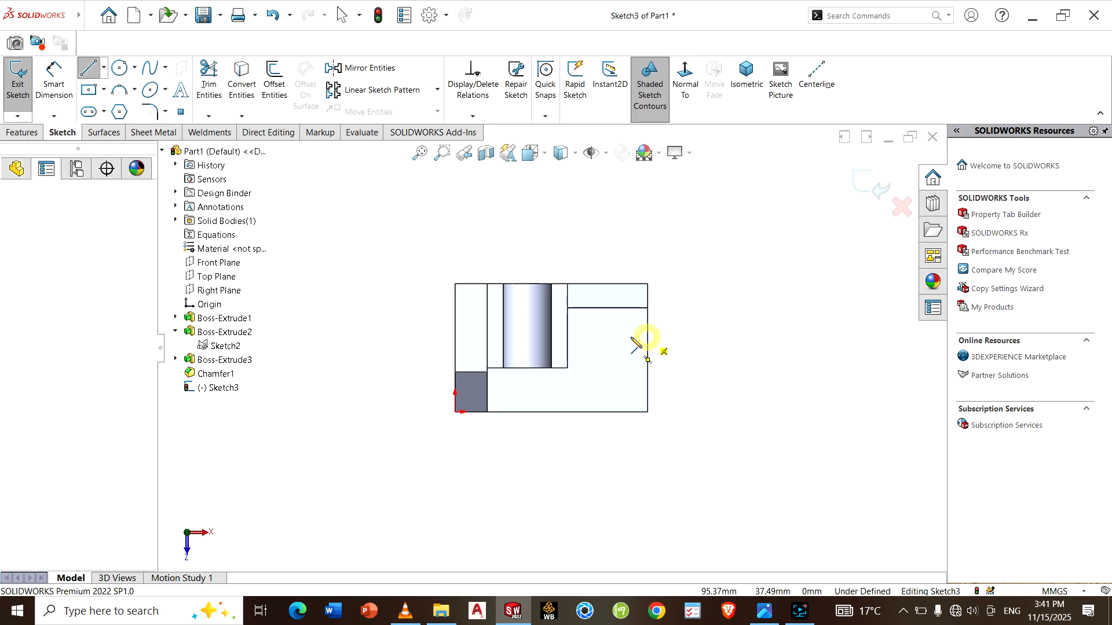
{"action": "left_click", "coordinate": [647, 336]}
{"action": "left_click", "coordinate": [597, 337]}
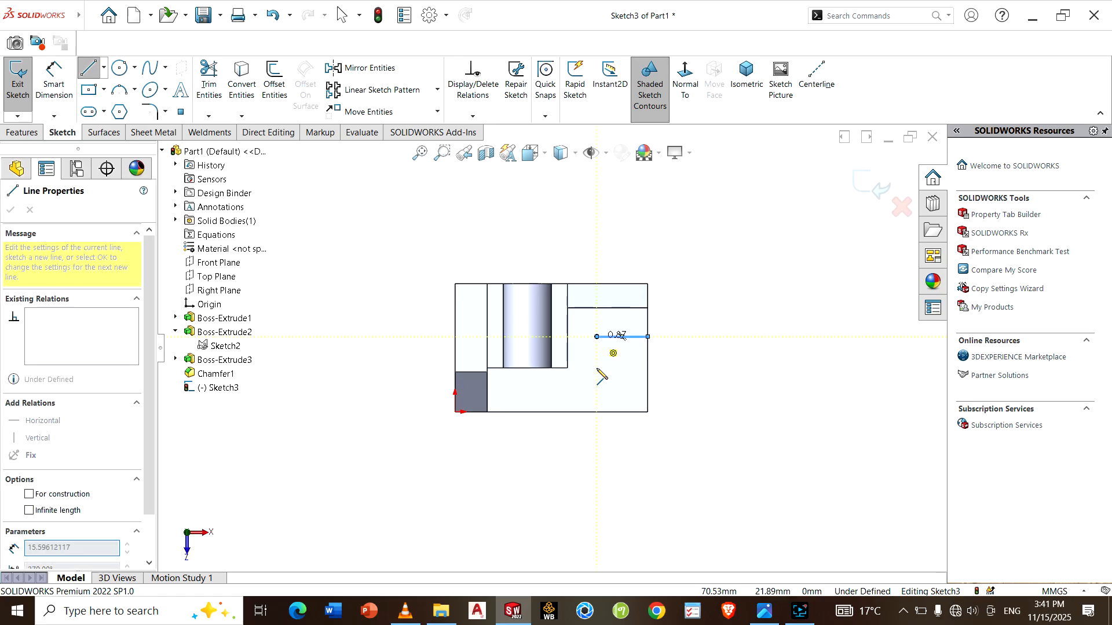
{"action": "key", "text": "a"}
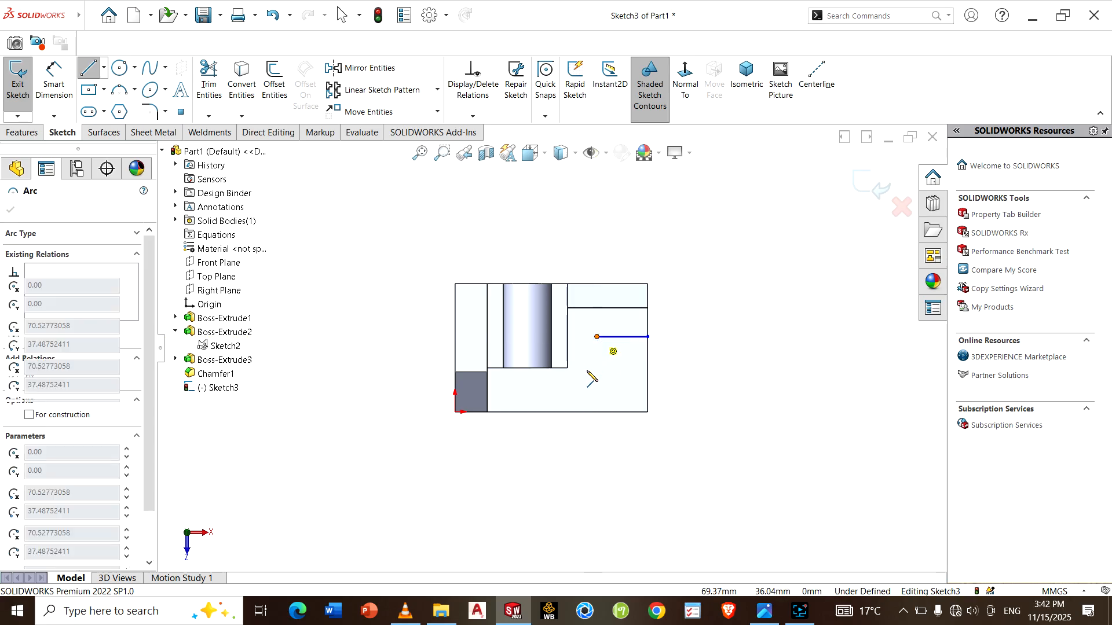
{"action": "left_click", "coordinate": [596, 369]}
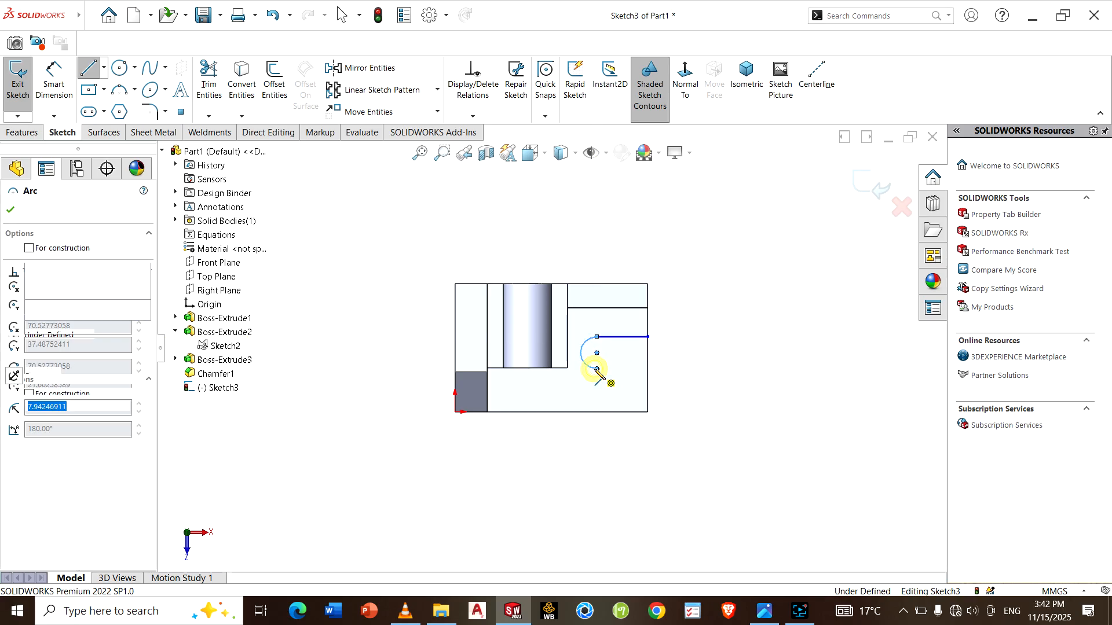
{"action": "left_click", "coordinate": [647, 369]}
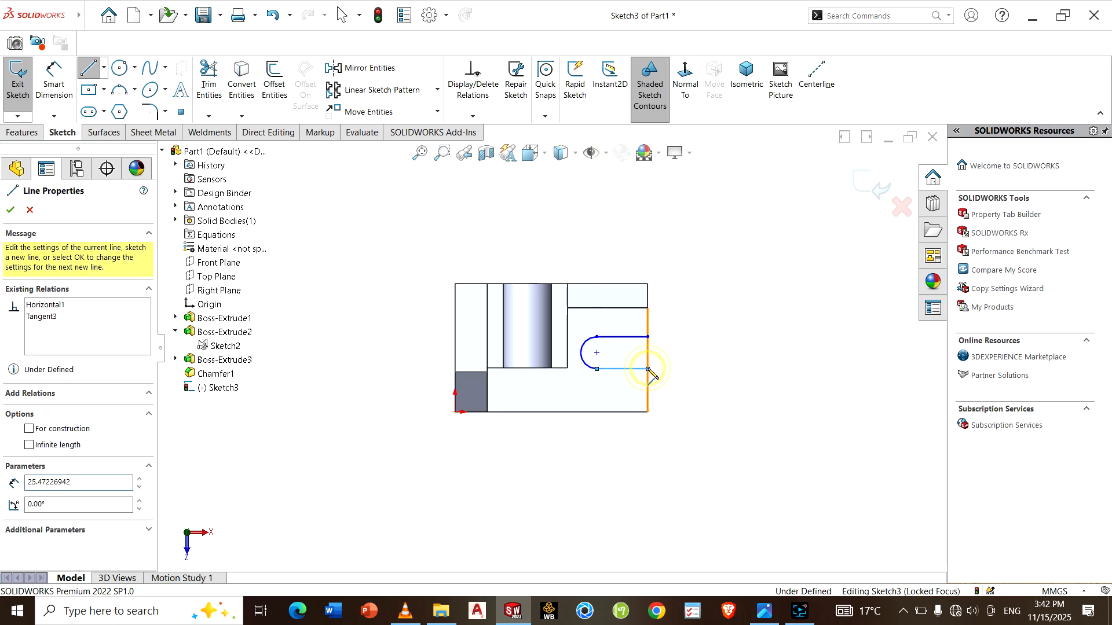
- Dimension the slot's straight side nearest the base's long front edge at 24 mm from that edge
{"action": "key", "text": "Escape"}
{"action": "scroll", "coordinate": [630, 384], "scroll_direction": "down", "scroll_amount": 2}
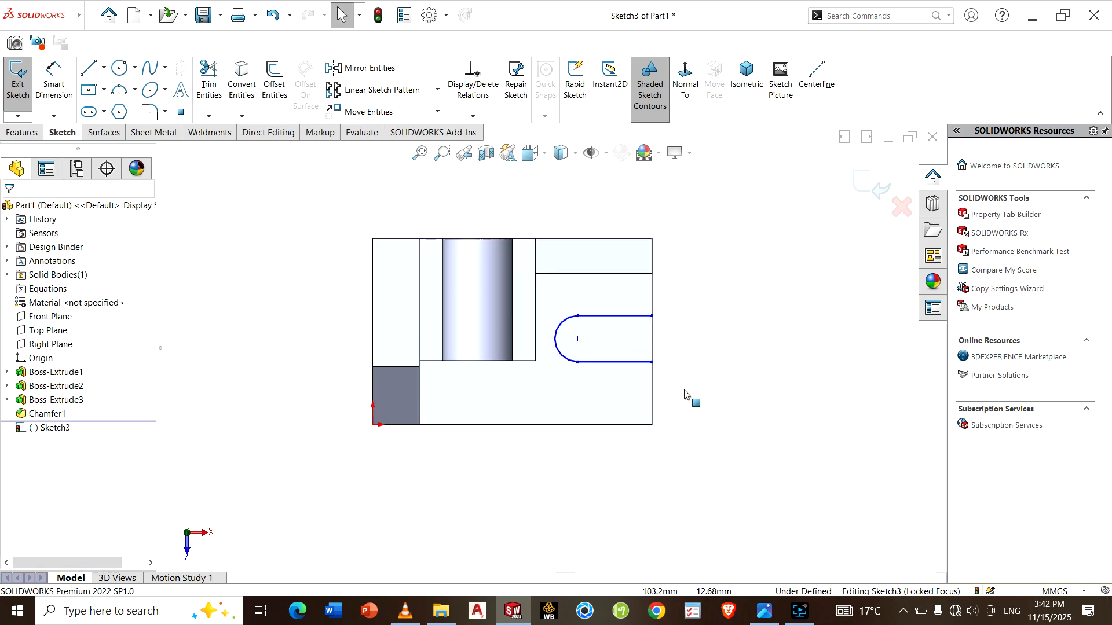
{"action": "key", "text": "d"}
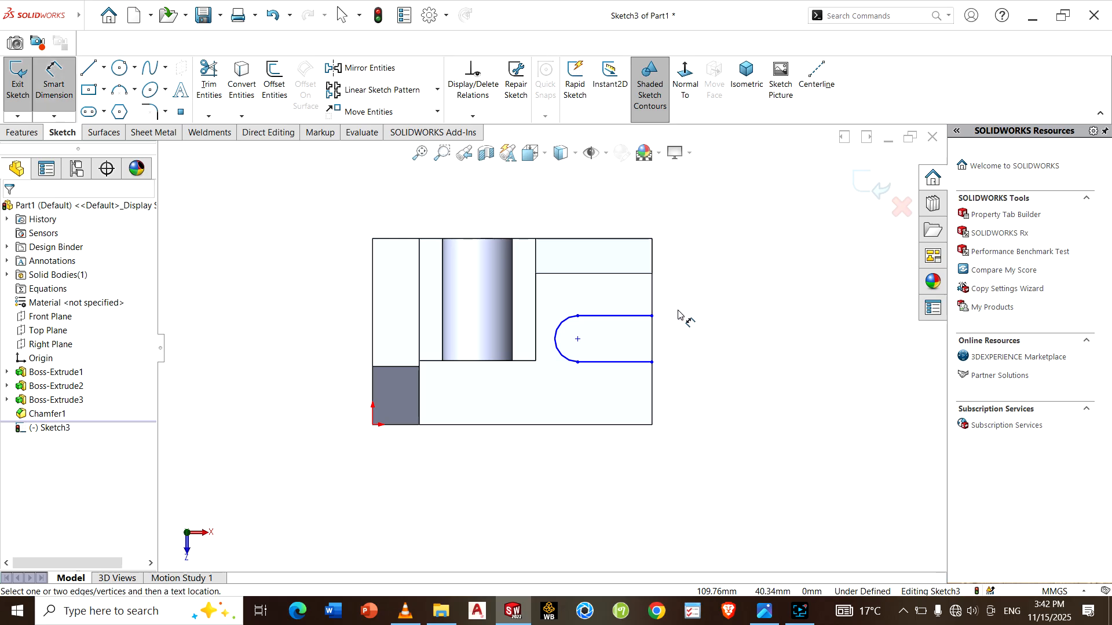
{"action": "left_click", "coordinate": [629, 363]}
{"action": "left_click", "coordinate": [622, 424]}
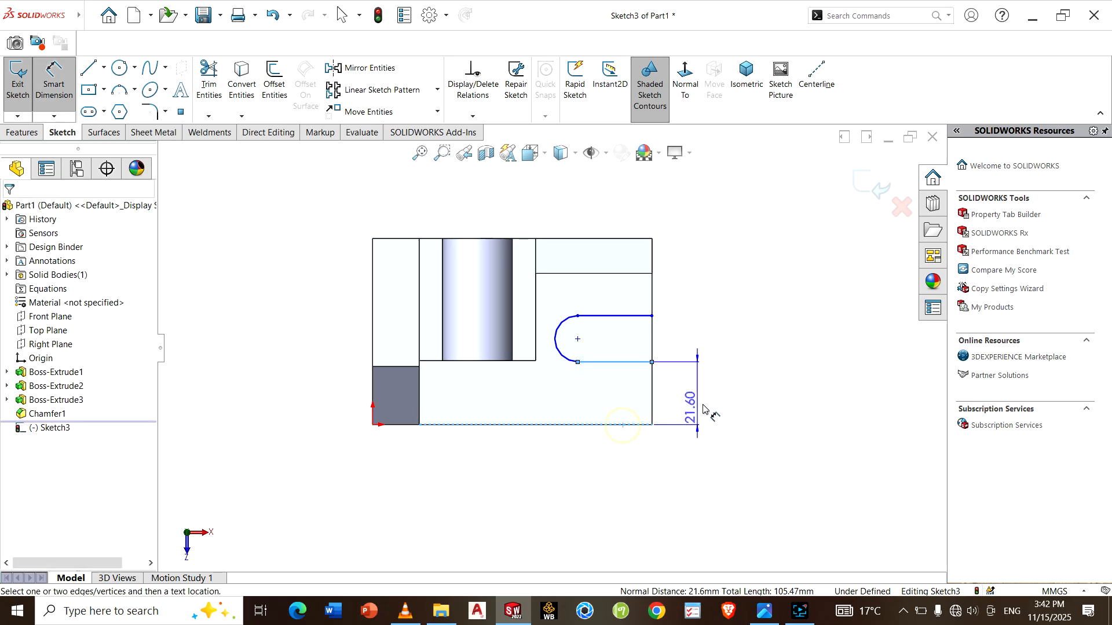
{"action": "left_click", "coordinate": [704, 406]}
{"action": "type", "text": "24"}
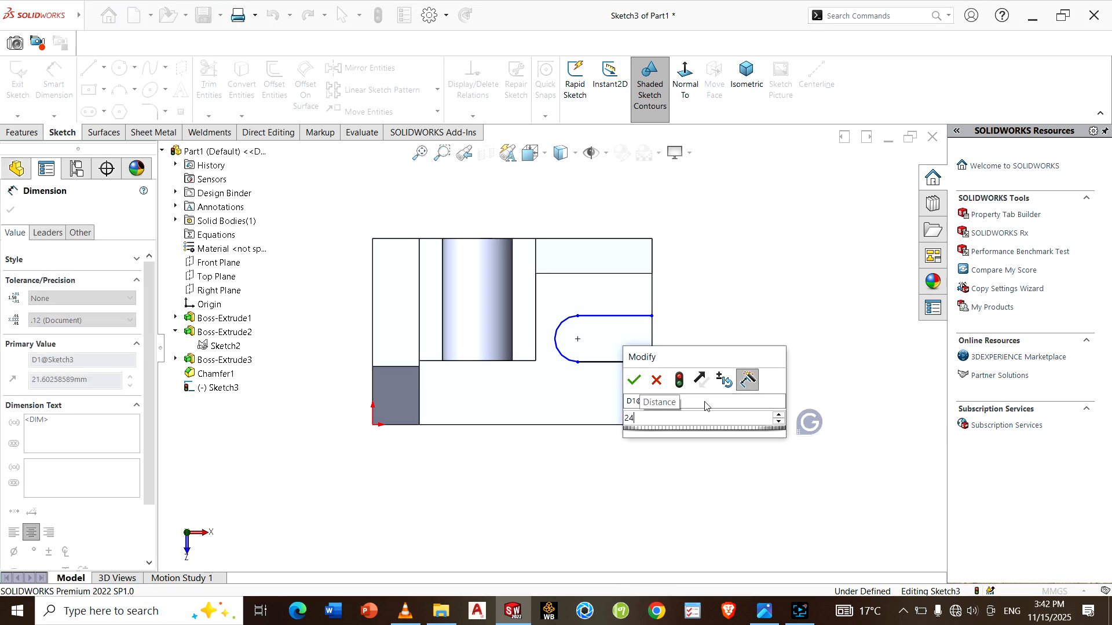
{"action": "key", "text": "Return"}
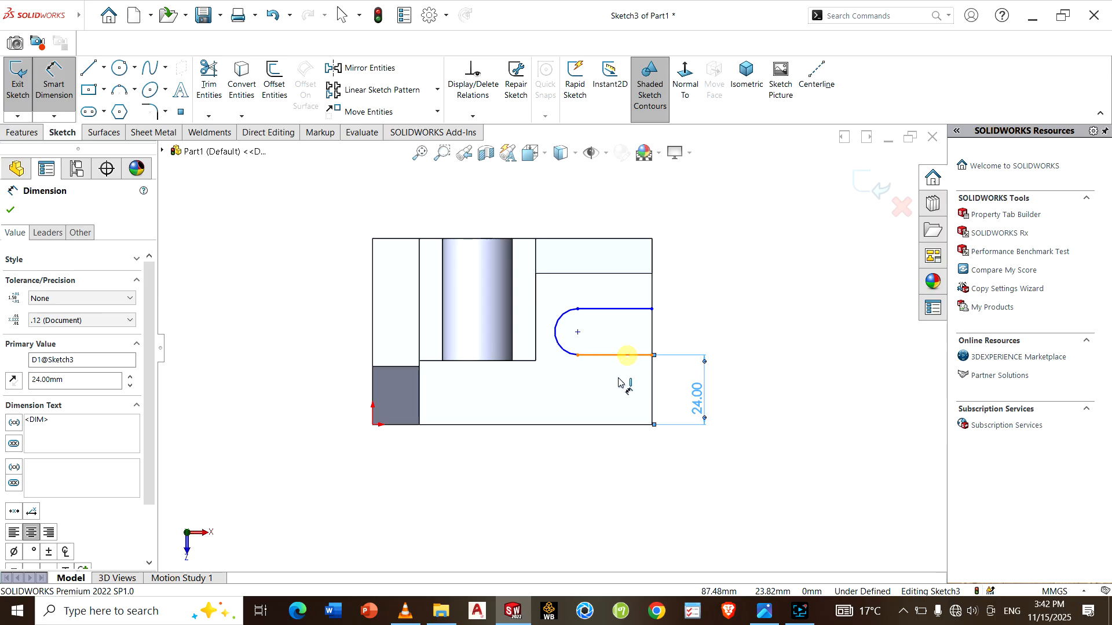
- Set the length of the slot's straight side to 20 mm
{"action": "left_click", "coordinate": [627, 354]}
{"action": "left_click", "coordinate": [615, 392]}
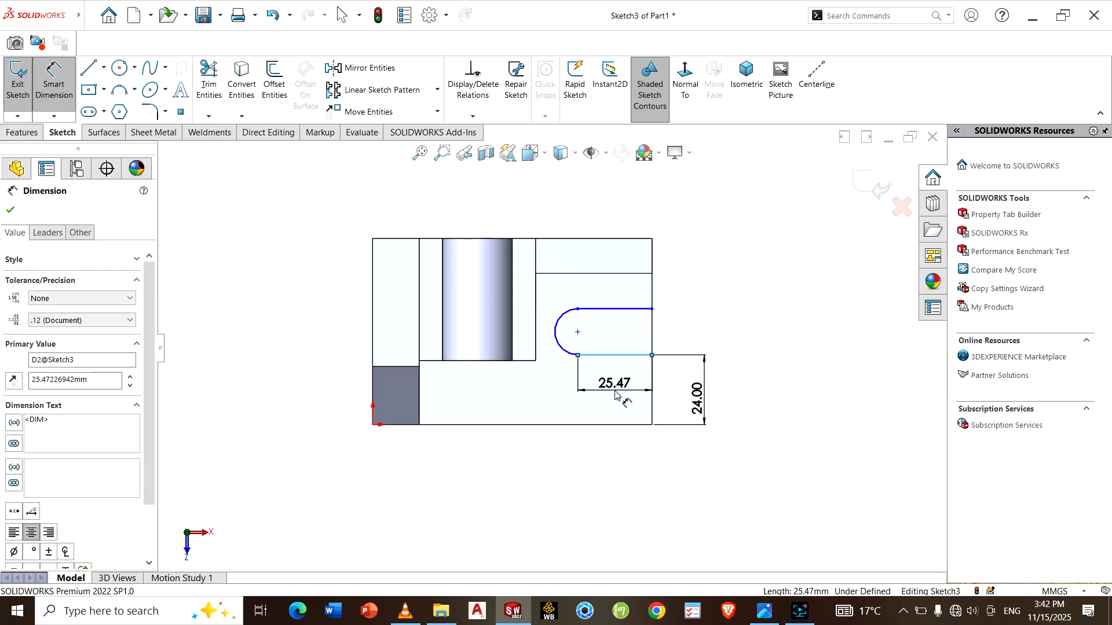
{"action": "key", "text": "Return"}
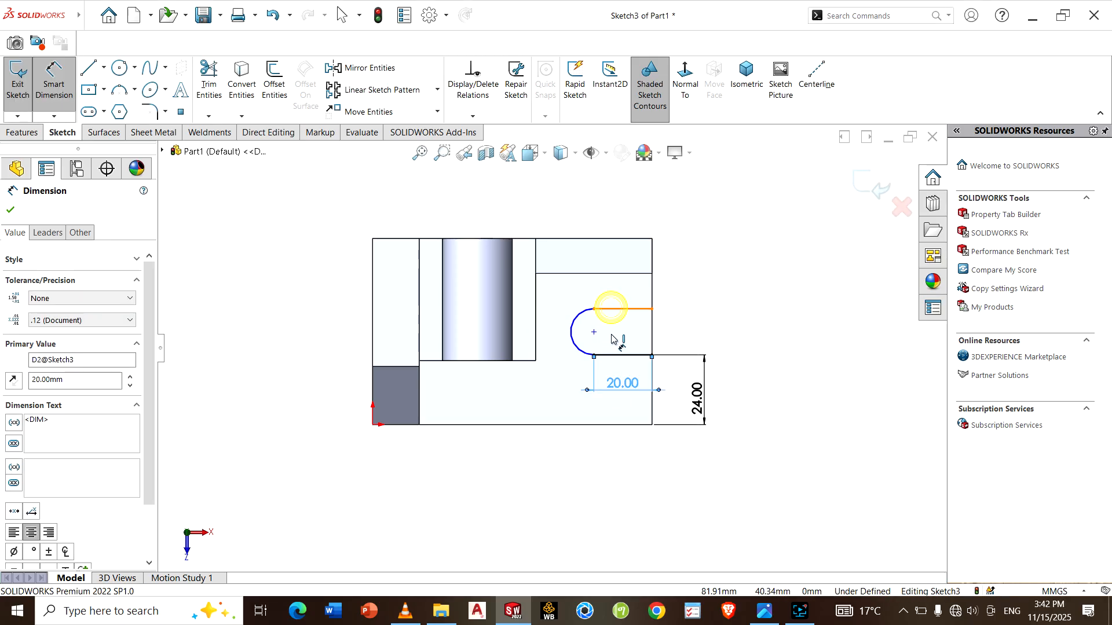
- Dimension the slot's width between its two straight sides at 16 mm and finish dimensioning
{"action": "left_click", "coordinate": [611, 309]}
{"action": "left_click", "coordinate": [614, 355]}
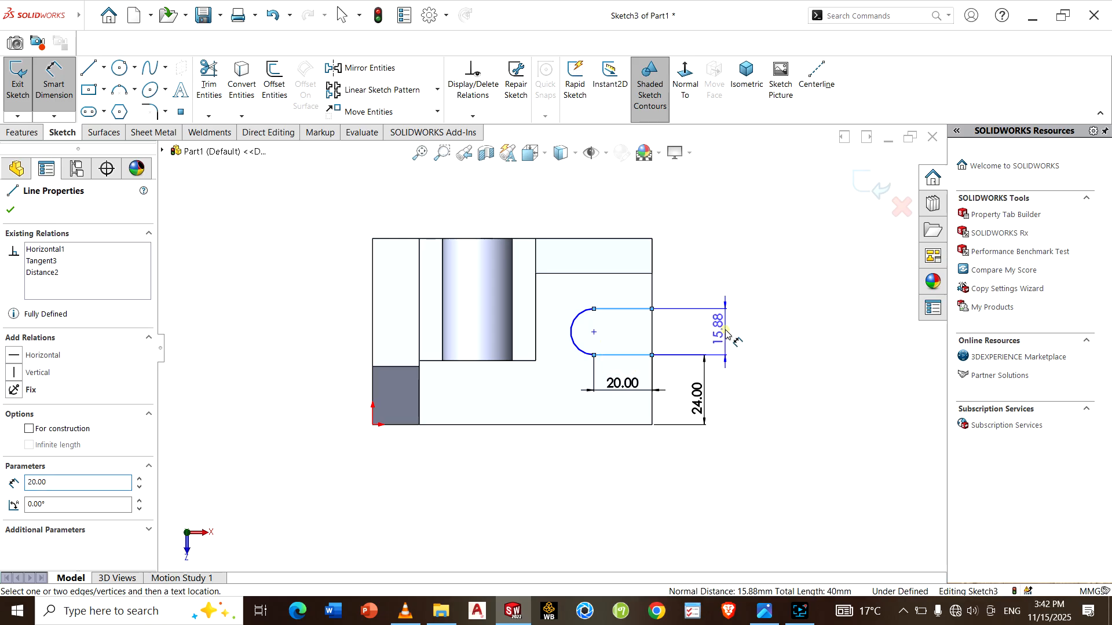
{"action": "left_click", "coordinate": [726, 334]}
{"action": "type", "text": "1"}
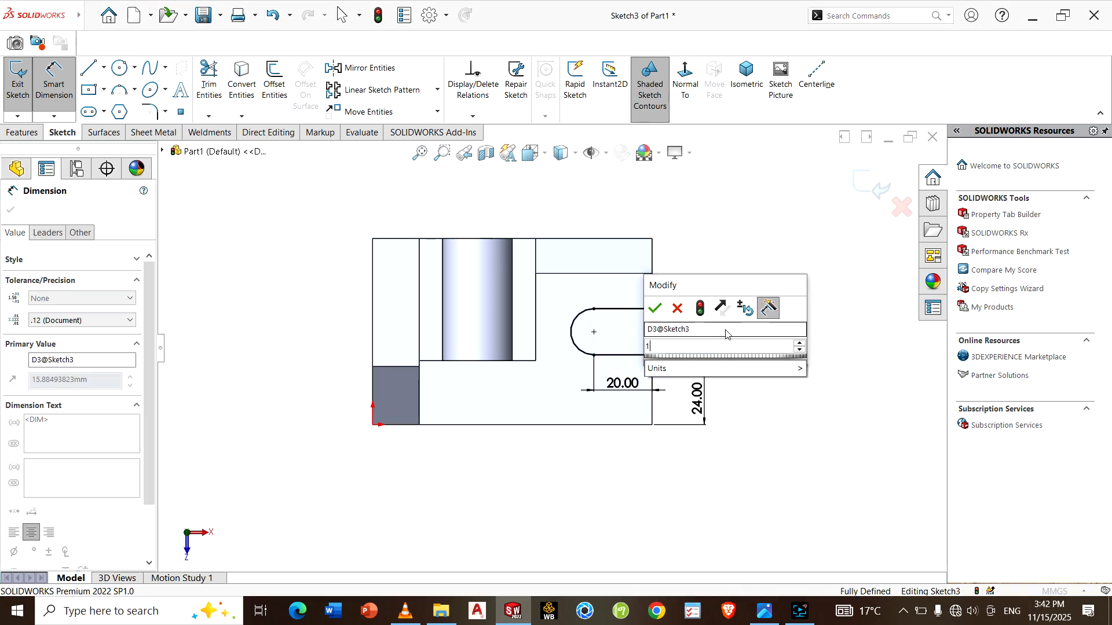
{"action": "type", "text": "6"}
{"action": "key", "text": "Return"}
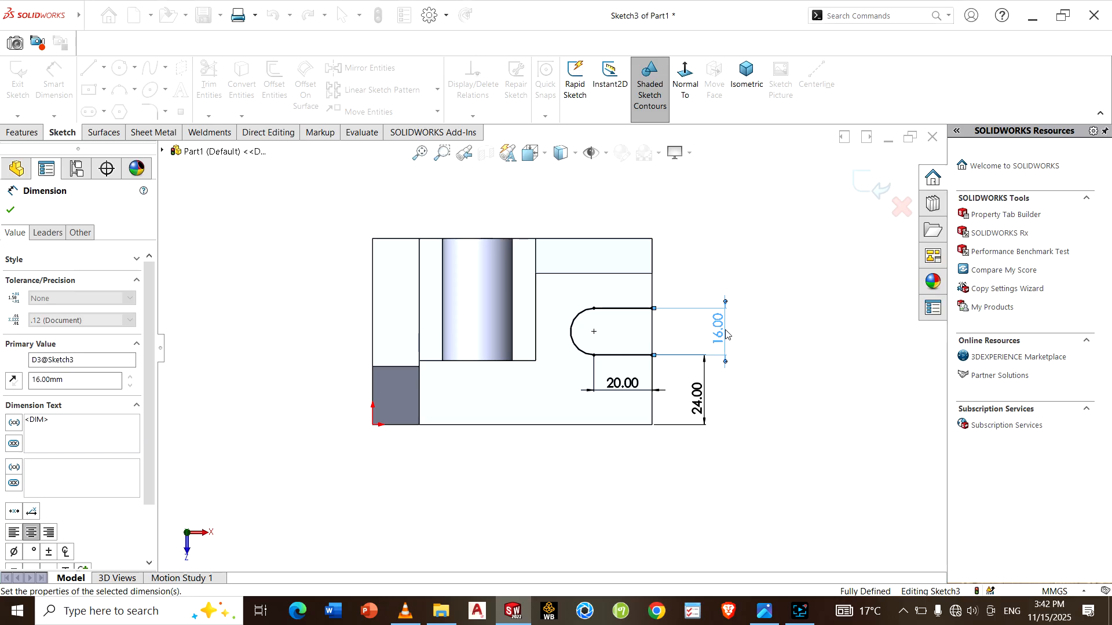
{"action": "right_click", "coordinate": [749, 256]}
{"action": "left_click", "coordinate": [770, 295]}
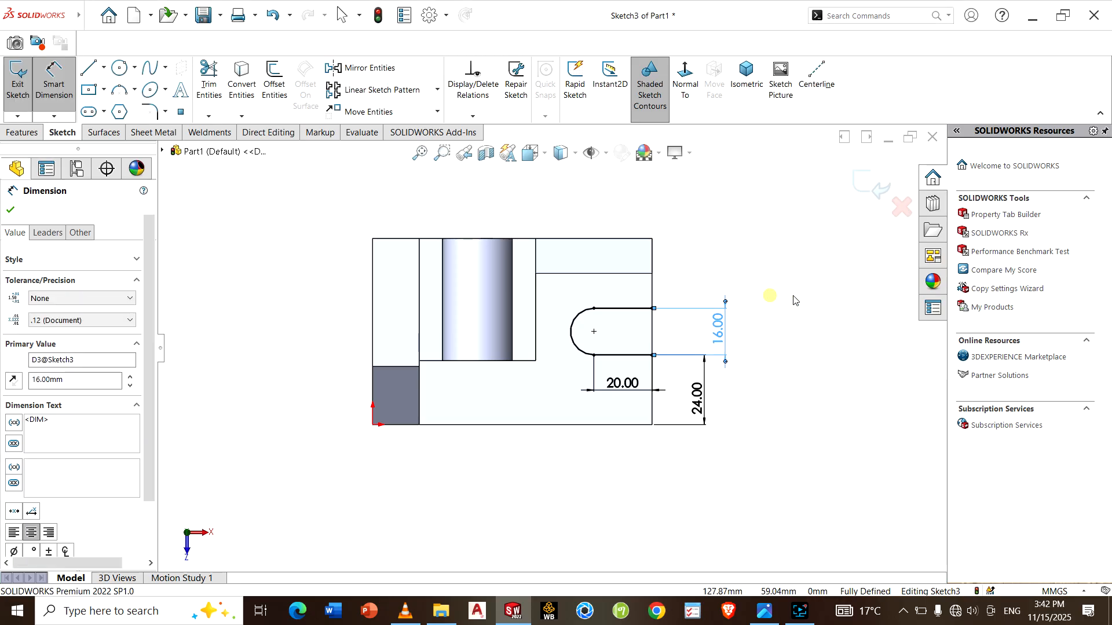
{"action": "right_click", "coordinate": [807, 291]}
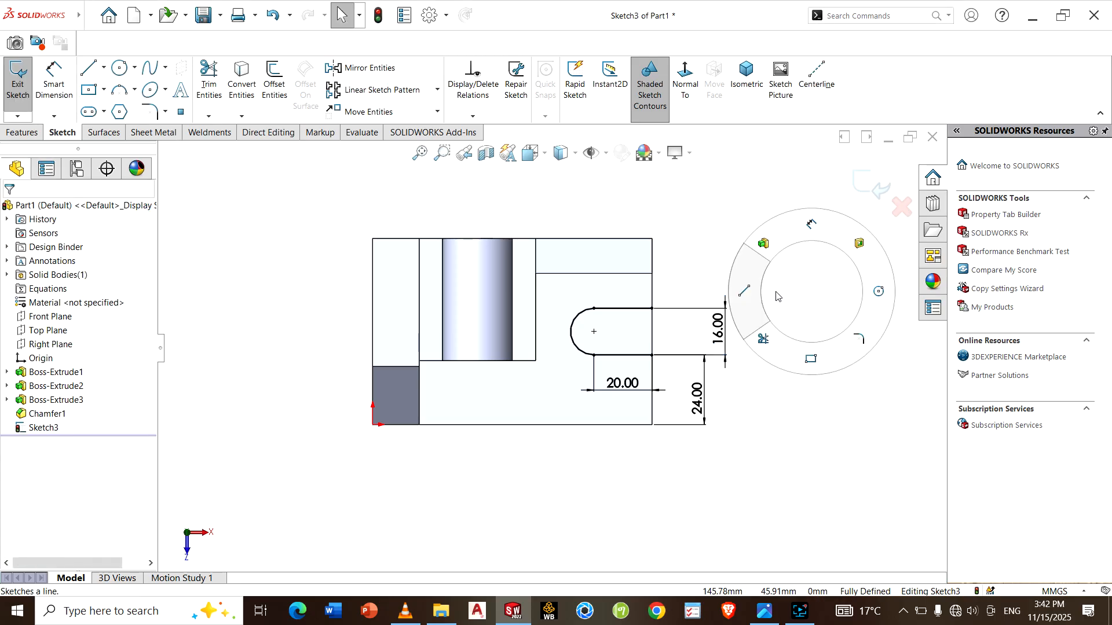
{"action": "left_click", "coordinate": [711, 175]}
- Close the slot profile with a line along the base's end edge, joining the open ends of both straight sides
{"action": "key", "text": "l"}
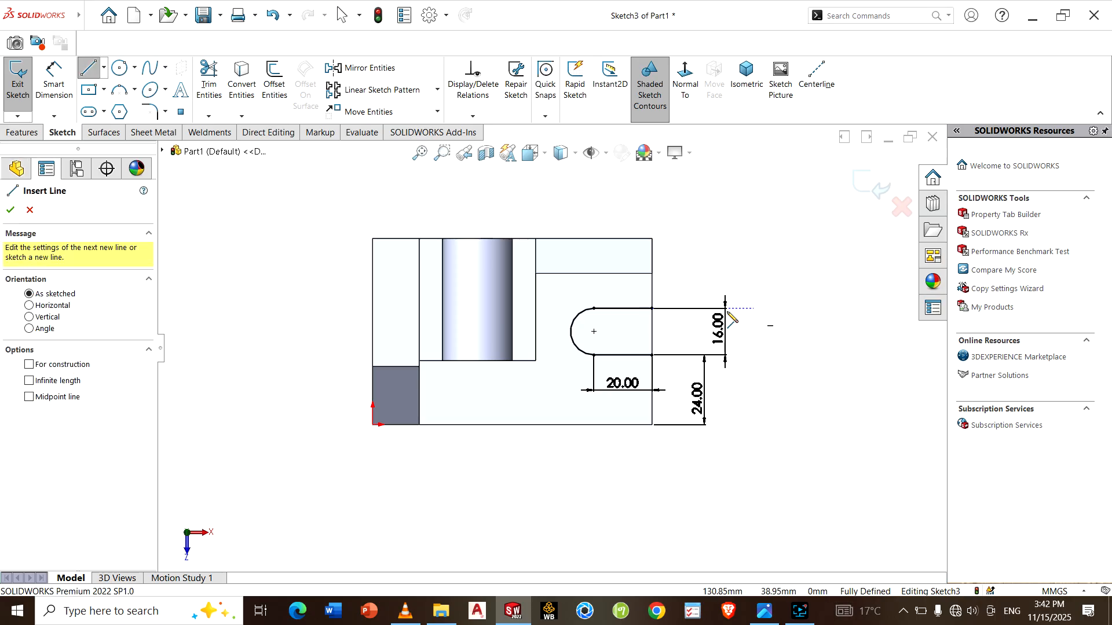
{"action": "left_click", "coordinate": [652, 308]}
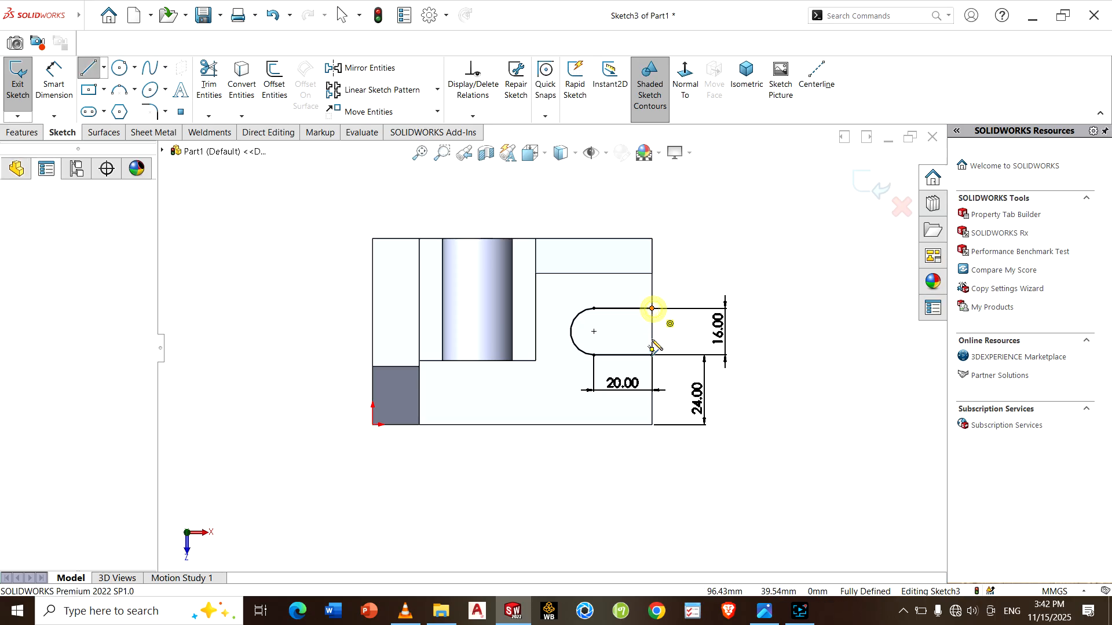
{"action": "left_click", "coordinate": [652, 354]}
{"action": "right_click", "coordinate": [652, 355]}
{"action": "left_click", "coordinate": [674, 364]}
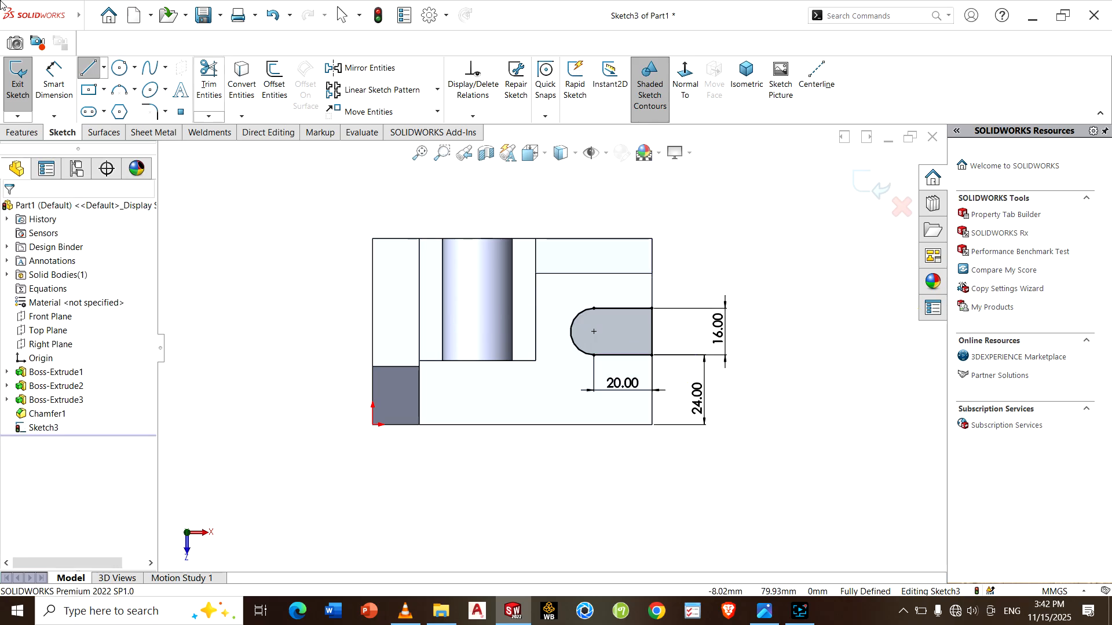
- Cut the slot profile through the base with an Extruded Cut set to Through All - Both
{"action": "left_click", "coordinate": [22, 132]}
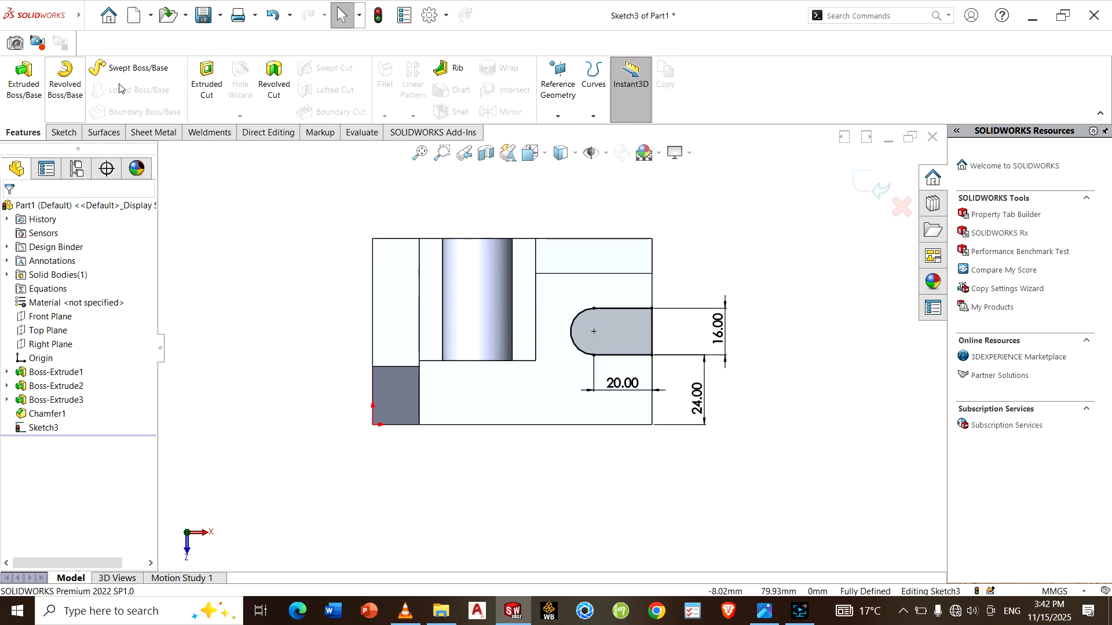
{"action": "left_click", "coordinate": [207, 81]}
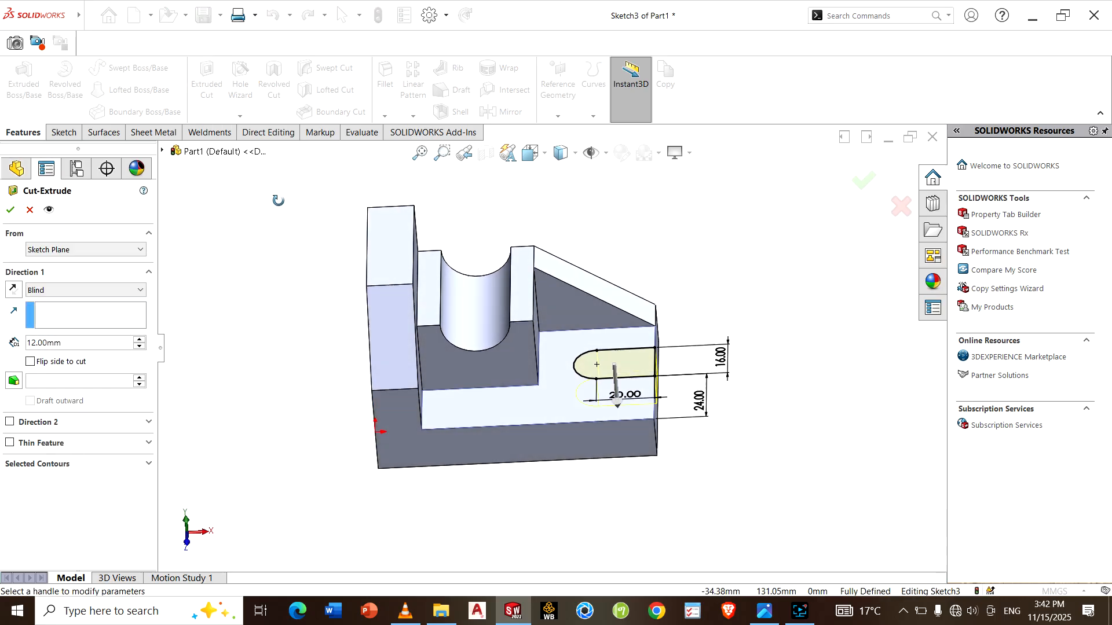
{"action": "left_click", "coordinate": [61, 290]}
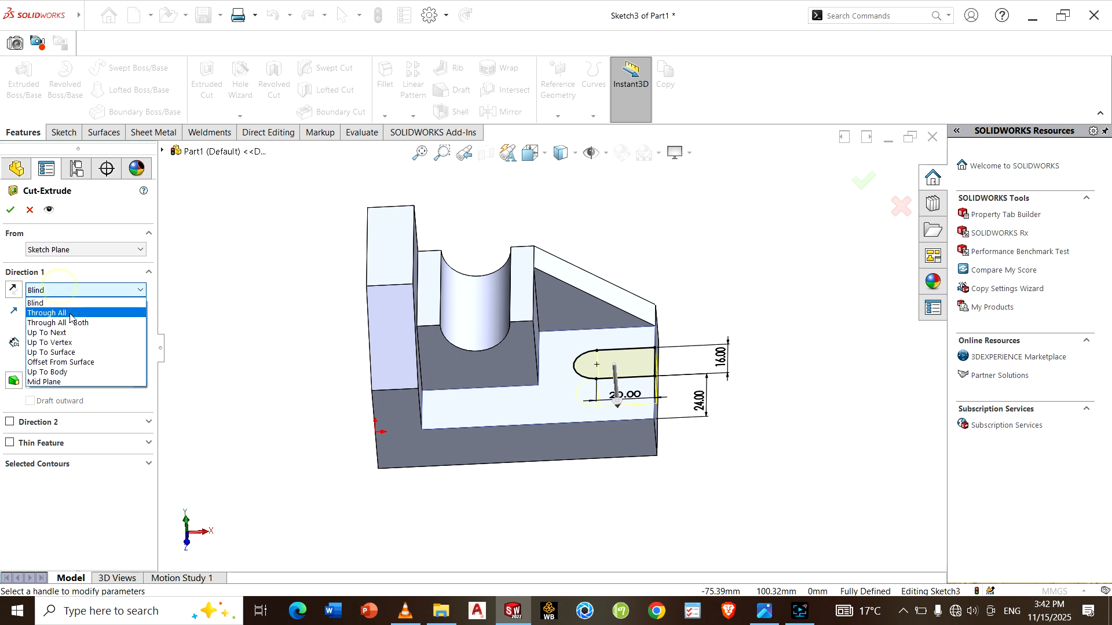
{"action": "left_click", "coordinate": [74, 323]}
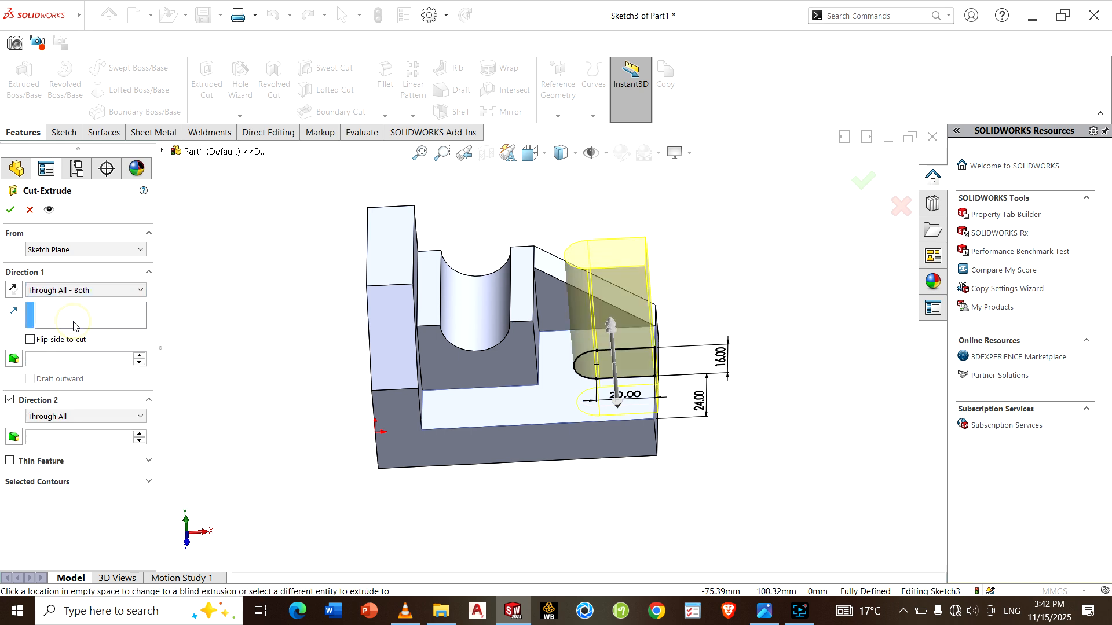
{"action": "left_click", "coordinate": [10, 207]}
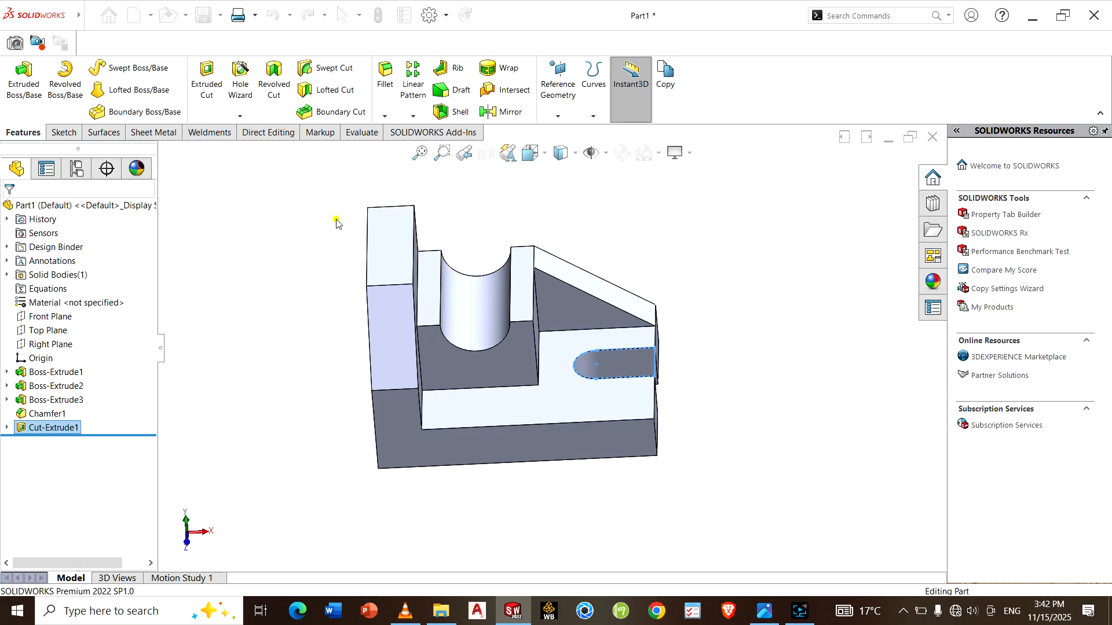
- Inspect the bracket with its slot cut in the isometric view
{"action": "scroll", "coordinate": [633, 372], "scroll_direction": "up", "scroll_amount": 5}
{"action": "middle_click_drag", "start_coordinate": [623, 339], "coordinate": [617, 429]}
{"action": "key", "text": "ctrl+7"}
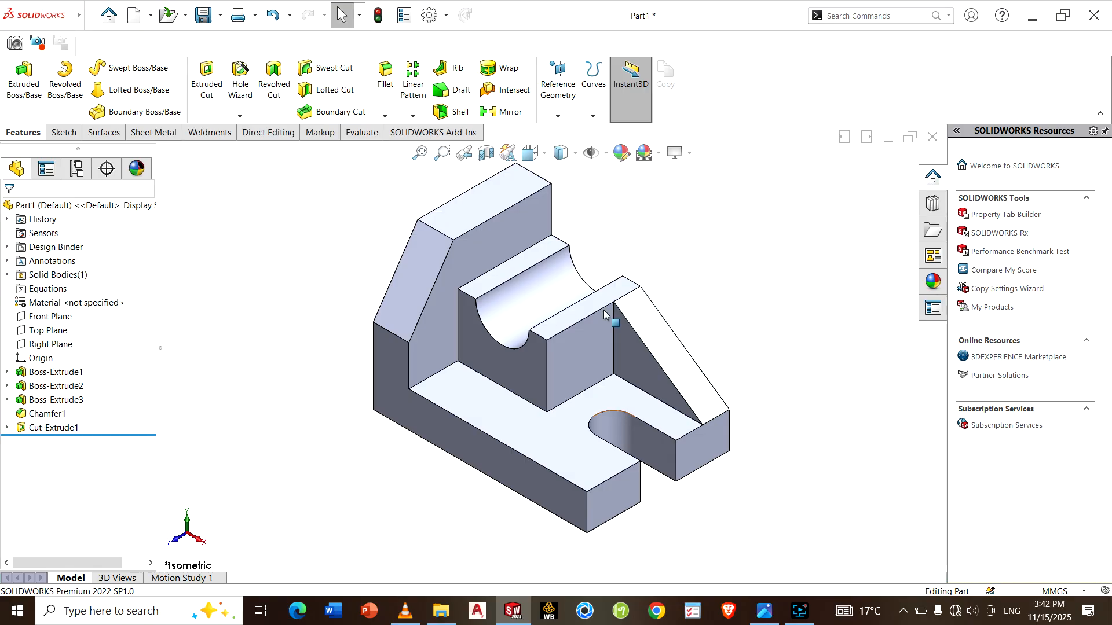
{"action": "scroll", "coordinate": [300, 323], "scroll_direction": "up", "scroll_amount": 1}
{"action": "scroll", "coordinate": [300, 324], "scroll_direction": "down", "scroll_amount": 1}
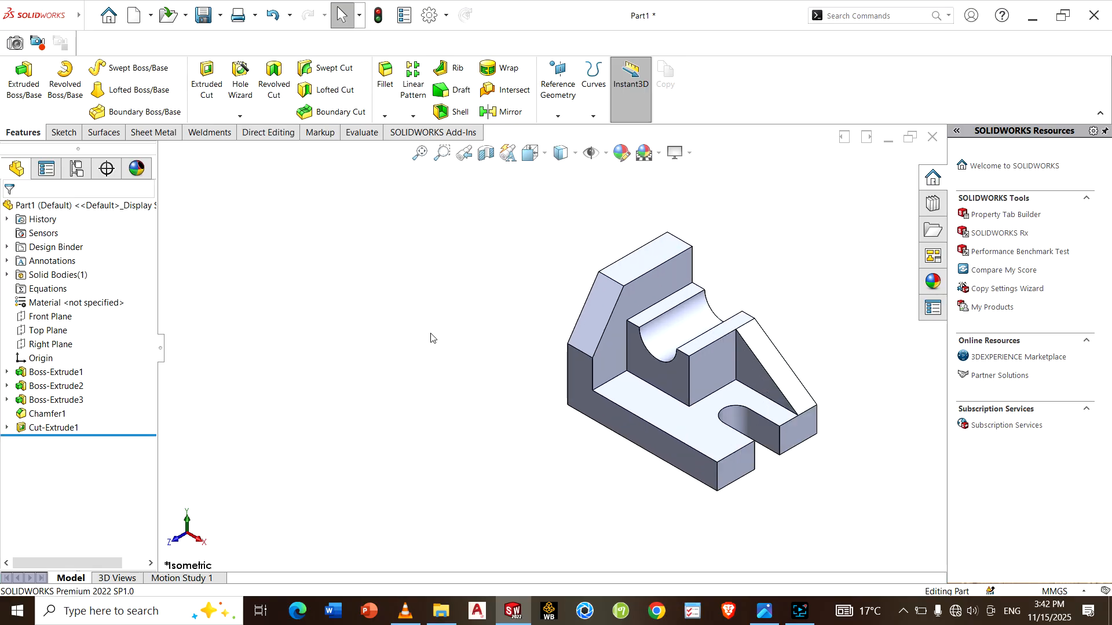
- Check the reference image and apply a light red colour from the standard palette to the whole part
{"action": "left_click", "coordinate": [764, 612]}
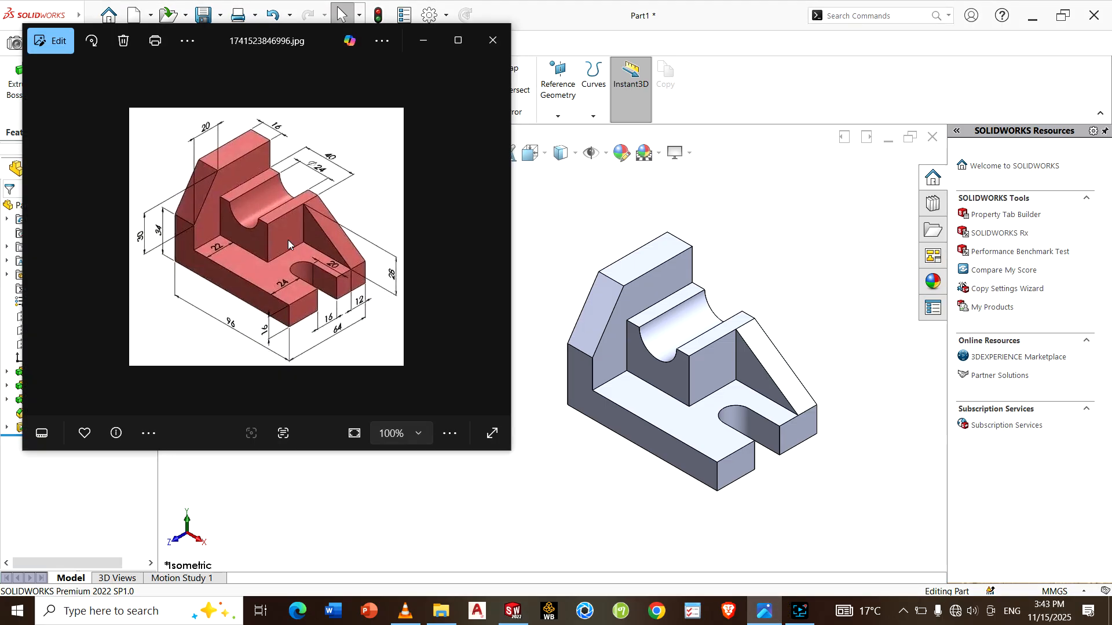
{"action": "left_click", "coordinate": [423, 42]}
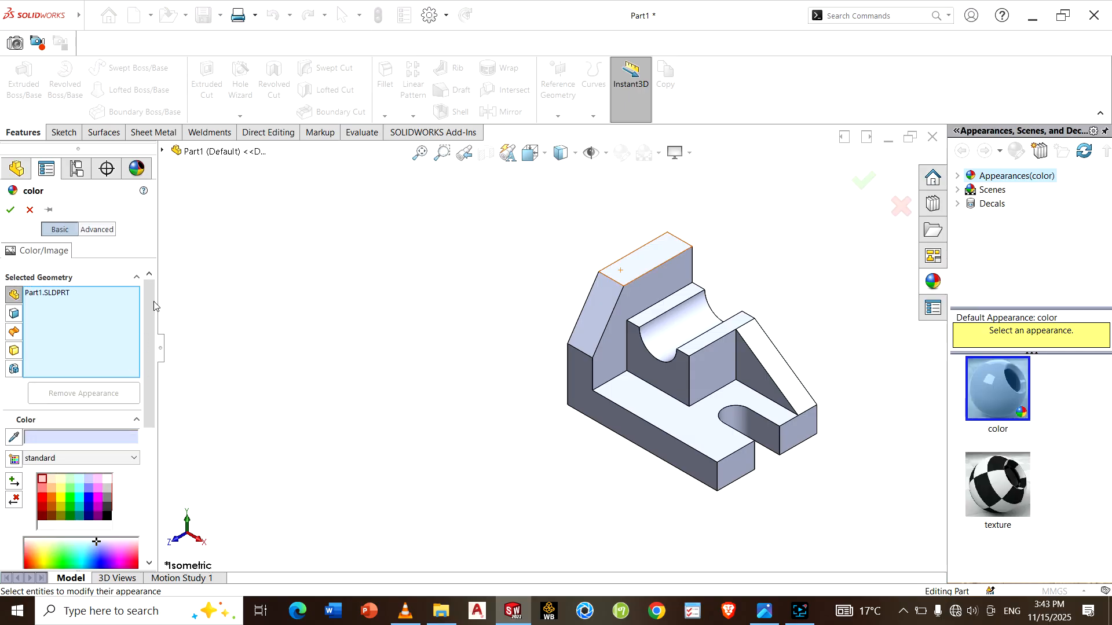
{"action": "left_click", "coordinate": [45, 487]}
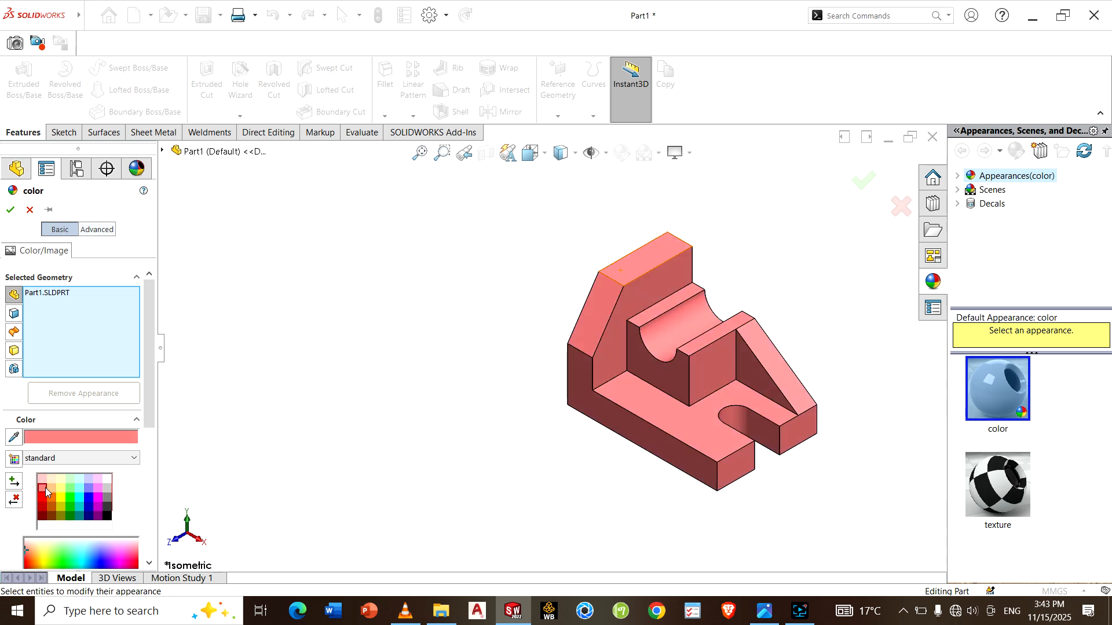
{"action": "left_click", "coordinate": [10, 210]}
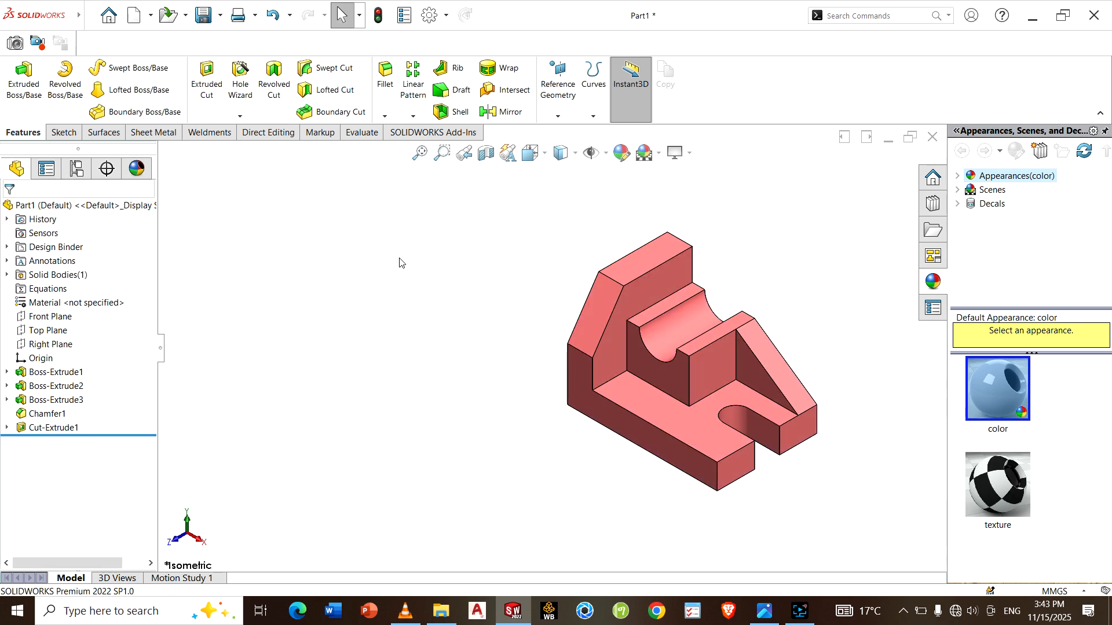
- Compare the coloured bracket with the reference image and check the base's dimensions
{"action": "left_click", "coordinate": [765, 612]}
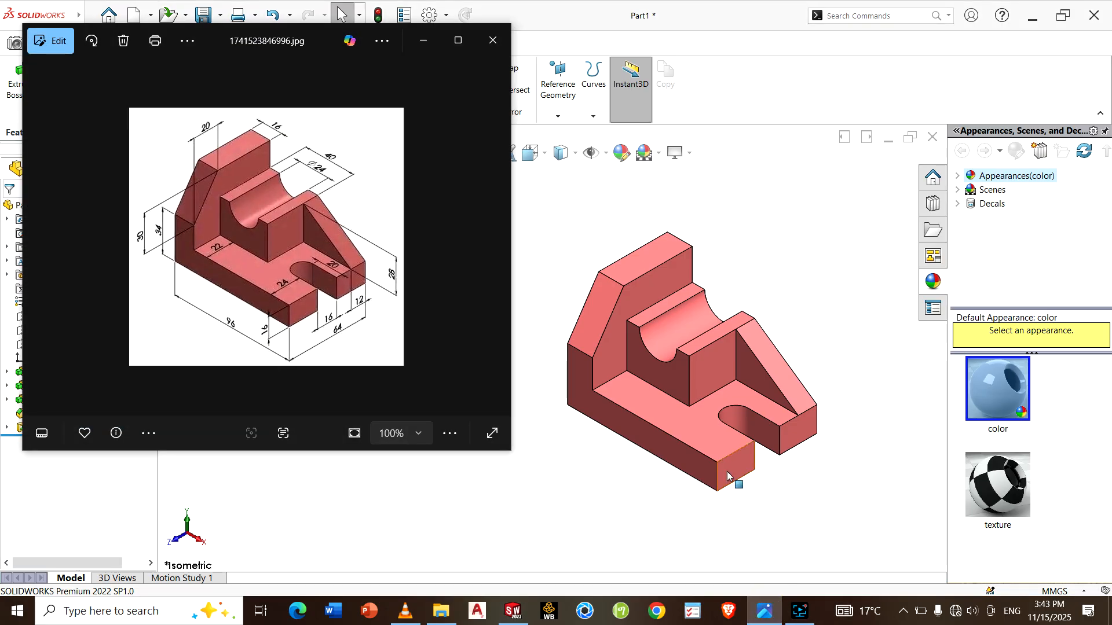
{"action": "left_click", "coordinate": [713, 451]}
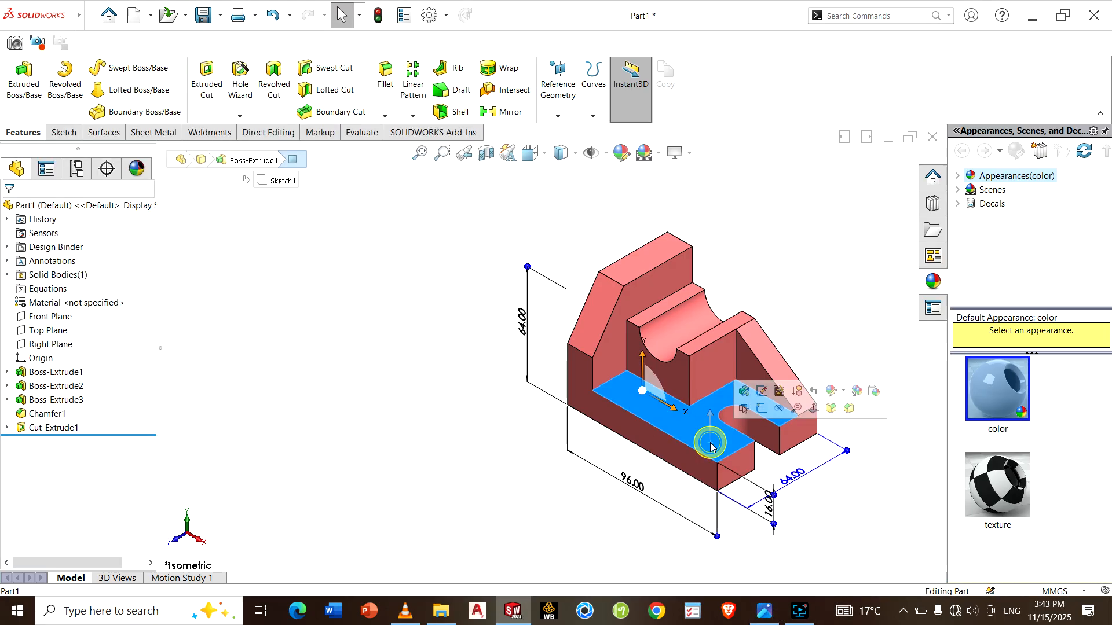
{"action": "left_click", "coordinate": [479, 446]}
{"action": "left_click", "coordinate": [764, 613]}
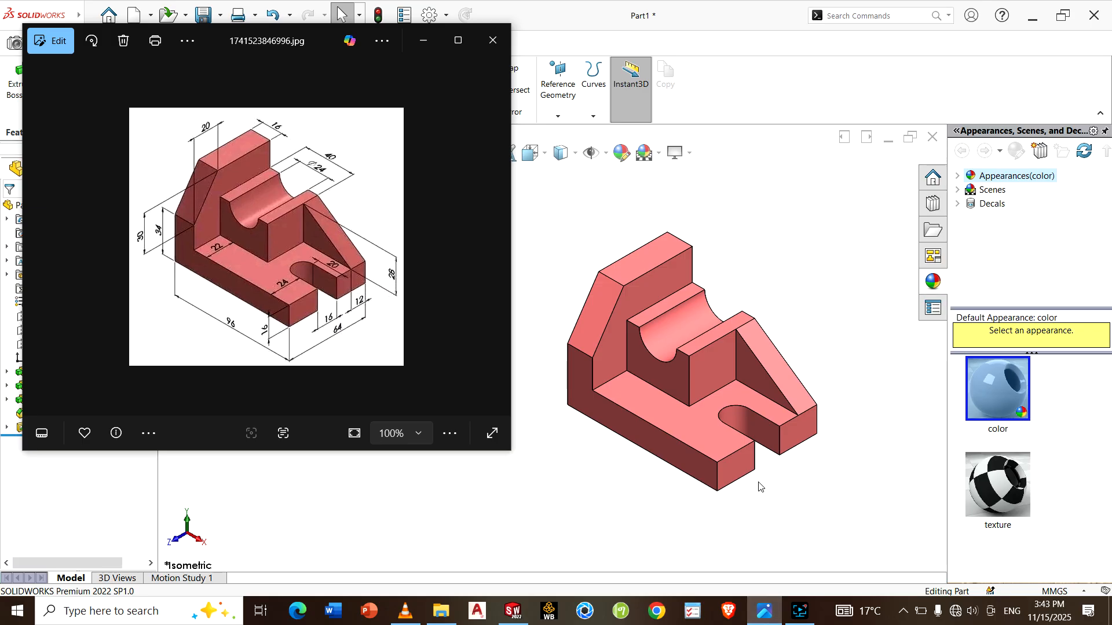
{"action": "left_click", "coordinate": [820, 353]}
{"action": "scroll", "coordinate": [707, 343], "scroll_direction": "down", "scroll_amount": 2}
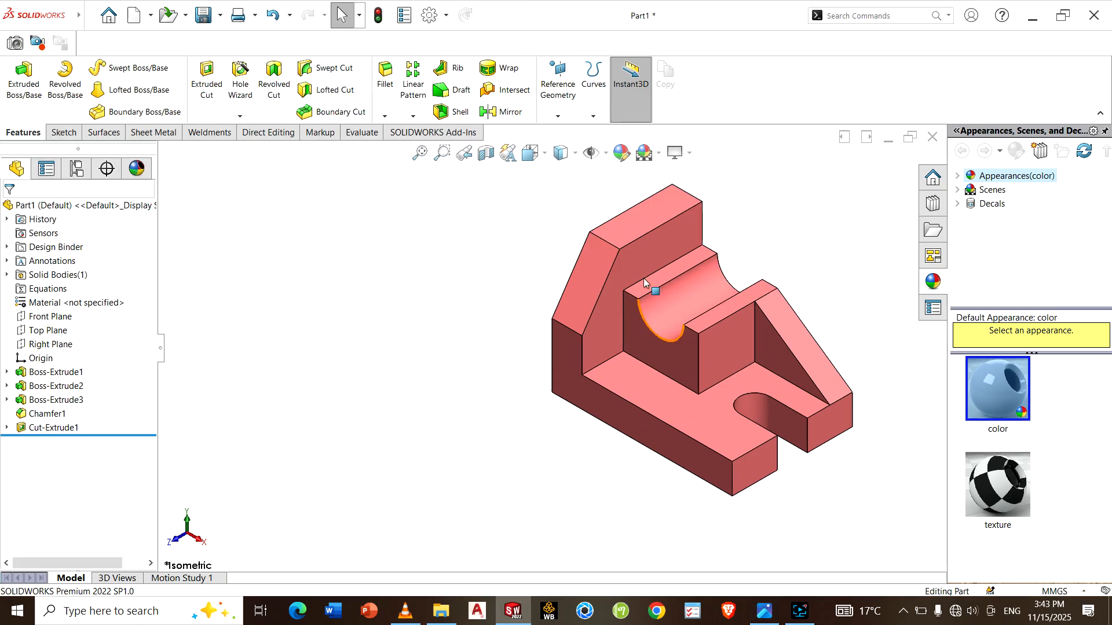
- Collapse the command ribbon and auto-hide the task pane to enlarge the modelling area
{"action": "left_click", "coordinate": [1100, 112]}
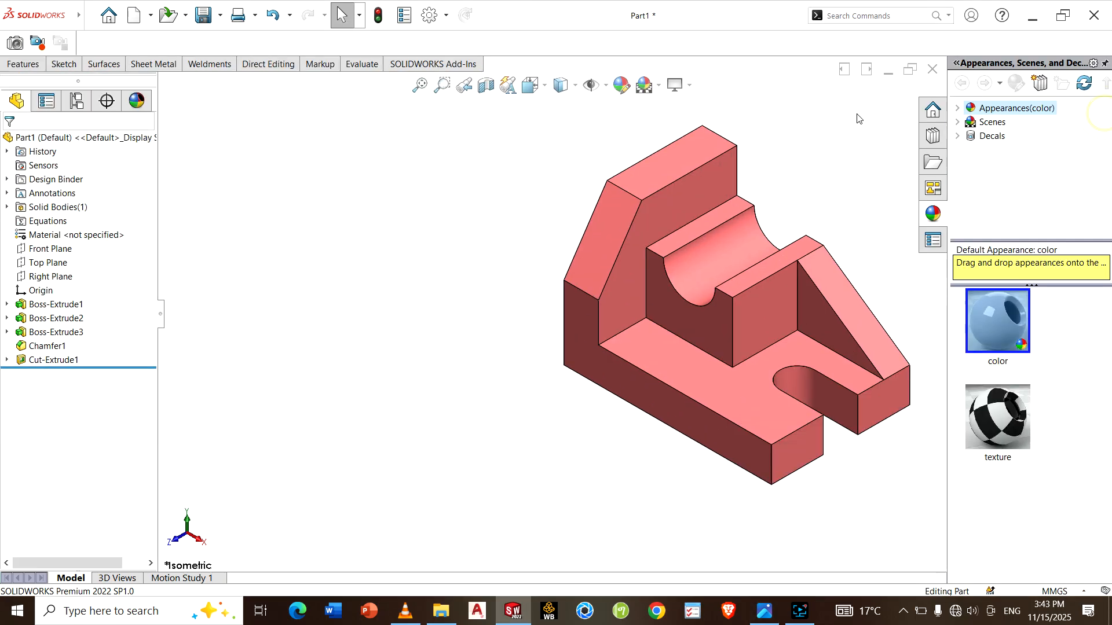
{"action": "scroll", "coordinate": [781, 156], "scroll_direction": "up", "scroll_amount": 2}
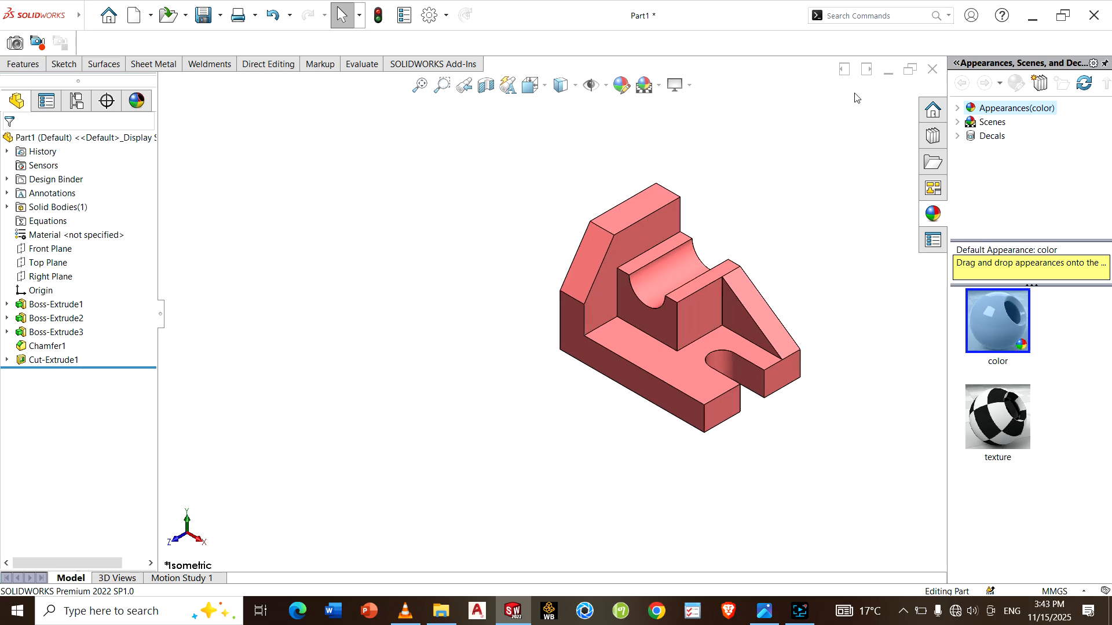
{"action": "left_click", "coordinate": [1105, 62]}
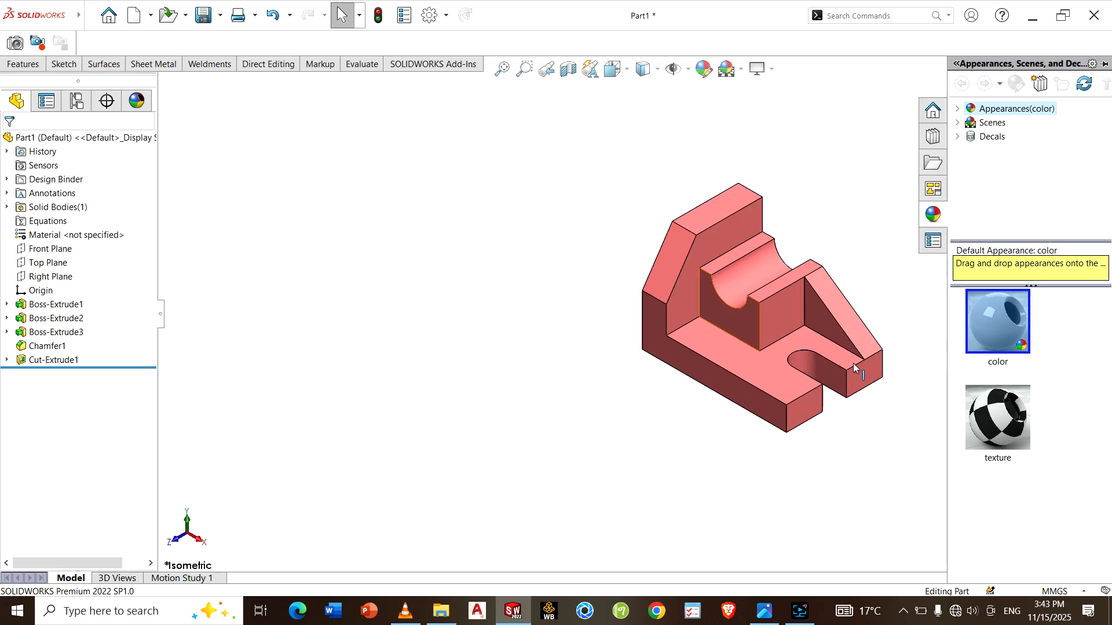
{"action": "left_click", "coordinate": [885, 273]}
{"action": "scroll", "coordinate": [752, 316], "scroll_direction": "down", "scroll_amount": 3}
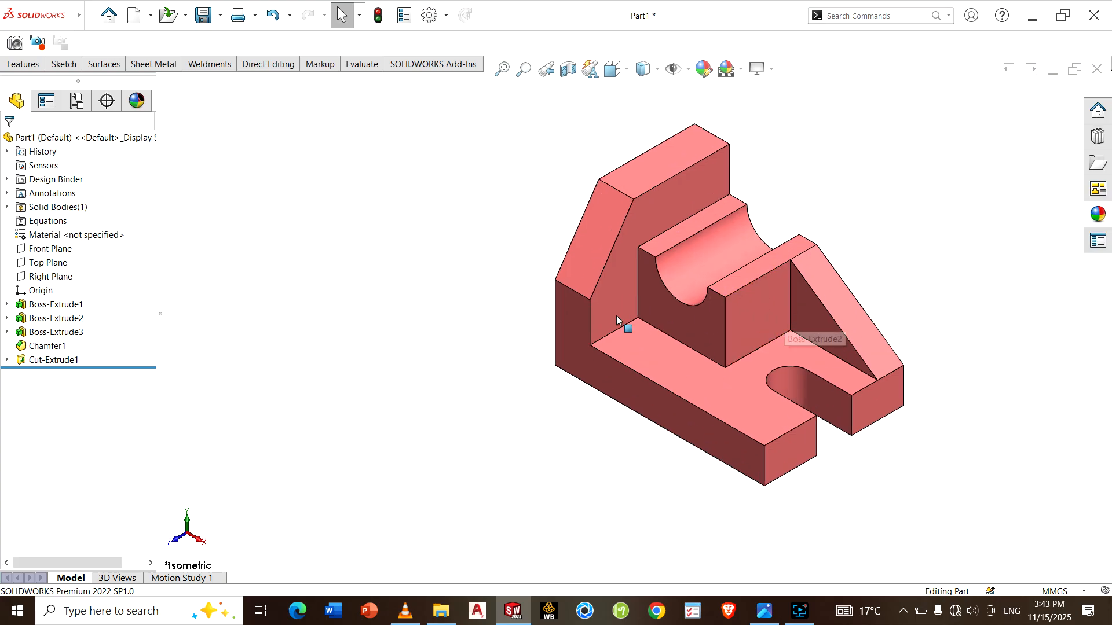
- Bring up the reference image beside the enlarged bracket for a final comparison
{"action": "left_click", "coordinate": [793, 608]}
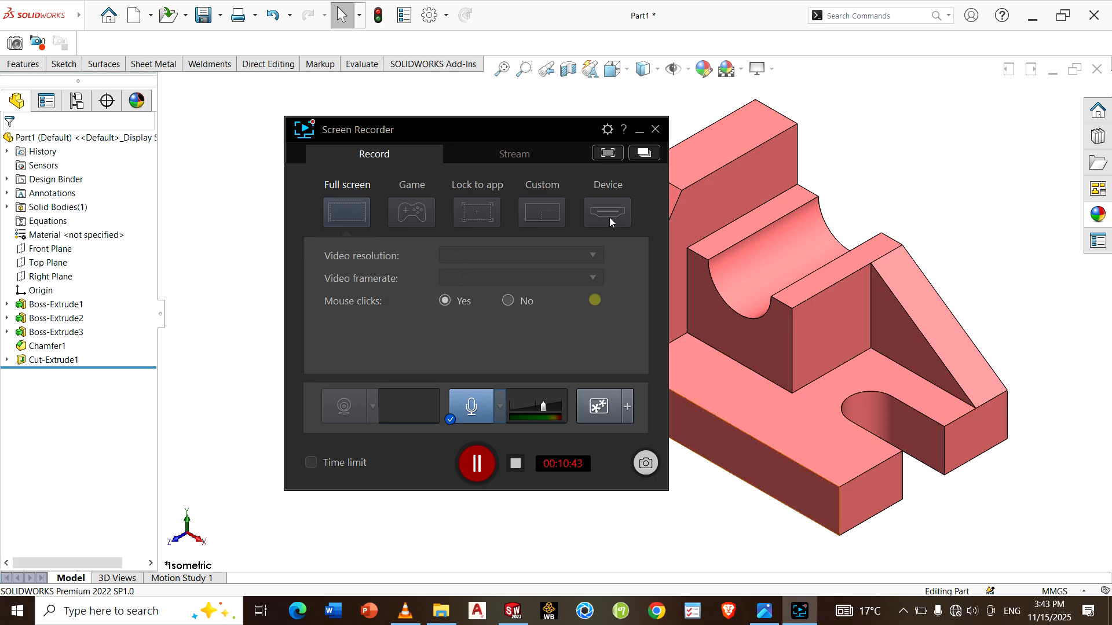
{"action": "left_click", "coordinate": [639, 129]}
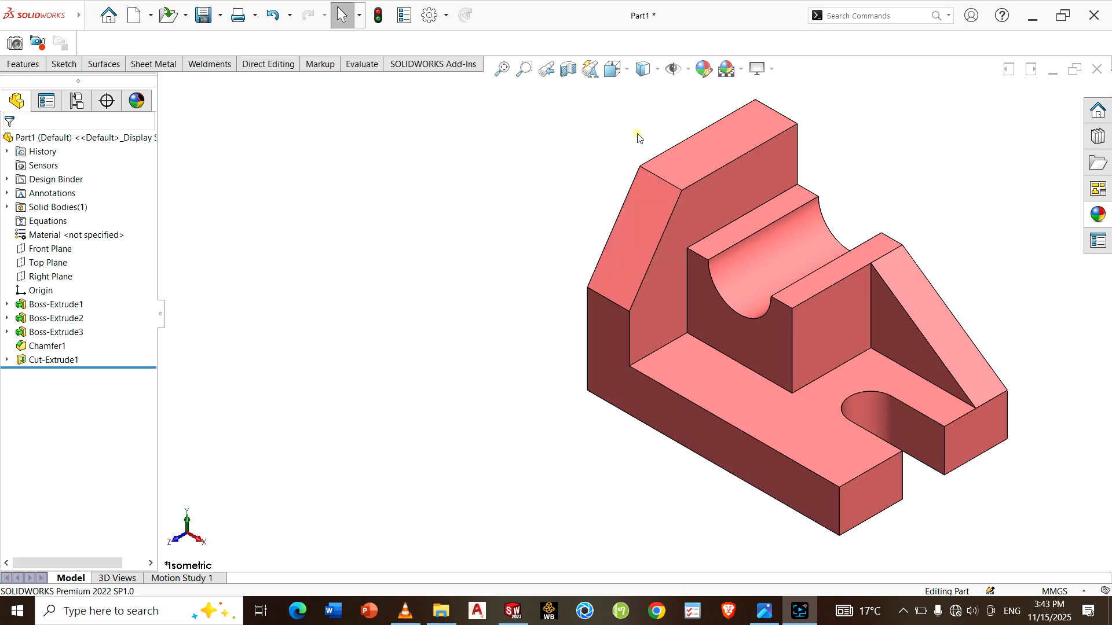
{"action": "left_click", "coordinate": [764, 611]}
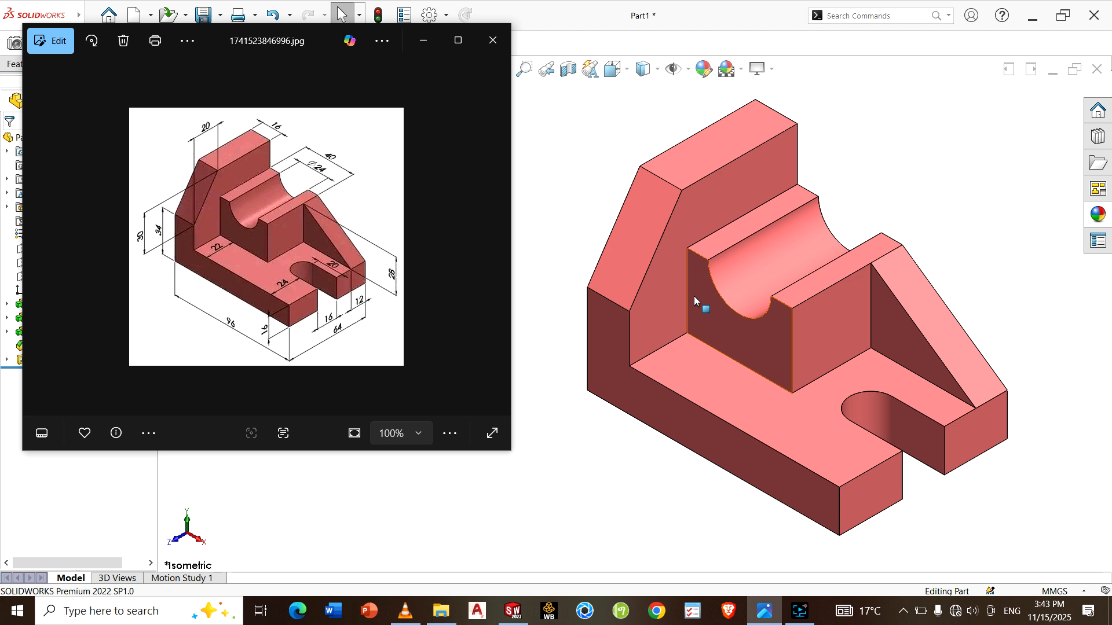